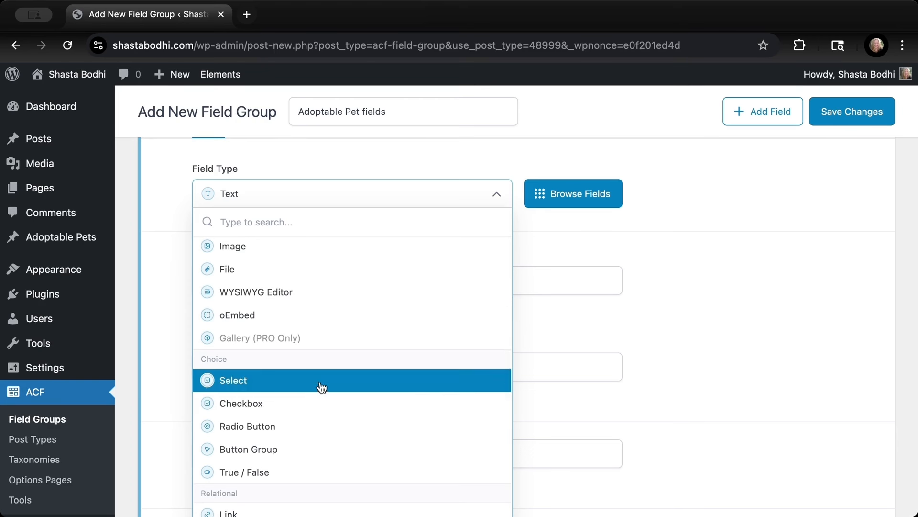
- Make the Gender field a Select field and enter Male and Female as its choices on separate lines
click(322, 381)
scroll(437, 424, down, 2)
scroll(438, 423, down, 1)
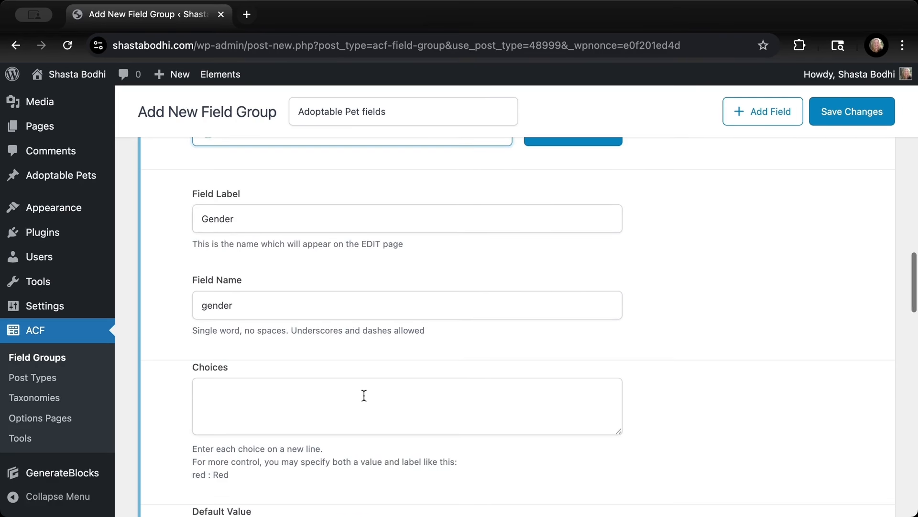
click(364, 395)
text(Male )
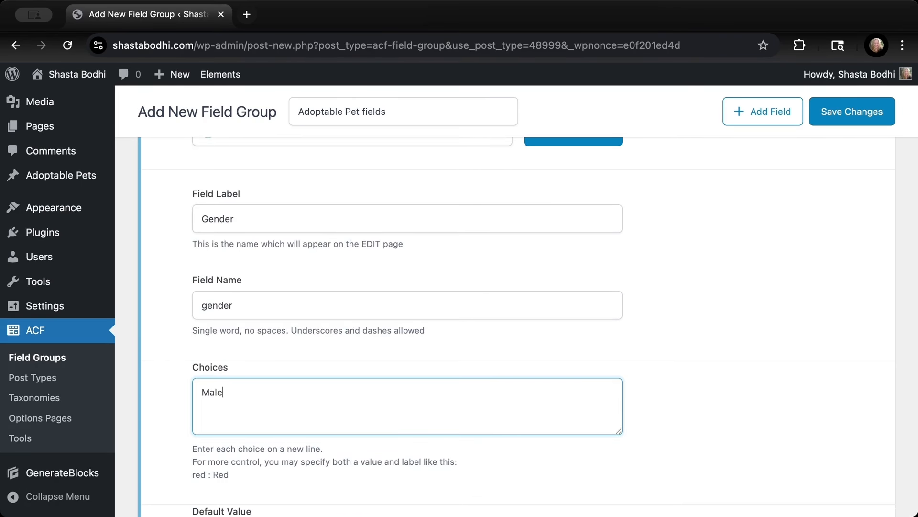
text(Female)
- Add a fourth field to the group with the type Select and the label Status
scroll(673, 367, down, 12)
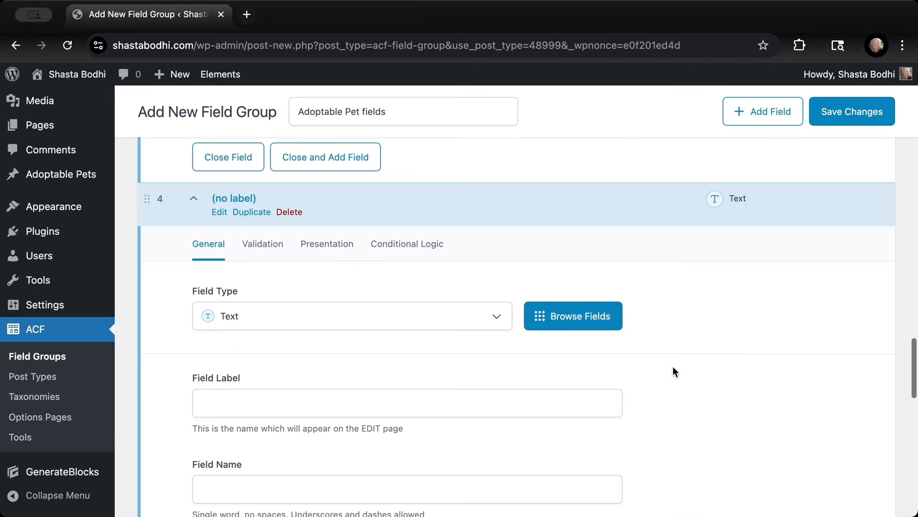
click(379, 323)
scroll(359, 447, down, 5)
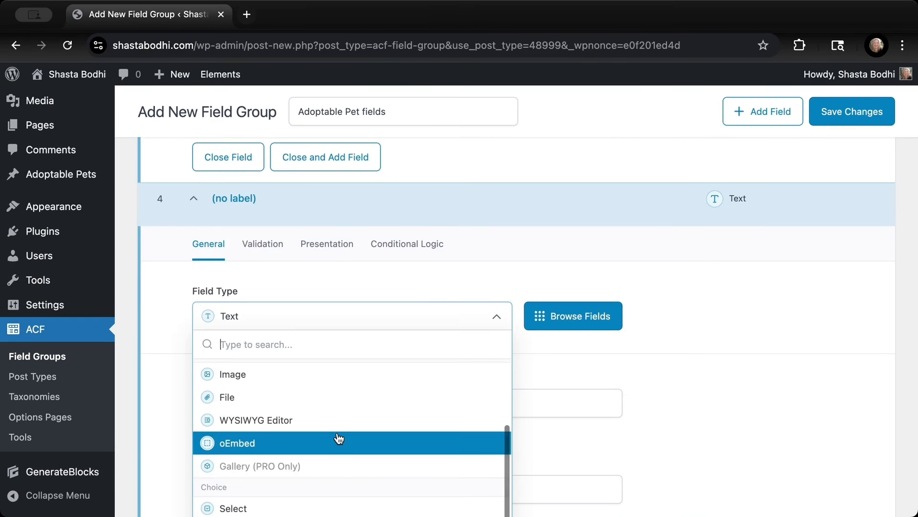
scroll(334, 433, down, 3)
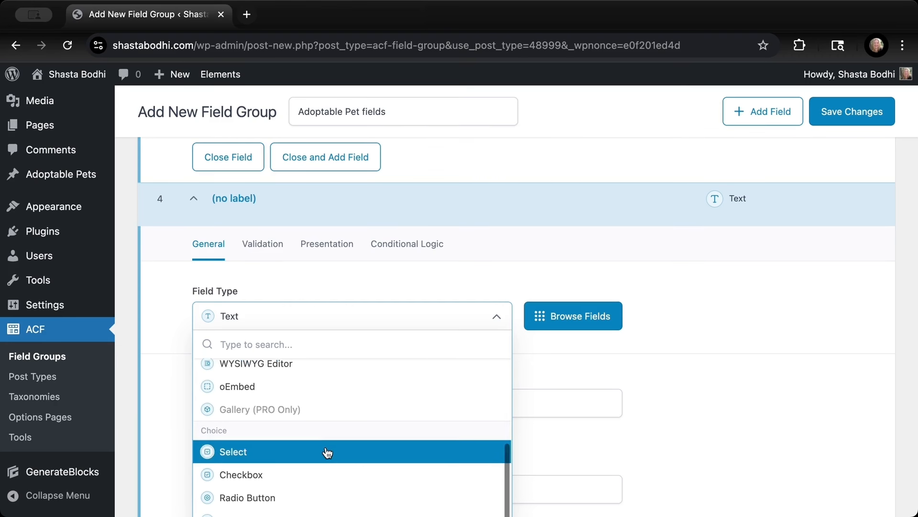
click(329, 451)
click(235, 400)
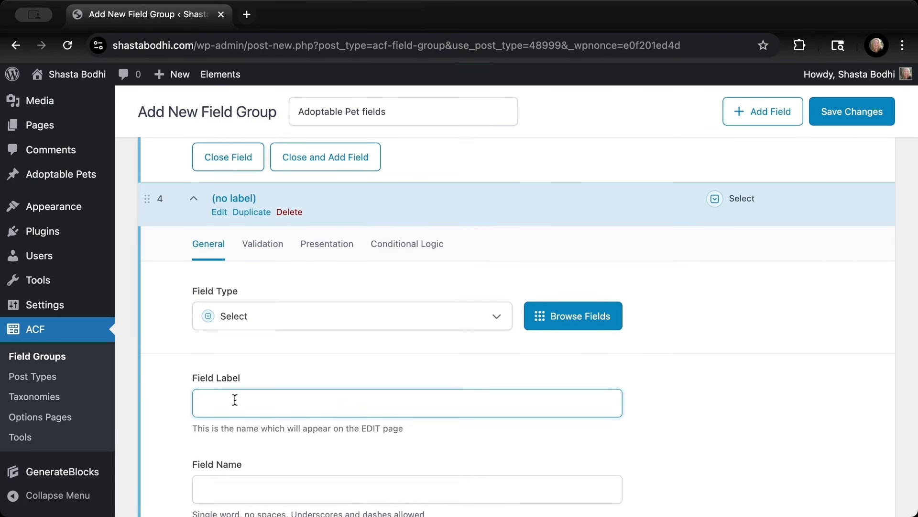
text(Status)
- Enter Available, Pending and Not Available as the Status field's choices, one per line
scroll(235, 400, down, 5)
click(229, 379)
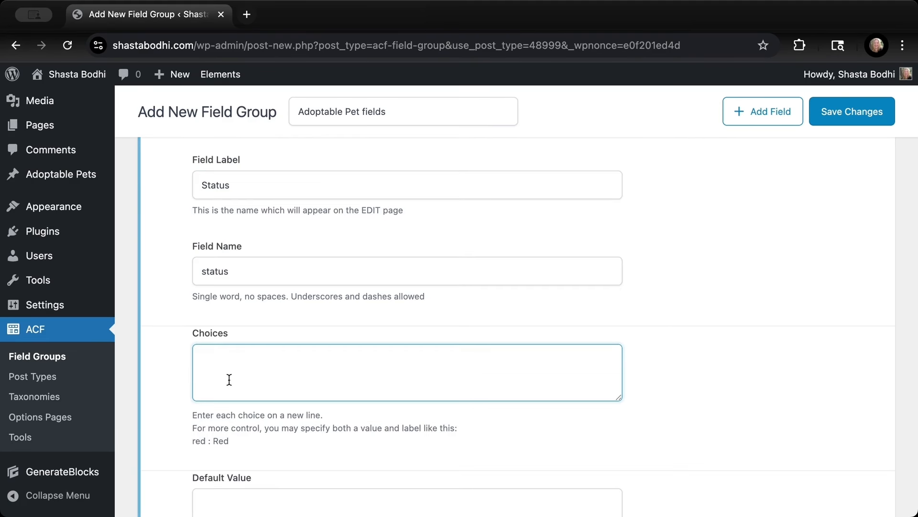
text(Available)
key(Return)
text(Pending Not Available)
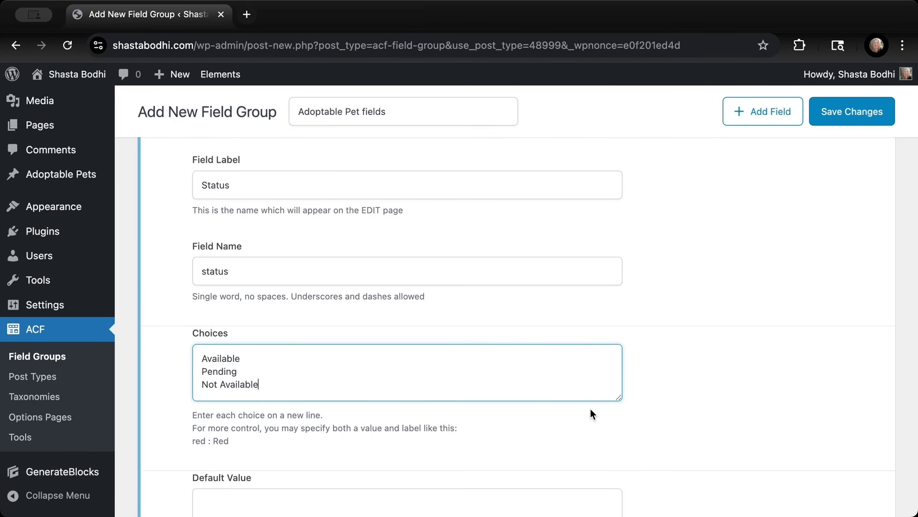
- Add a fifth field to the group and set its type to WYSIWYG Editor
scroll(593, 411, down, 6)
scroll(592, 412, down, 2)
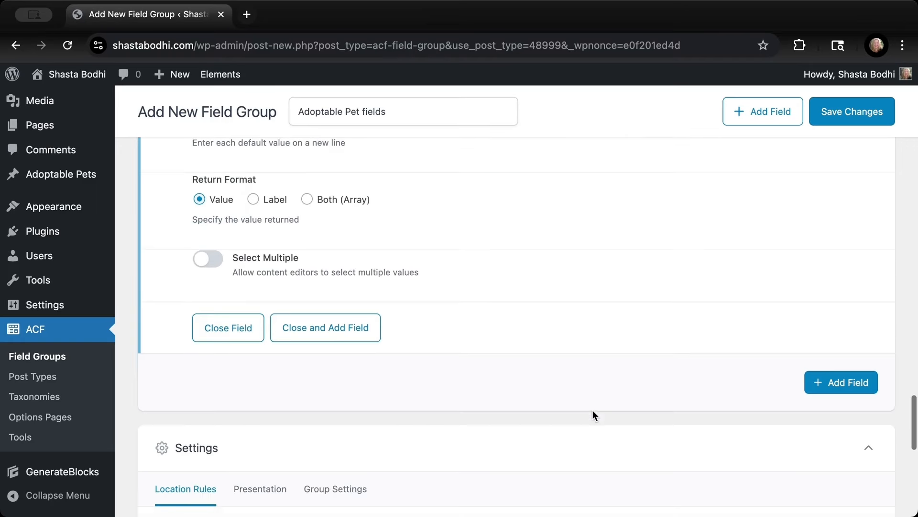
click(814, 447)
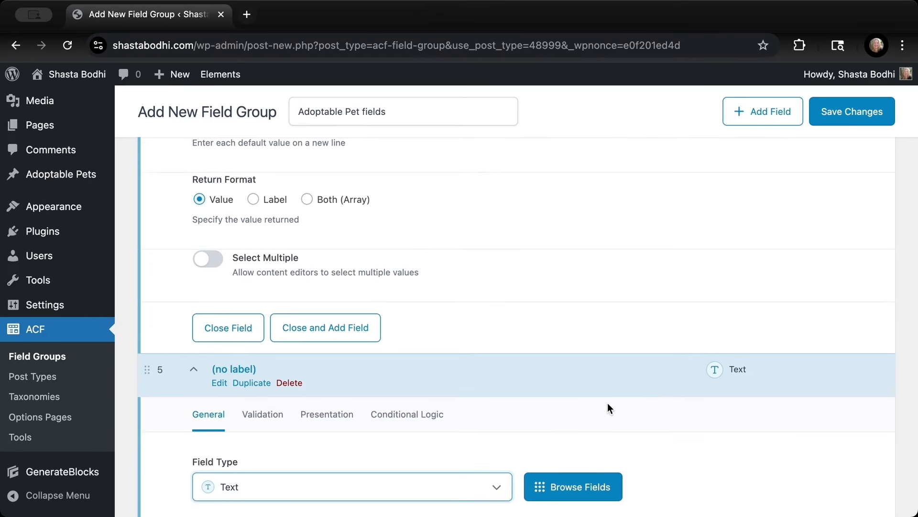
scroll(608, 403, down, 4)
click(387, 302)
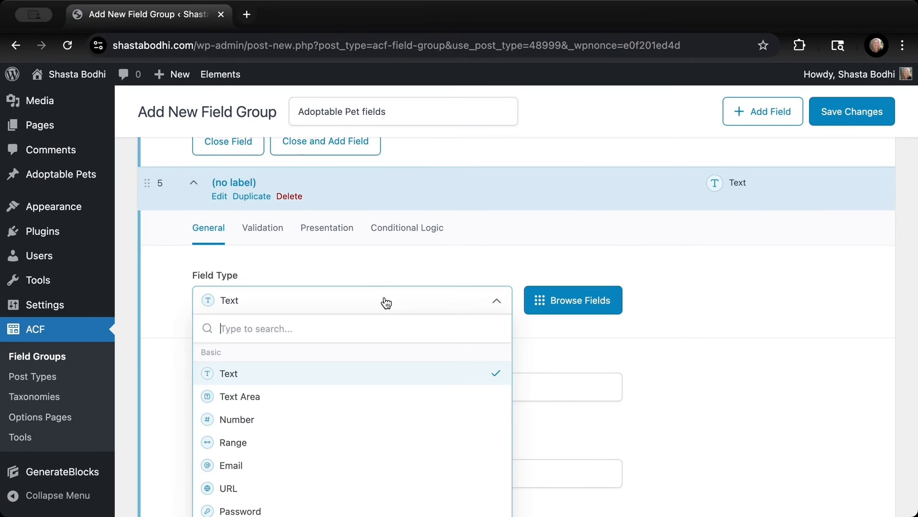
scroll(356, 418, down, 2)
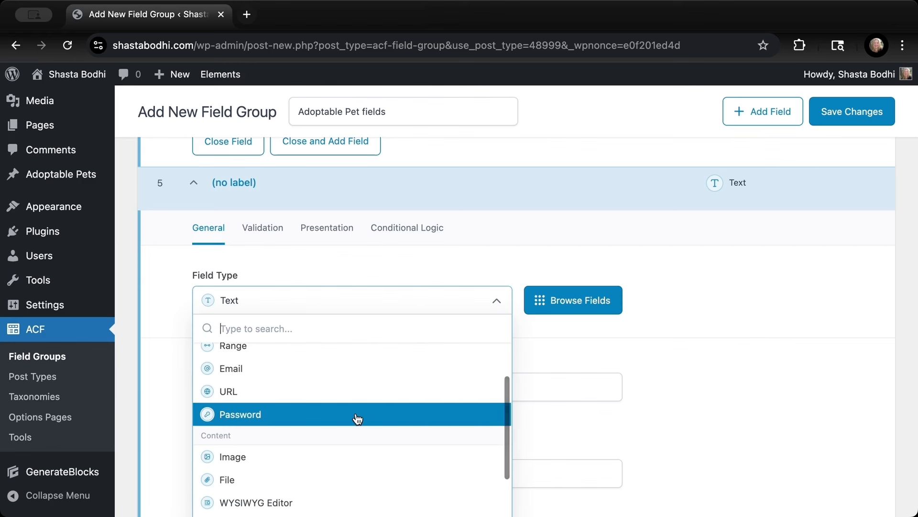
scroll(355, 419, down, 2)
click(354, 419)
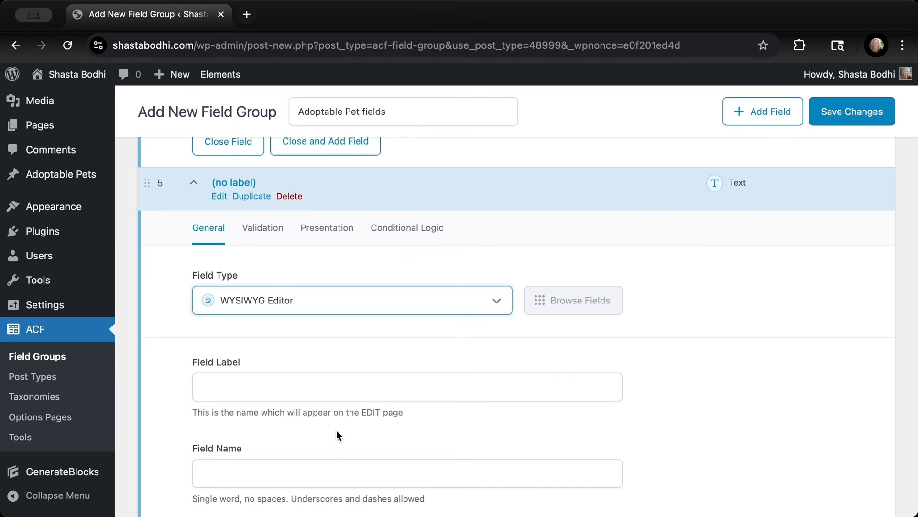
- Label the WYSIWYG field Description and save the Adoptable Pet field group
click(260, 383)
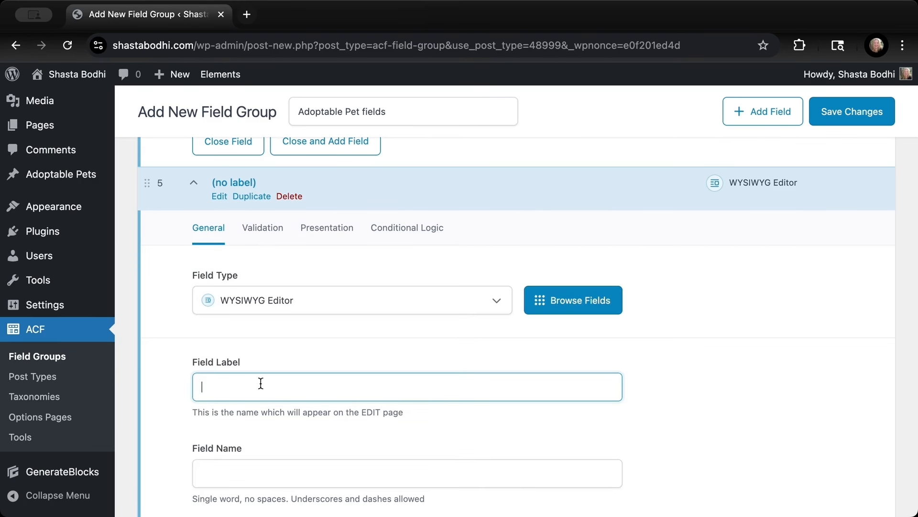
text(Desci)
text(iption)
key(Tab)
scroll(718, 419, up, 5)
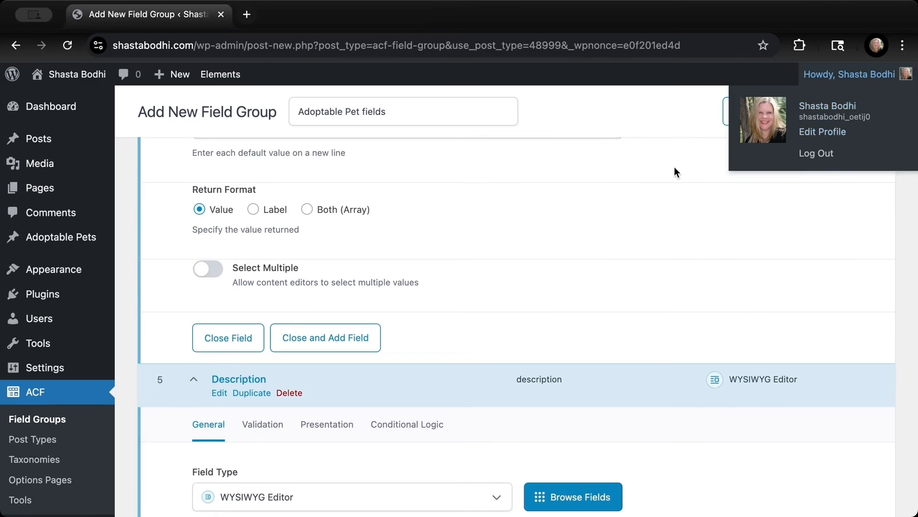
click(823, 112)
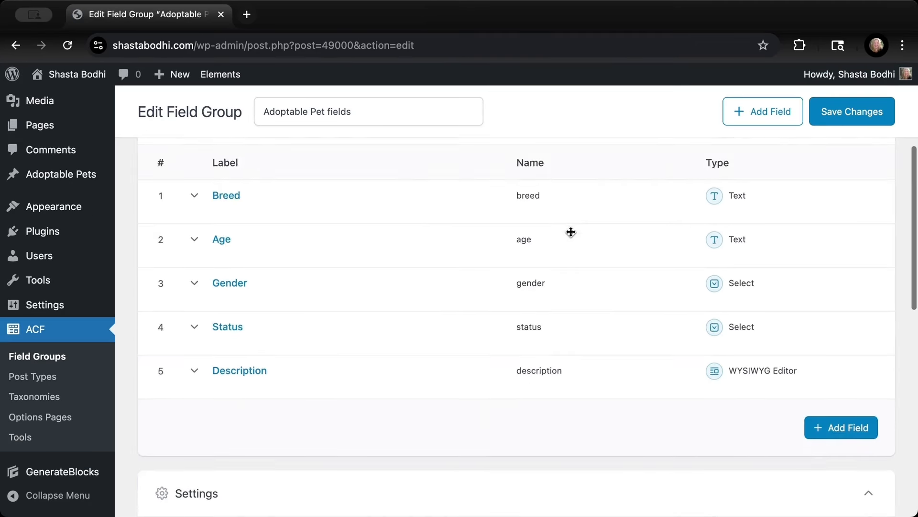
- Open the ACF taxonomies page and start a new taxonomy
scroll(571, 230, down, 3)
scroll(570, 231, up, 5)
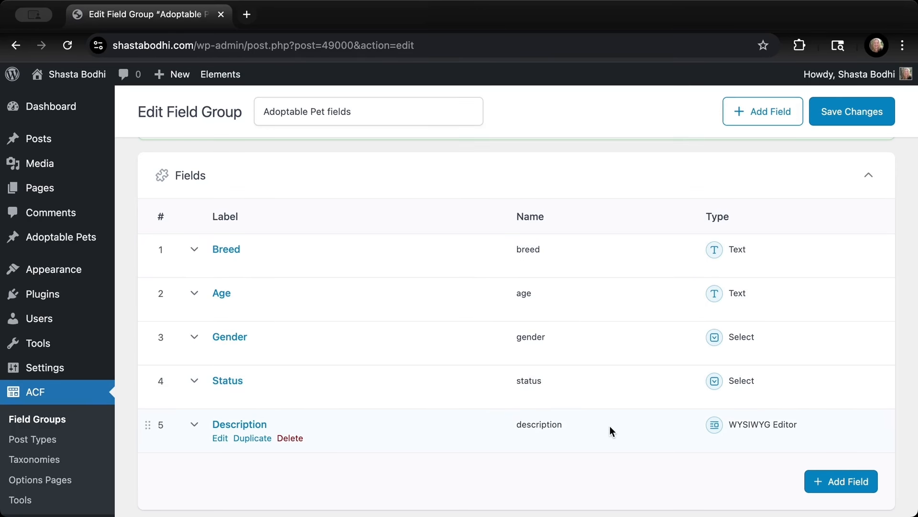
scroll(609, 426, down, 2)
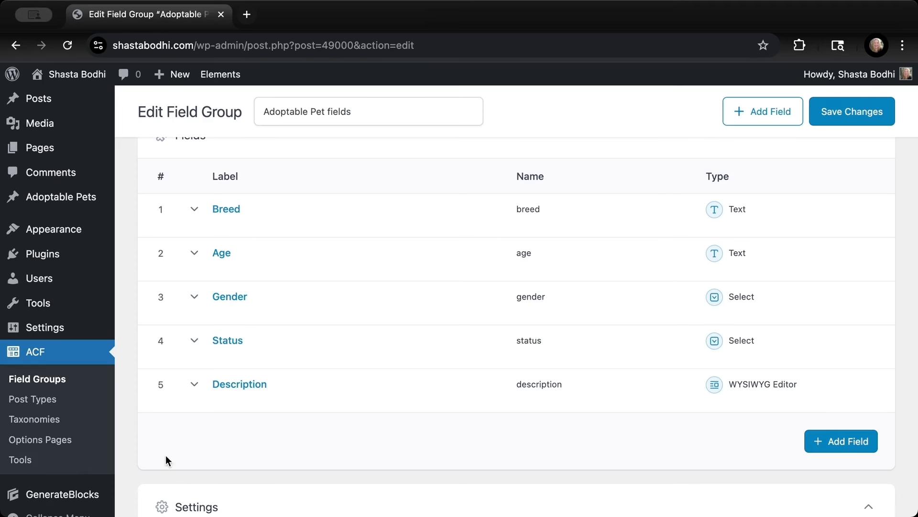
click(69, 423)
scroll(258, 390, down, 3)
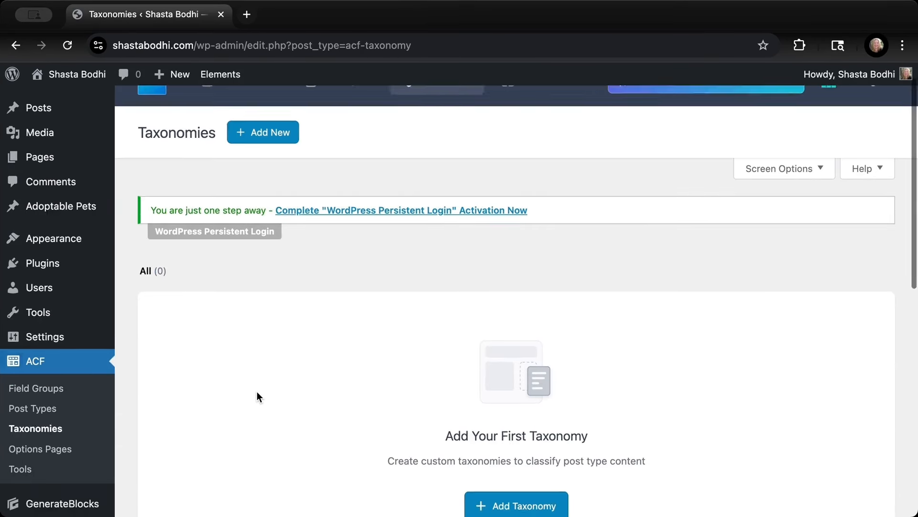
click(507, 438)
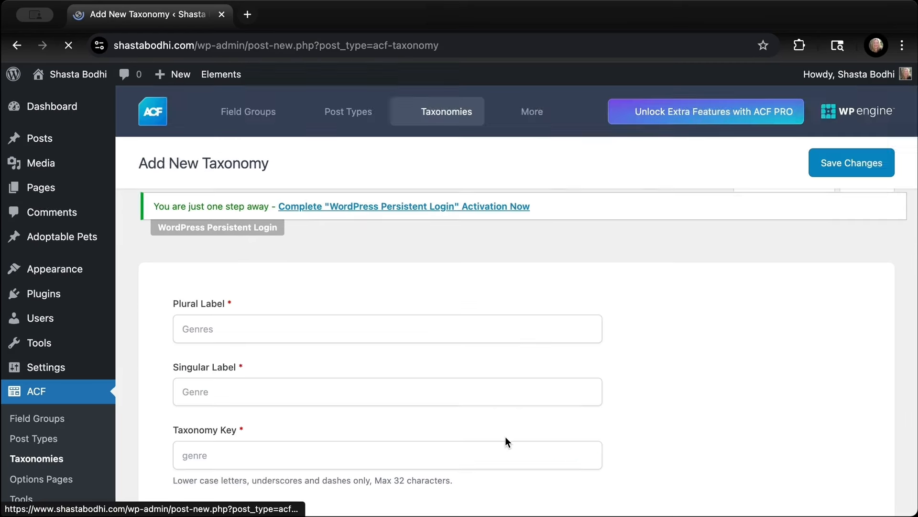
- Set the taxonomy's plural label to Pet Types, singular label to Pet Type and key to pet-type
click(325, 341)
click(293, 385)
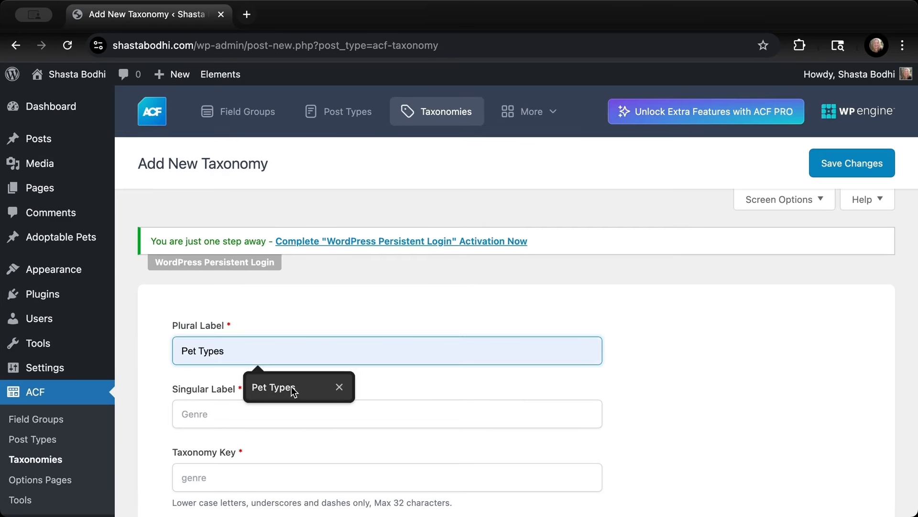
click(273, 416)
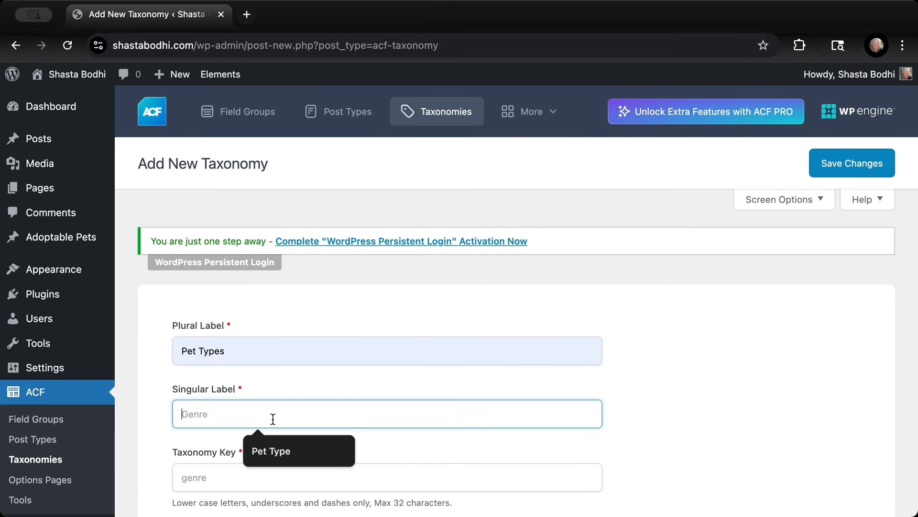
click(272, 450)
scroll(185, 455, down, 3)
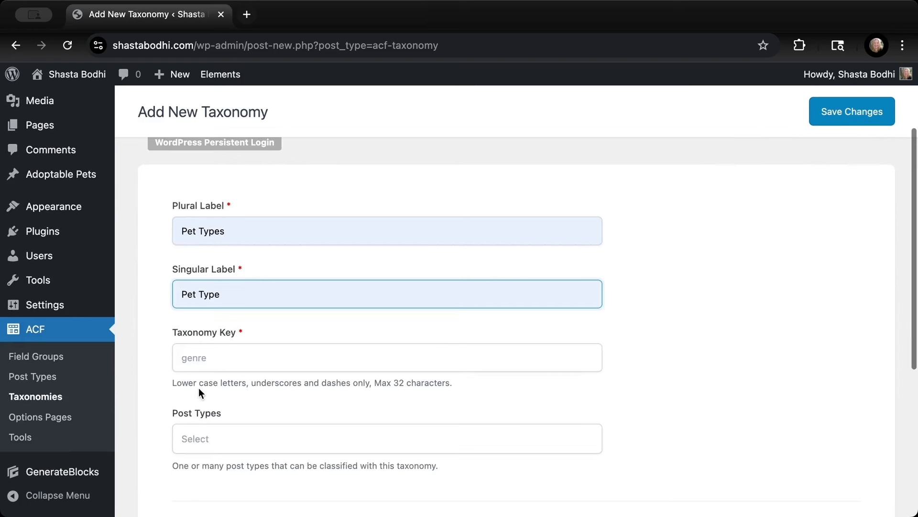
click(216, 355)
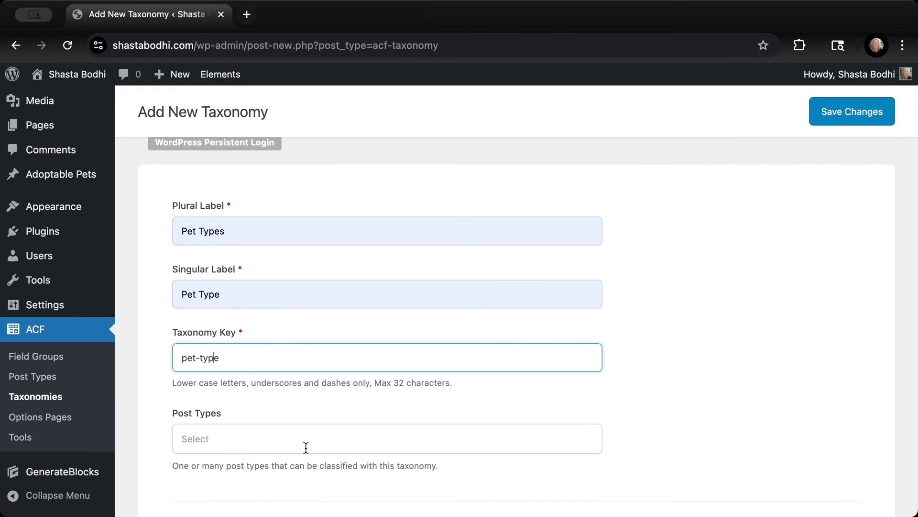
- Assign the Pet Types taxonomy to the Adoptable Pet post type and save it
scroll(306, 445, down, 1)
click(300, 428)
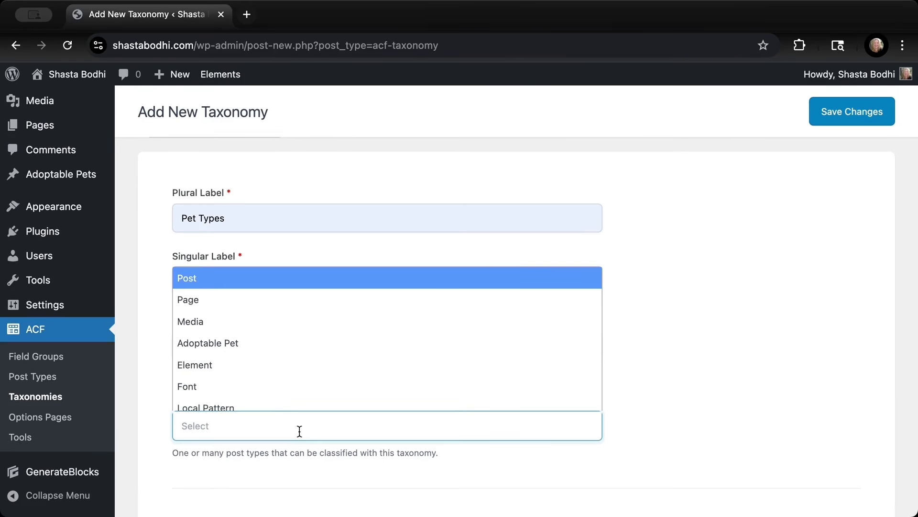
click(286, 344)
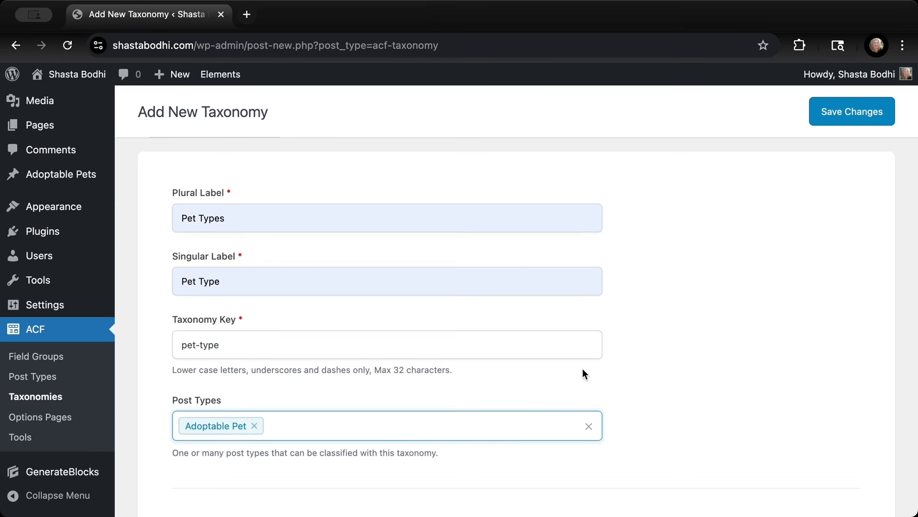
scroll(684, 411, down, 1)
scroll(684, 414, down, 2)
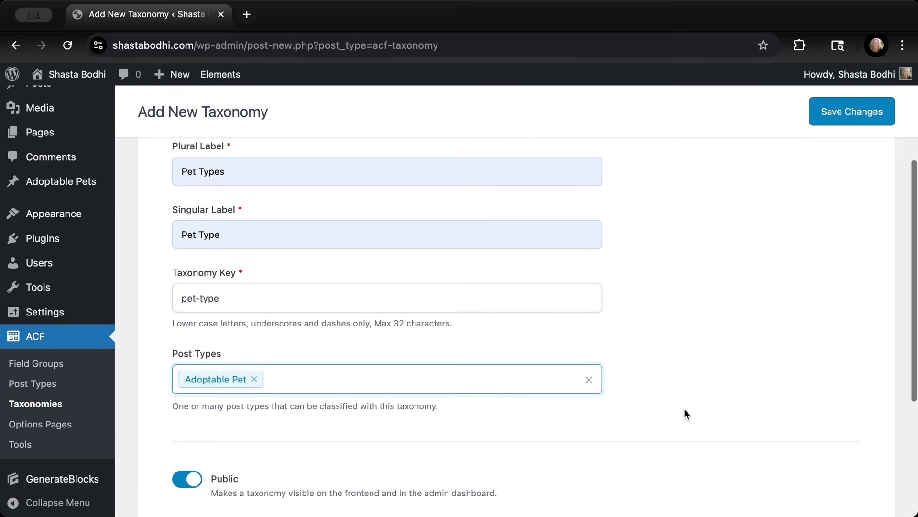
click(836, 113)
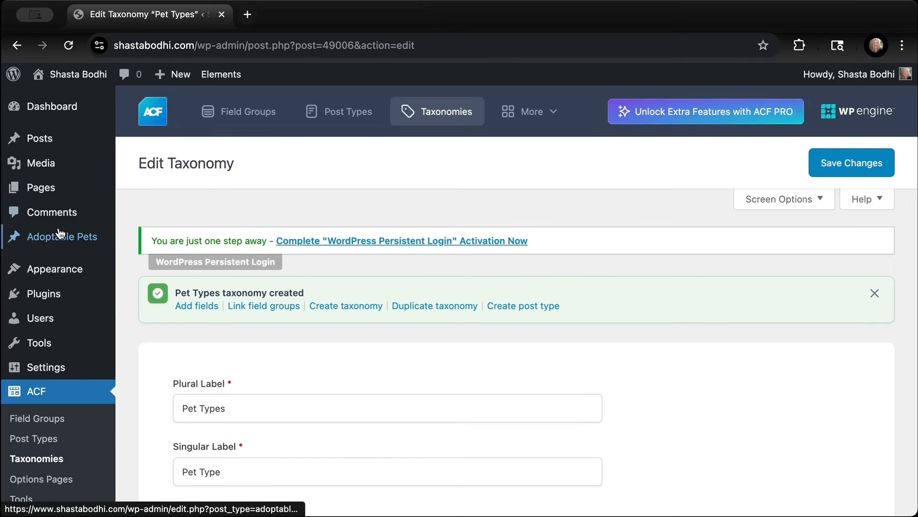
- Open the Pet Types of Adoptable Pets and add the pet type Cat with the slug cat
mouse_move(55, 237)
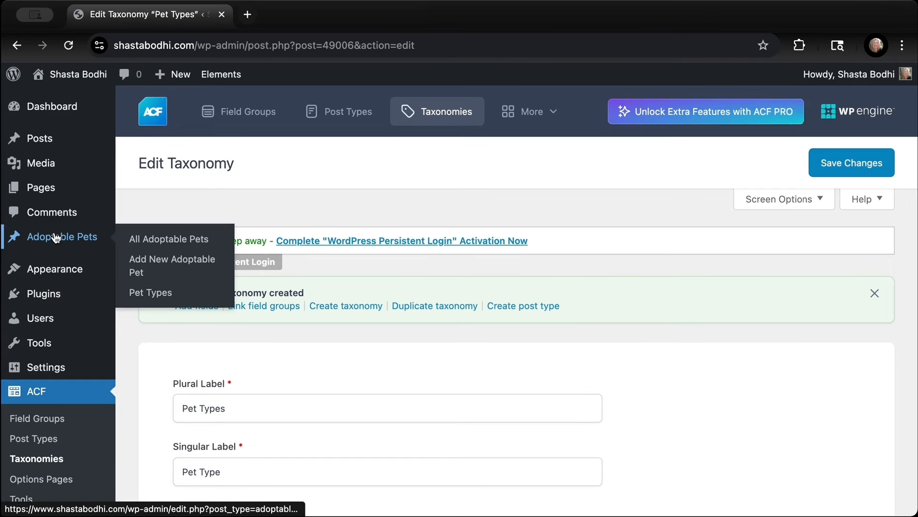
click(151, 298)
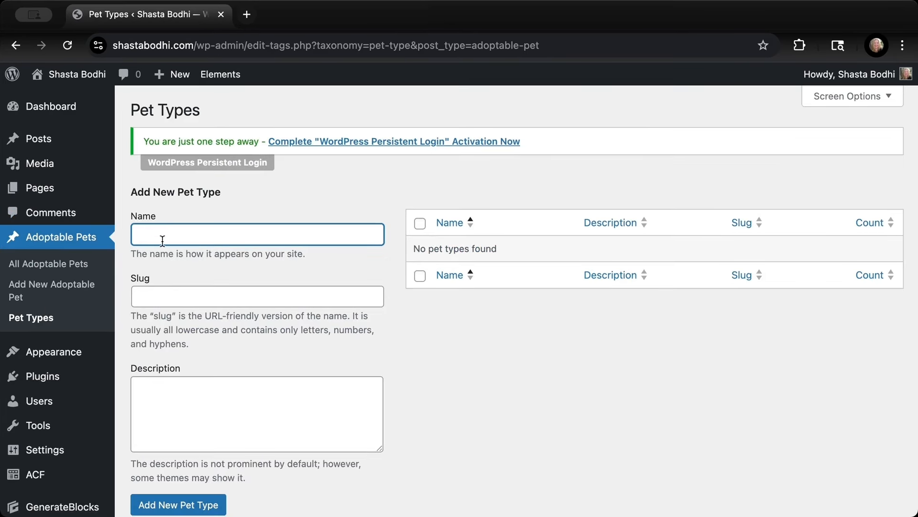
text(Cat)
click(138, 298)
text(ca)
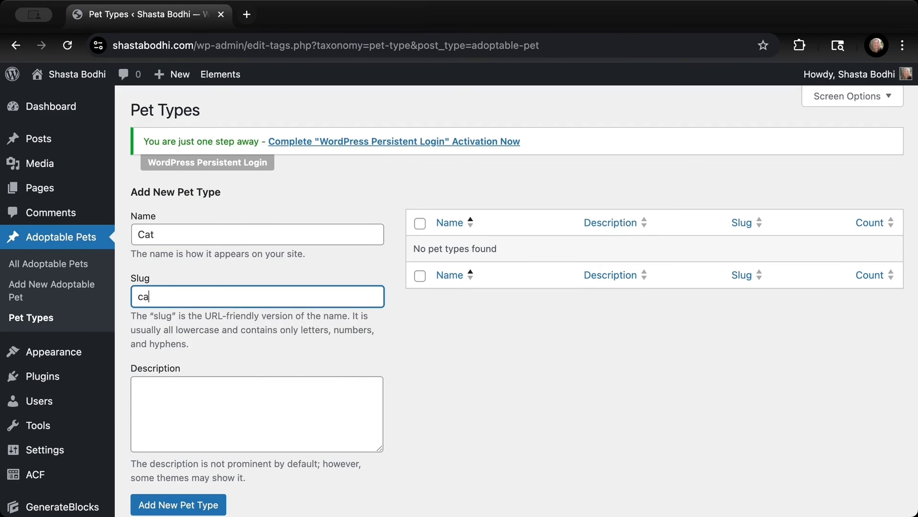
text(t)
click(173, 505)
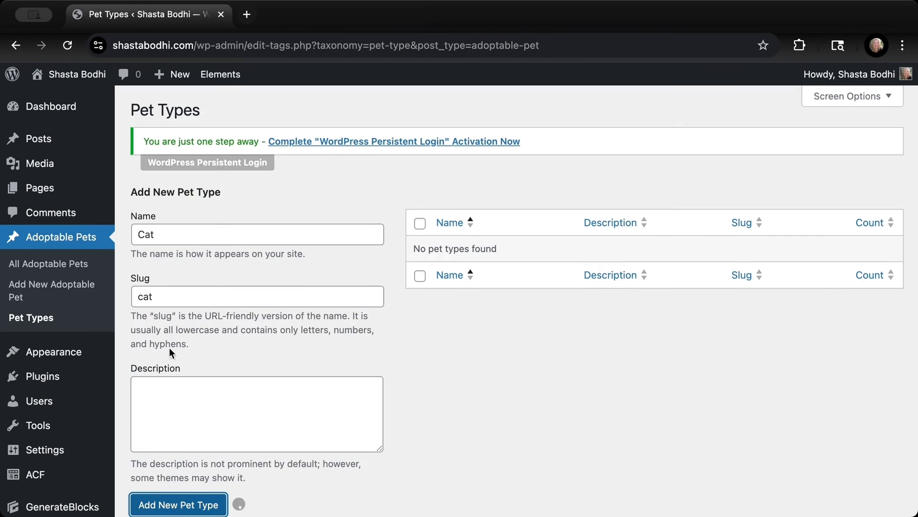
- Add a second pet type named Dog with the slug dog
click(168, 277)
text(Dog)
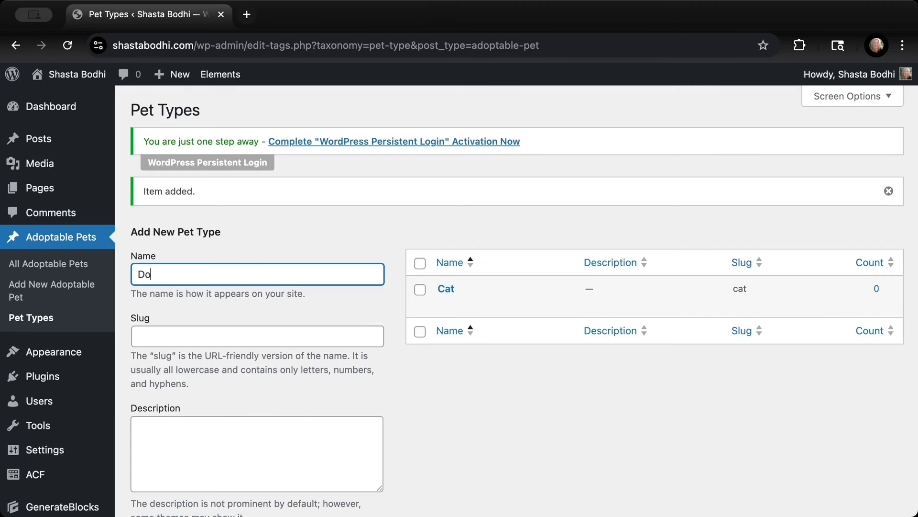
key(Tab)
text(dog)
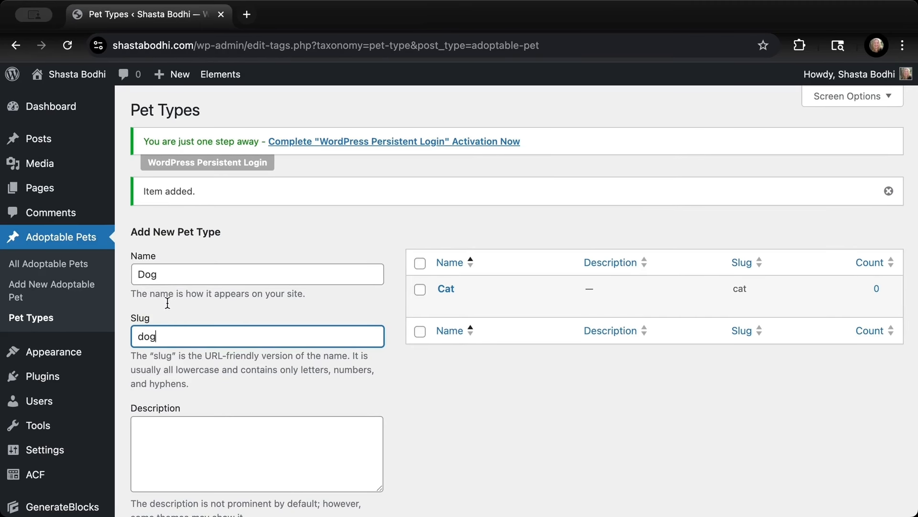
scroll(168, 412, down, 3)
click(167, 442)
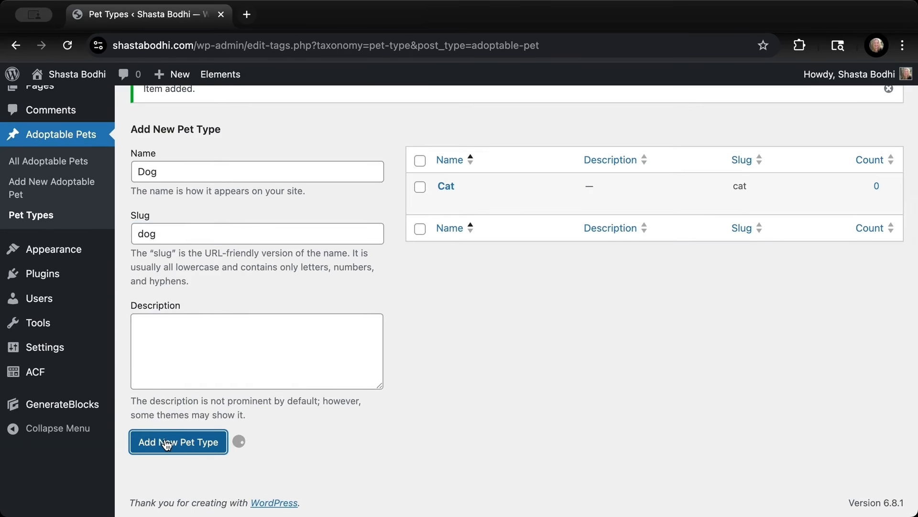
- Add a third pet type named Other with the slug other
click(175, 173)
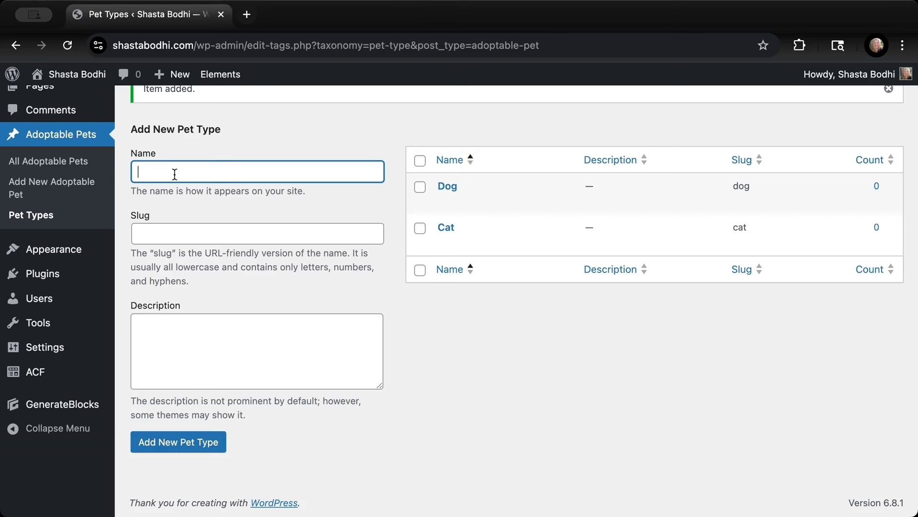
text(Other)
click(152, 232)
text(other)
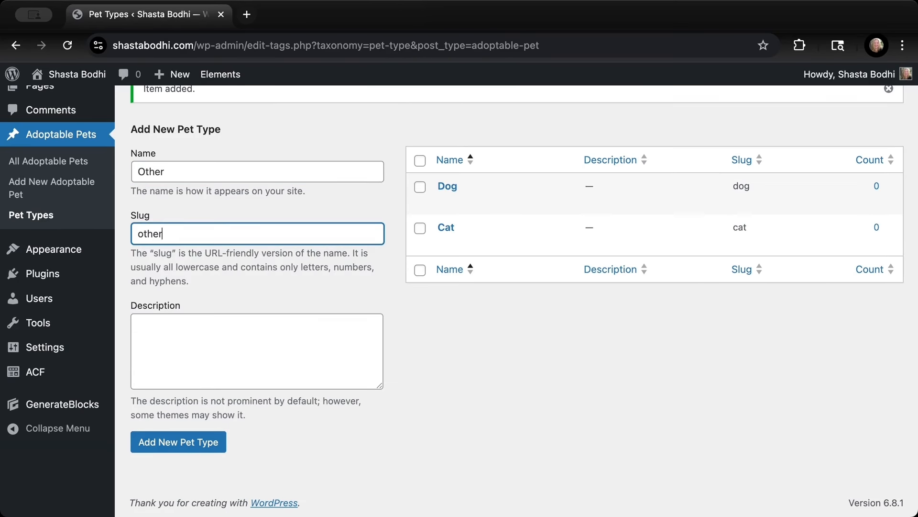
click(175, 446)
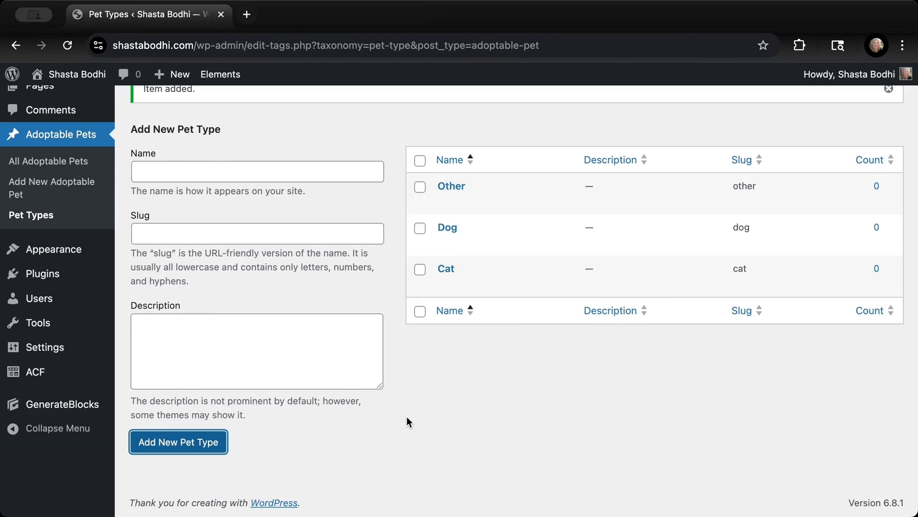
- Start a new entry in Adoptable Pets and title it Buddy
click(49, 160)
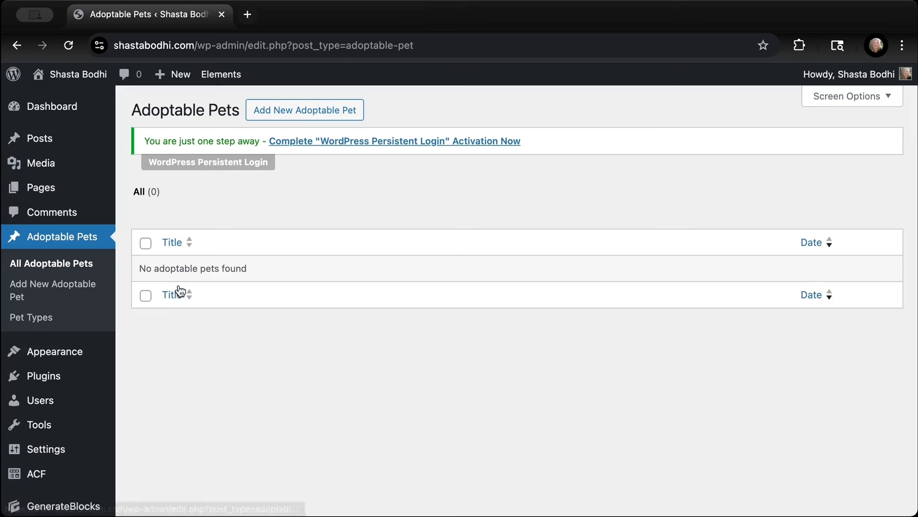
click(297, 112)
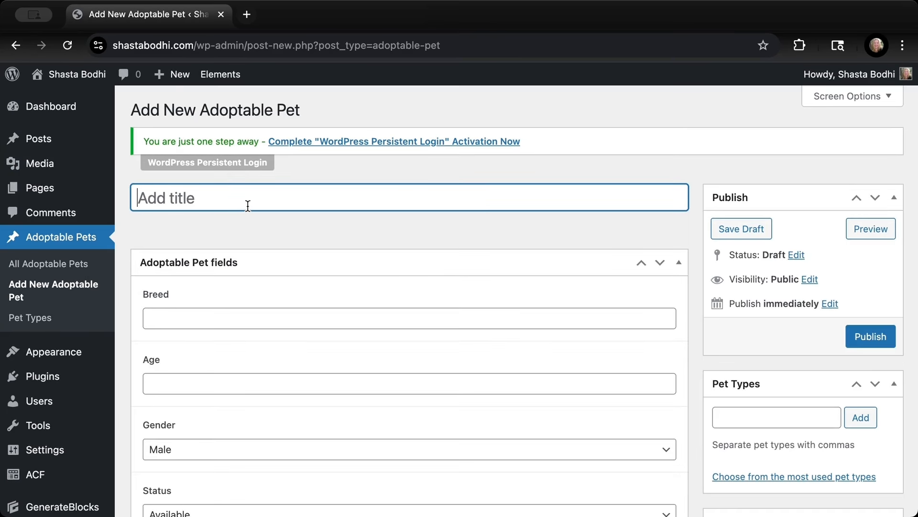
text(Buddy)
key(Tab)
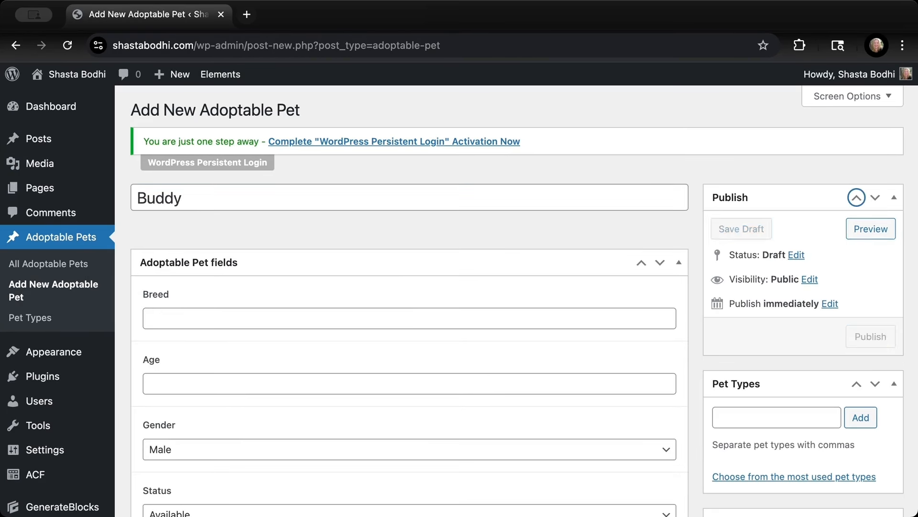
- Set Buddy's breed to Golden Retriever and age to 5, and switch to the other open application
click(205, 319)
text(Goden)
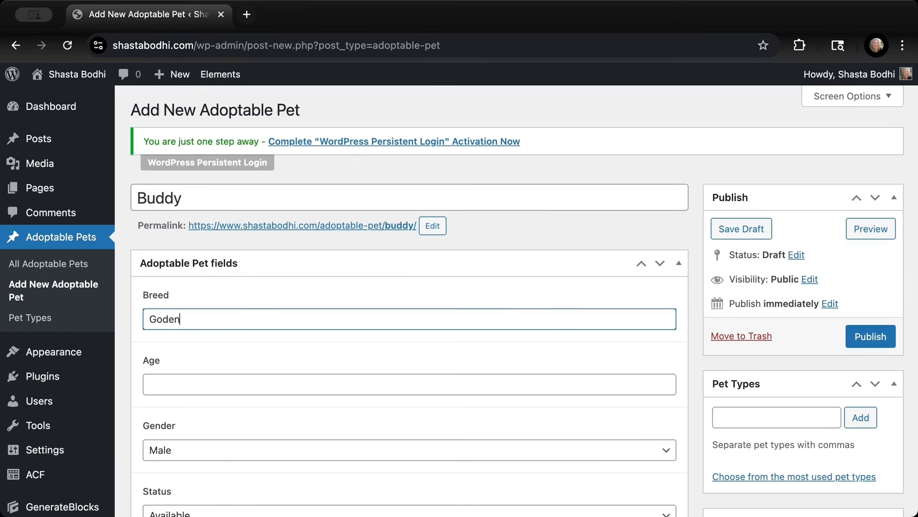
key(BackSpace)
key(BackSpace)
key(BackSpace)
text(lden Retriever)
key(Tab)
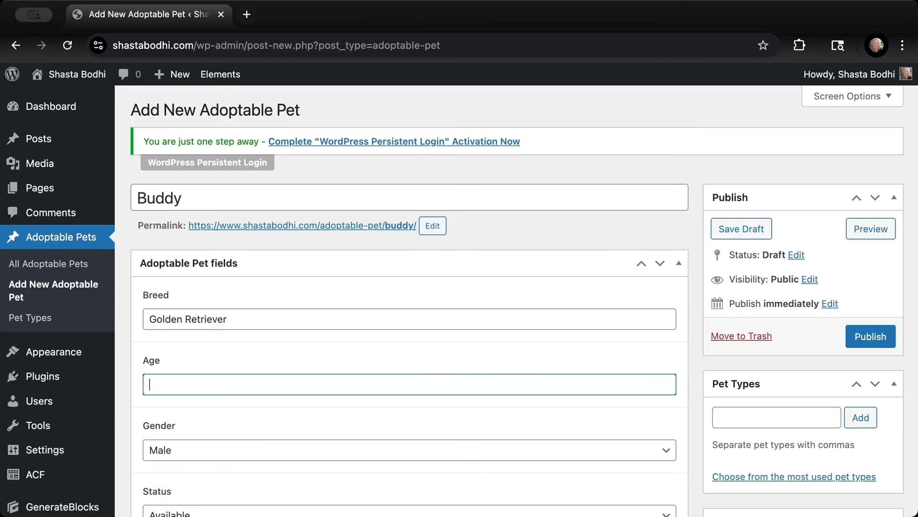
text(5)
scroll(212, 388, down, 5)
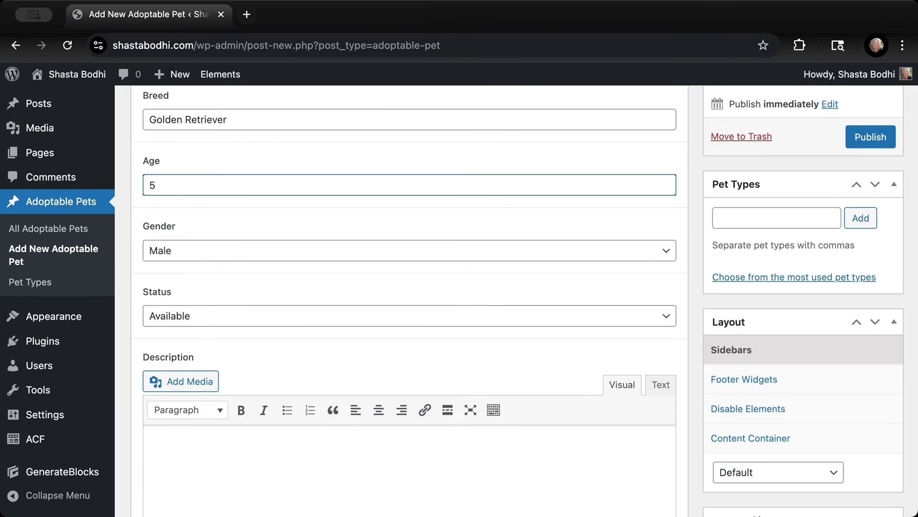
key(super+Tab)
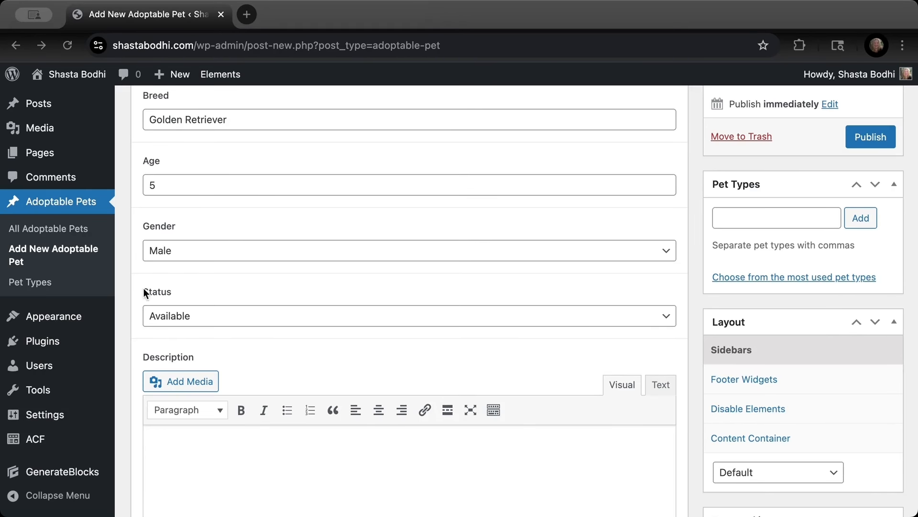
- Assign the existing pet type Dog to Buddy
click(747, 215)
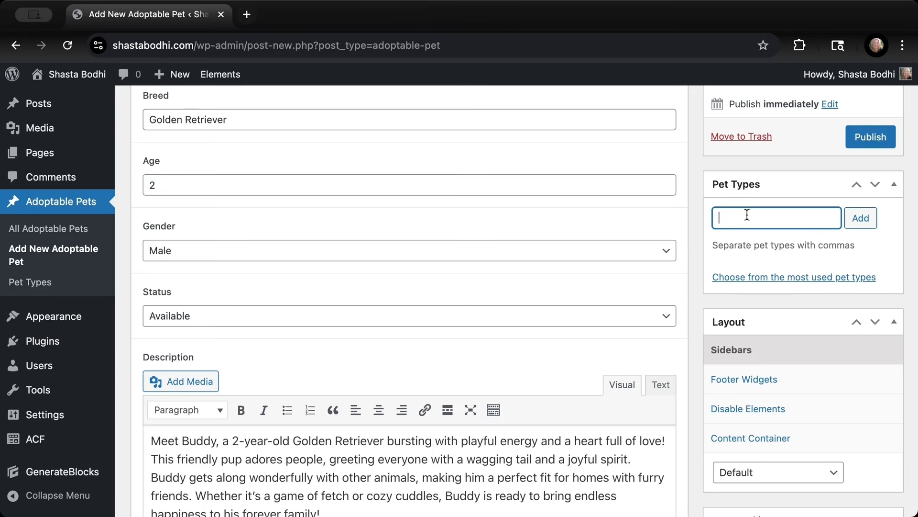
text(dog)
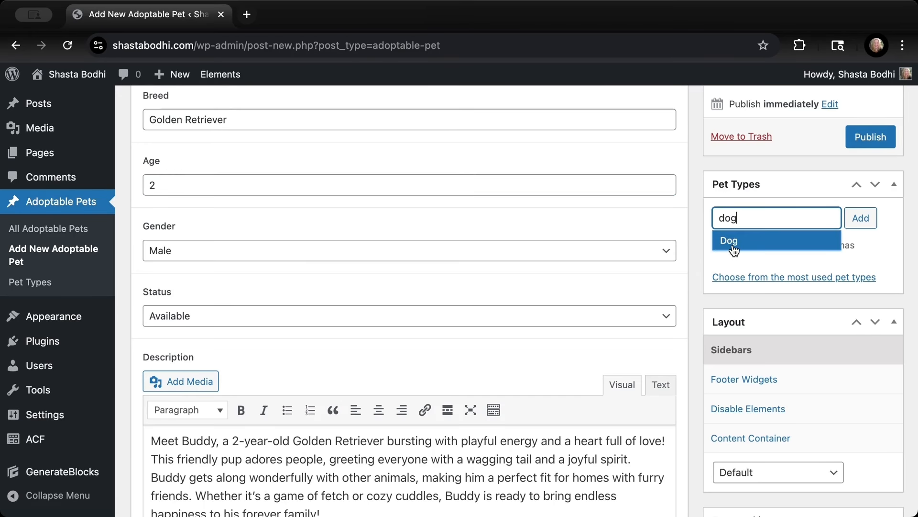
click(734, 245)
click(863, 218)
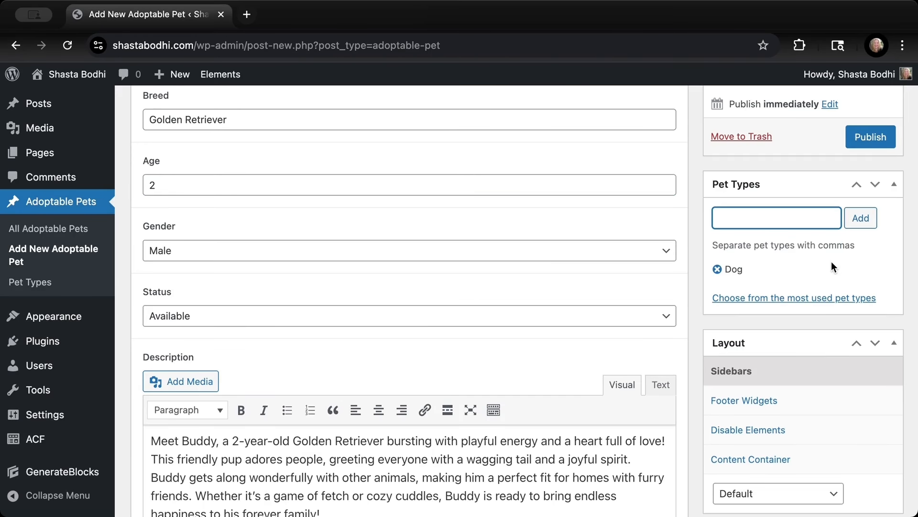
- Upload Buddy's photo as the featured image with alt text filled in, and publish the pet entry
scroll(832, 267, down, 4)
click(771, 340)
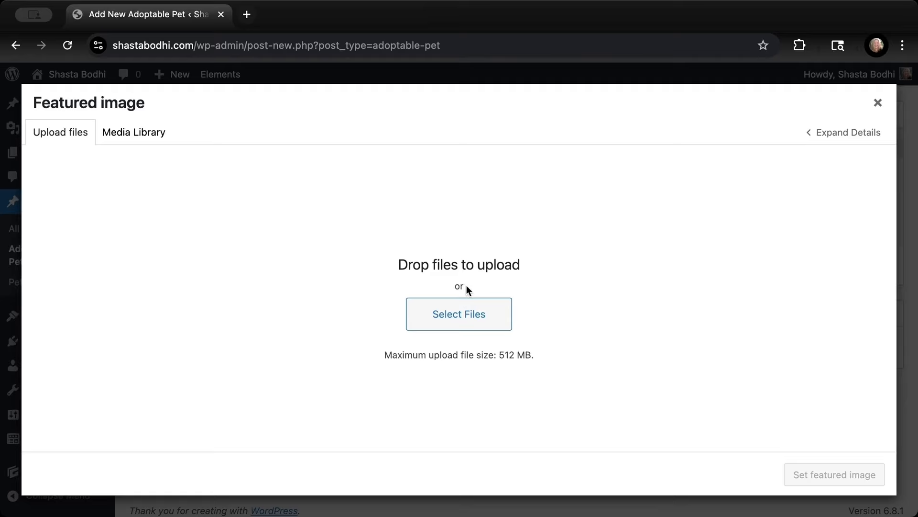
click(451, 312)
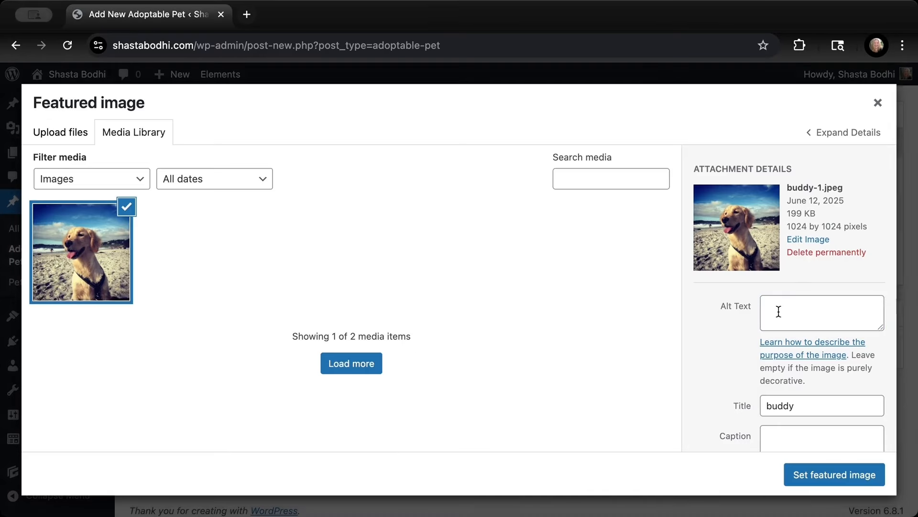
click(778, 311)
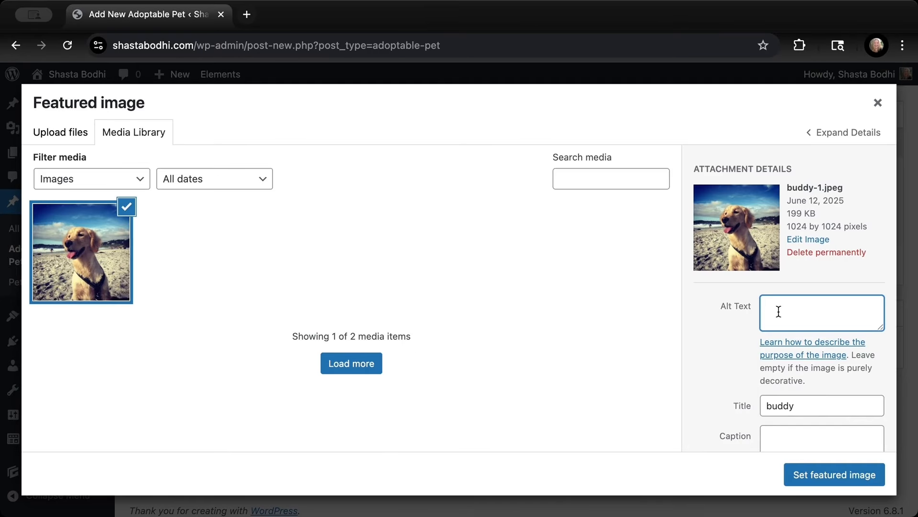
text(Bu)
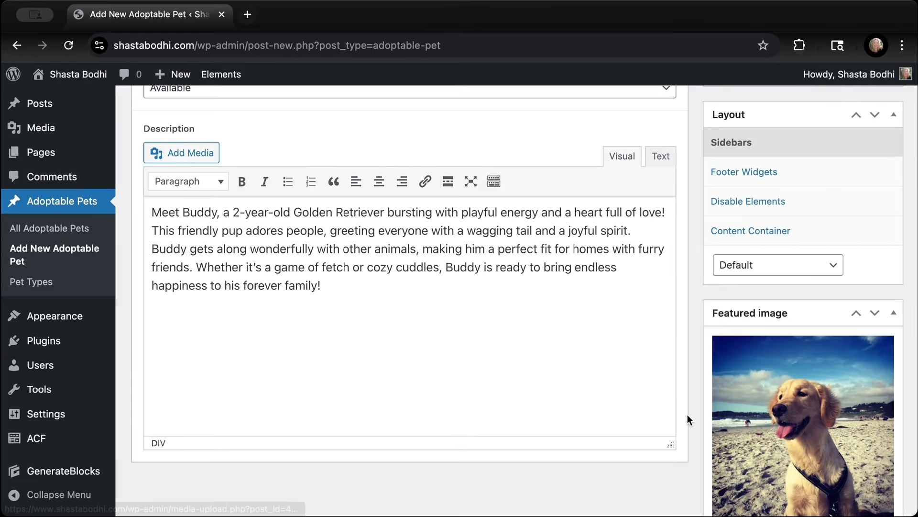
scroll(688, 414, up, 10)
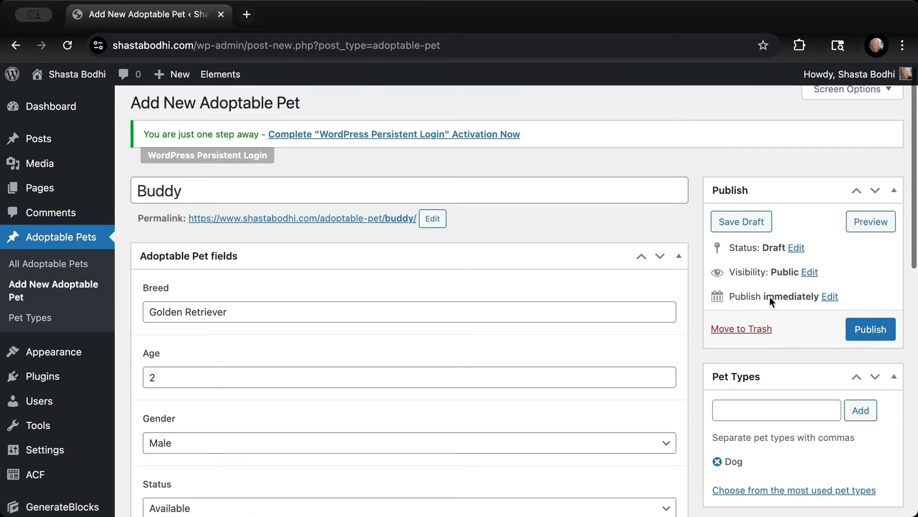
click(870, 331)
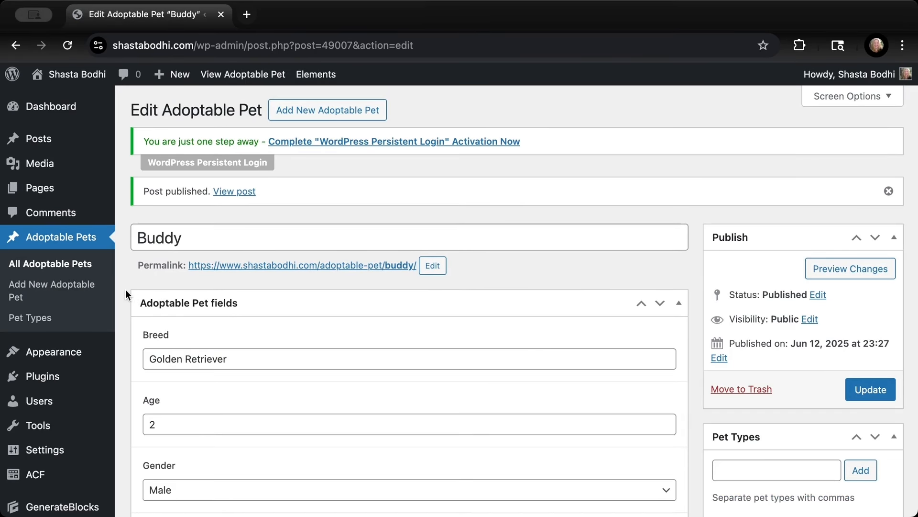
- Open the adoptable pet Milo from the list of all adoptable pets for editing
click(19, 290)
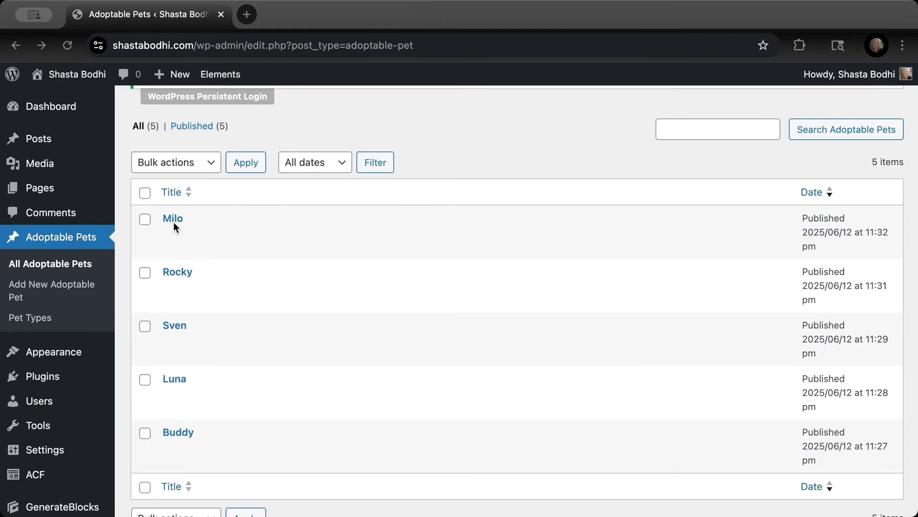
mouse_move(189, 226)
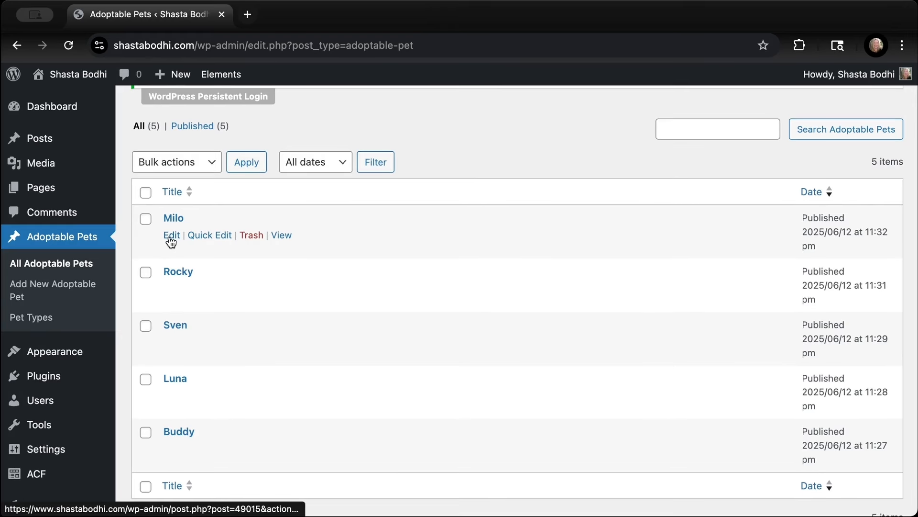
click(170, 236)
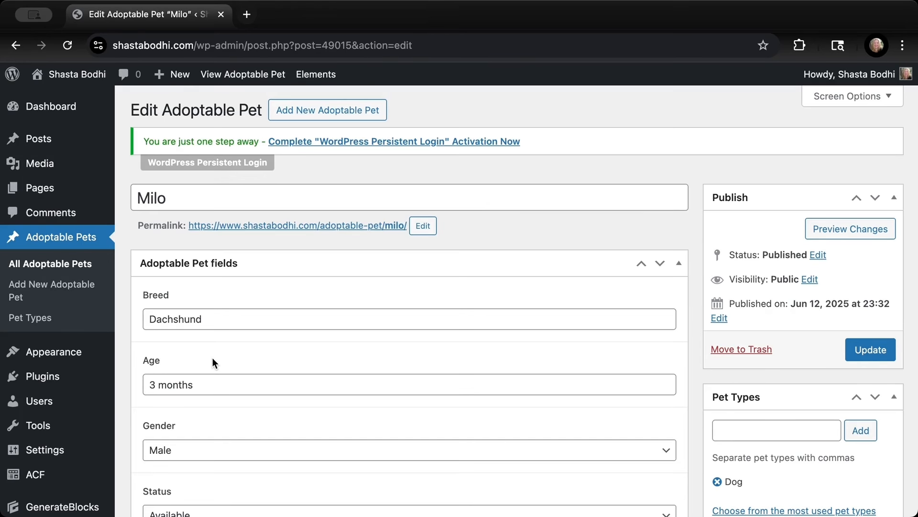
- Italicize the word "lively" in Milo's description and update the post
scroll(212, 358, down, 1)
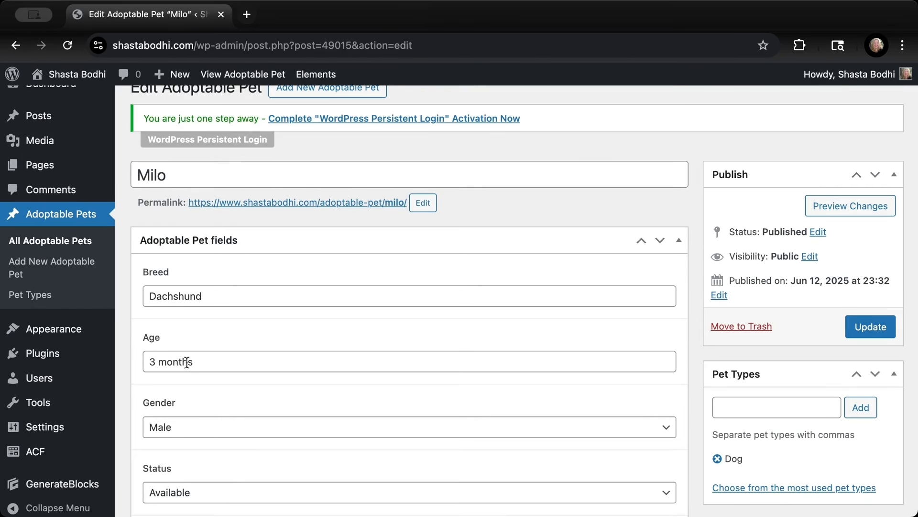
scroll(237, 407, down, 10)
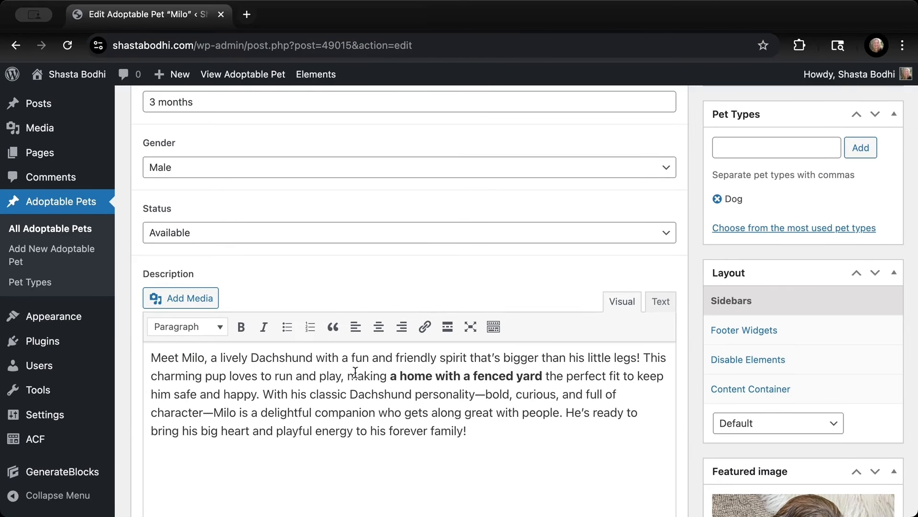
double_click(231, 358)
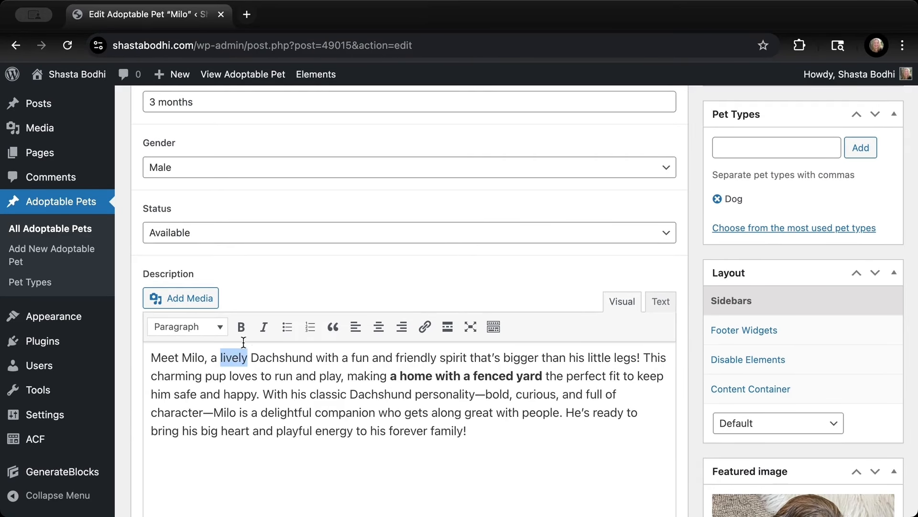
click(263, 327)
scroll(371, 417, up, 1)
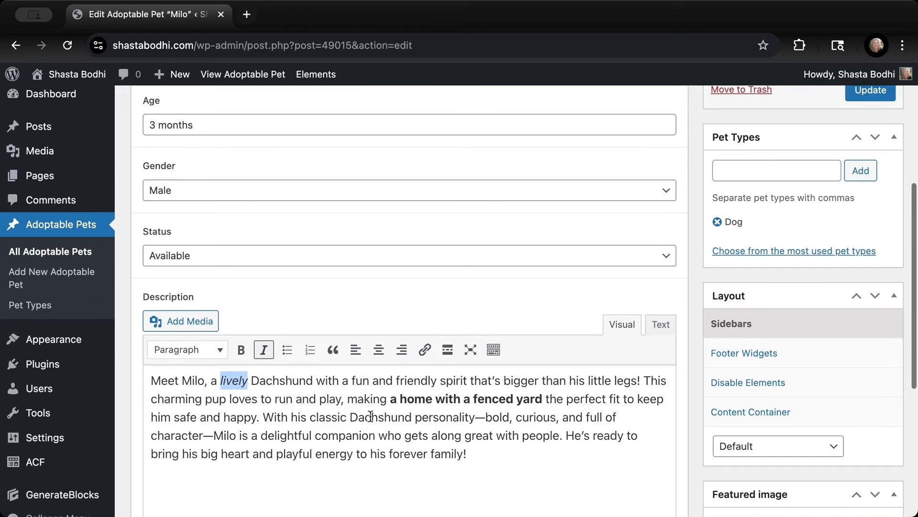
scroll(410, 388, up, 5)
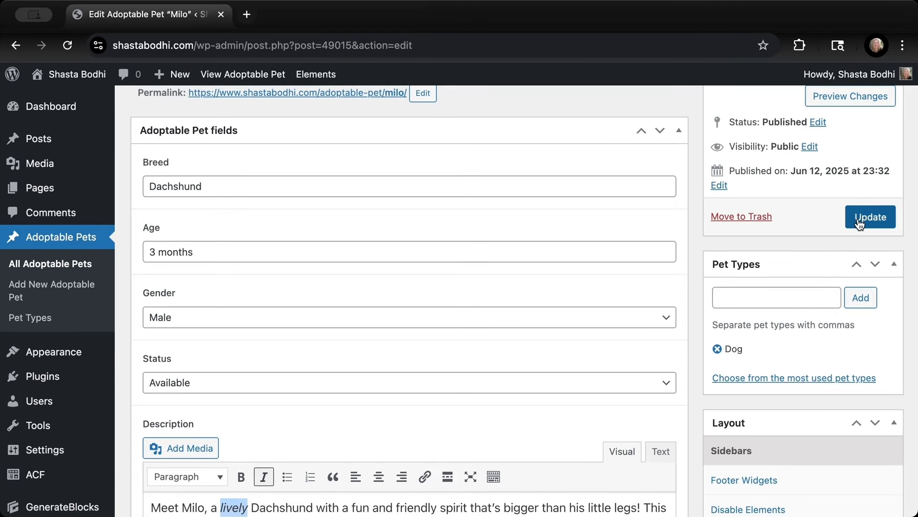
click(859, 219)
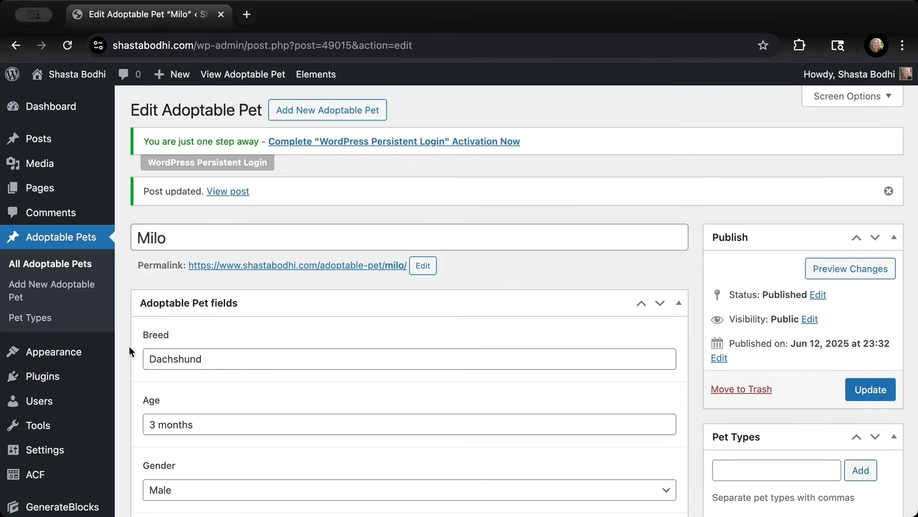
- Create a new page titled Adoptable Pets
mouse_move(72, 188)
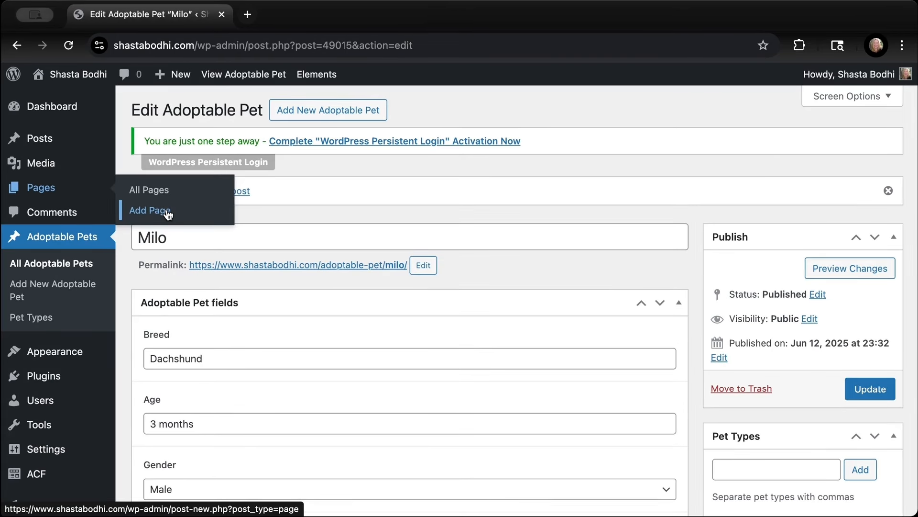
click(150, 210)
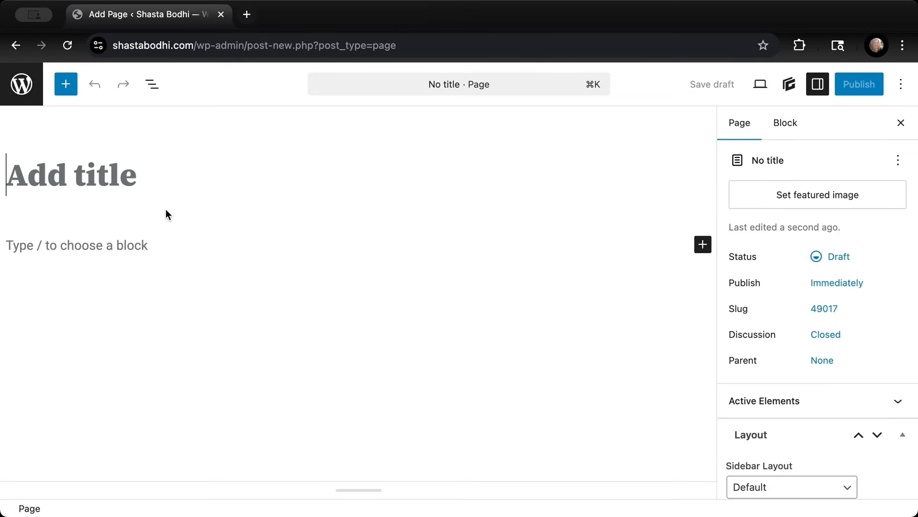
text(Ad)
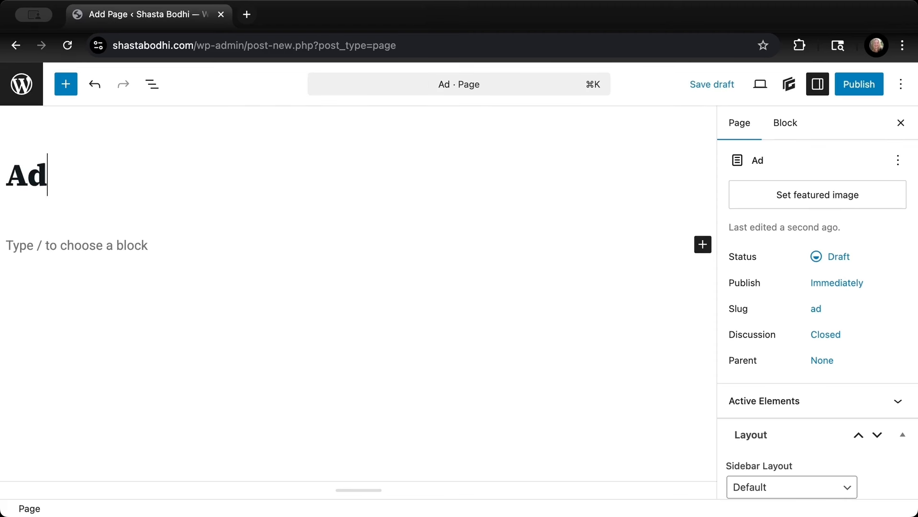
text(optable)
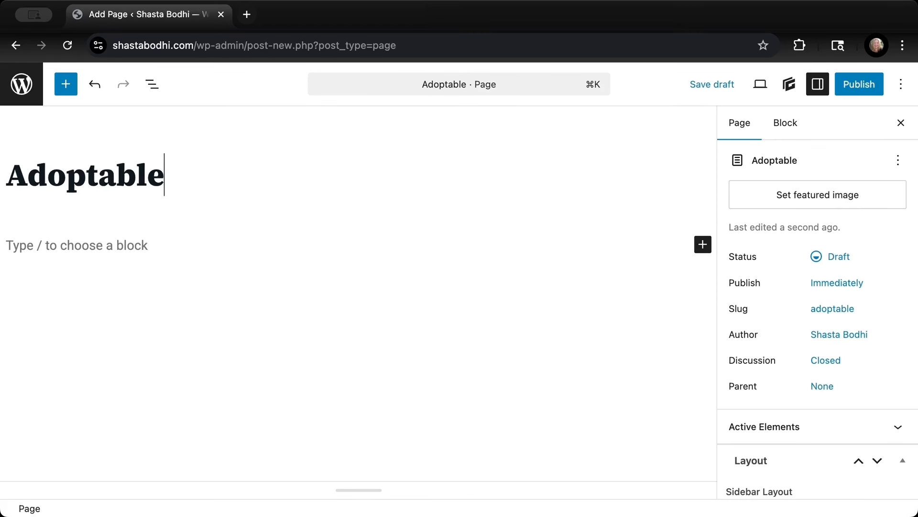
text( Pets)
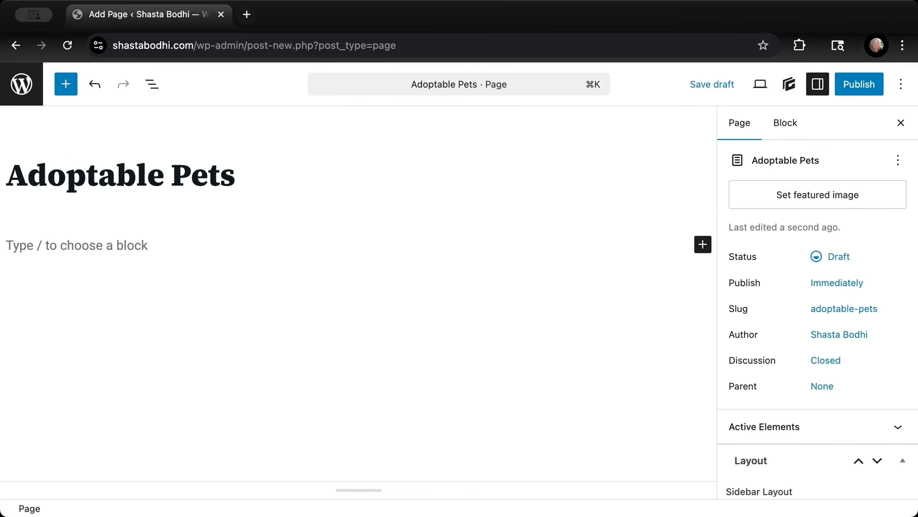
- Add a Container block to the page and place a Query block inside it using the Two columns & featured image layout
click(124, 241)
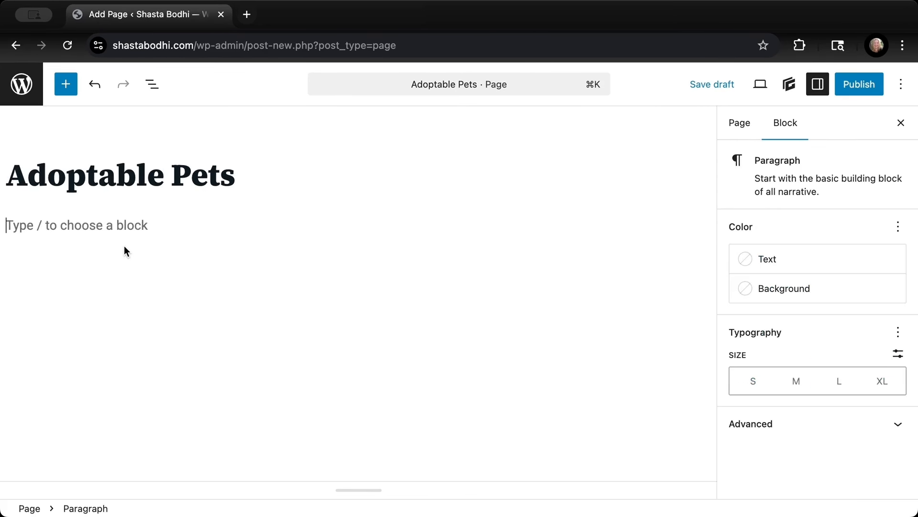
text(/contain)
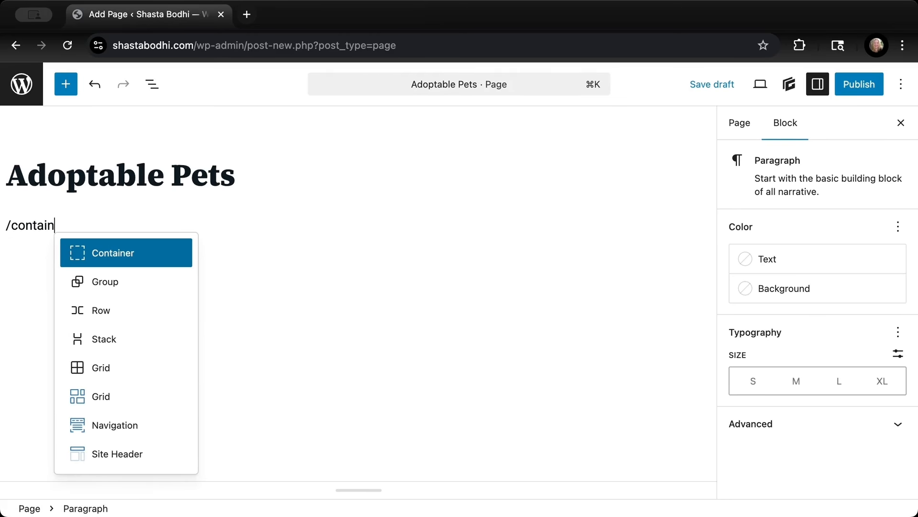
key(Return)
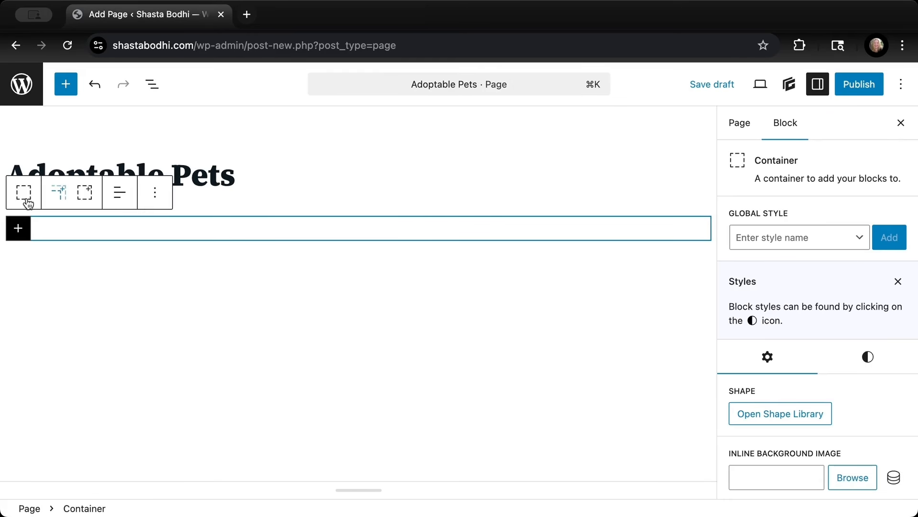
click(16, 231)
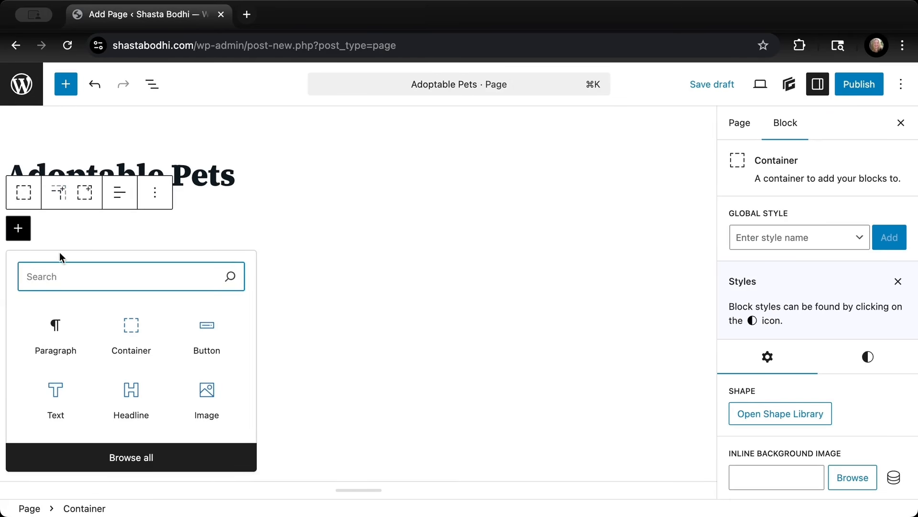
text(query)
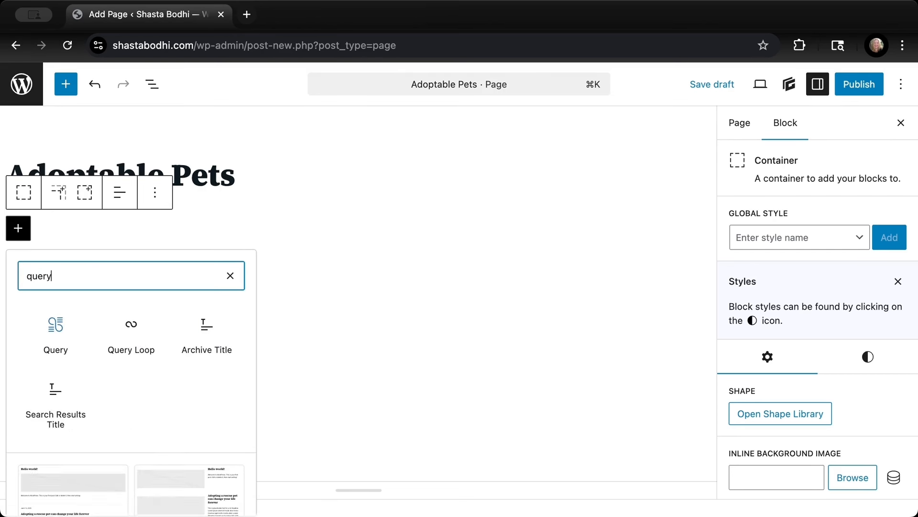
click(57, 323)
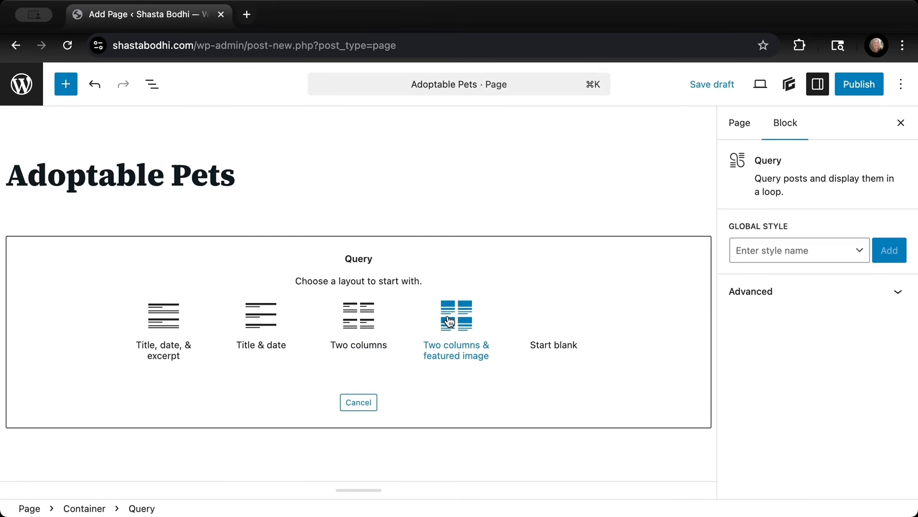
click(469, 325)
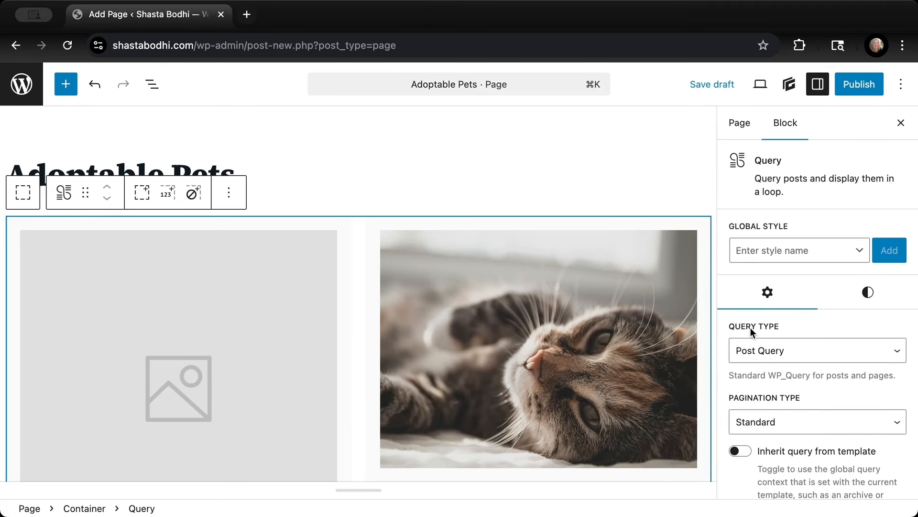
- Set the query's post type to Adoptable Pets and remove Posts from it
scroll(751, 327, down, 4)
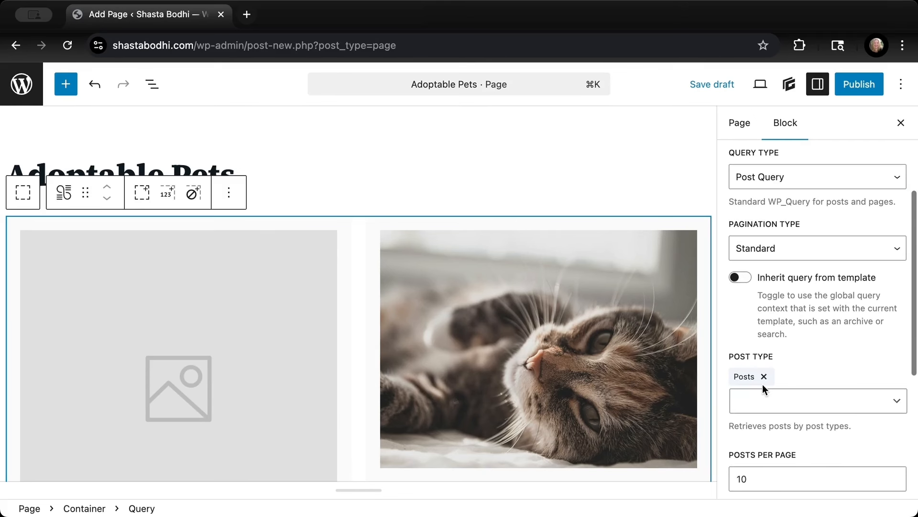
click(787, 407)
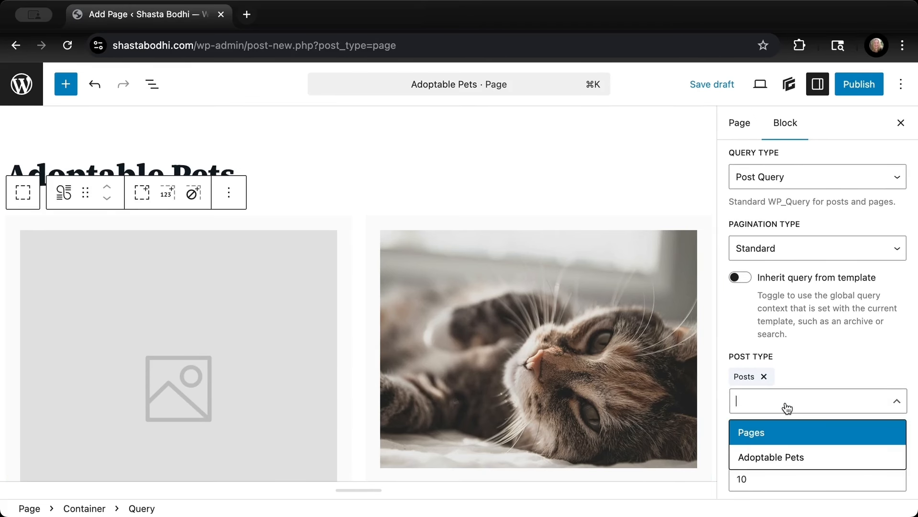
click(778, 456)
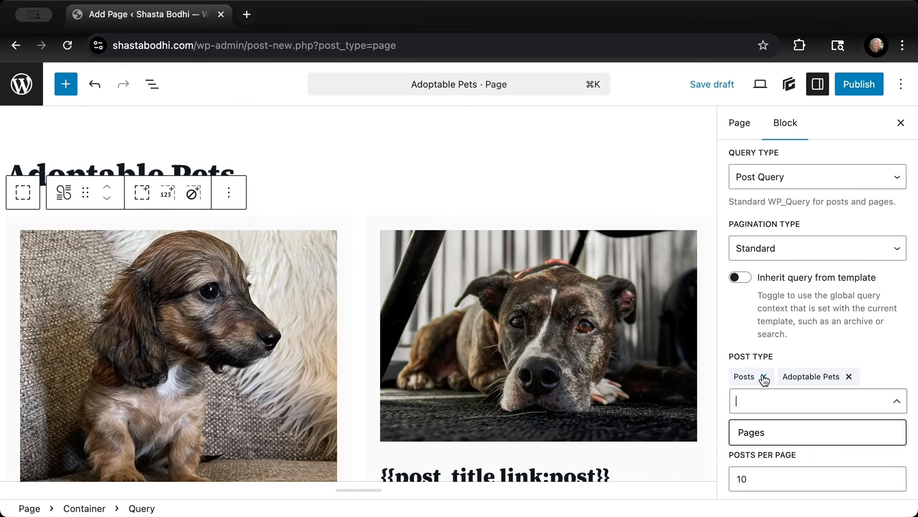
click(763, 377)
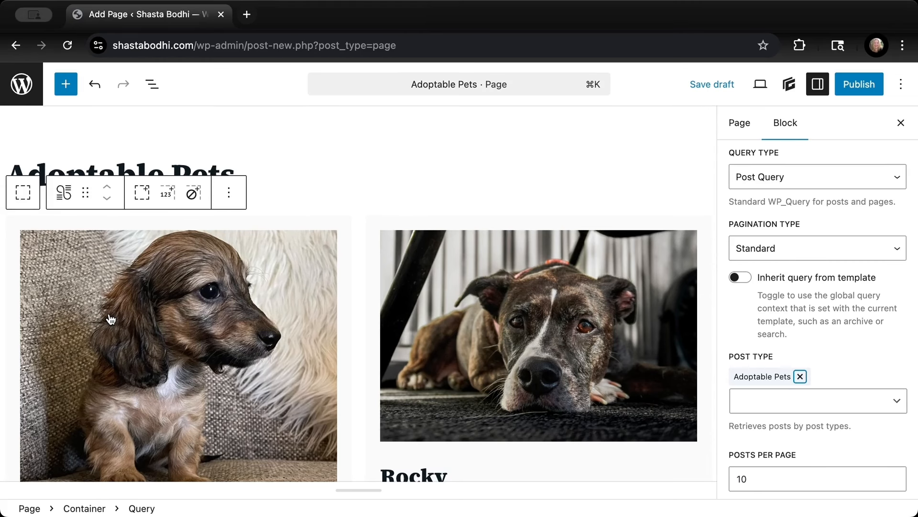
- Look through the pet cards in the query loop, checking their images, titles, dates, excerpts and the pagination
scroll(109, 318, down, 4)
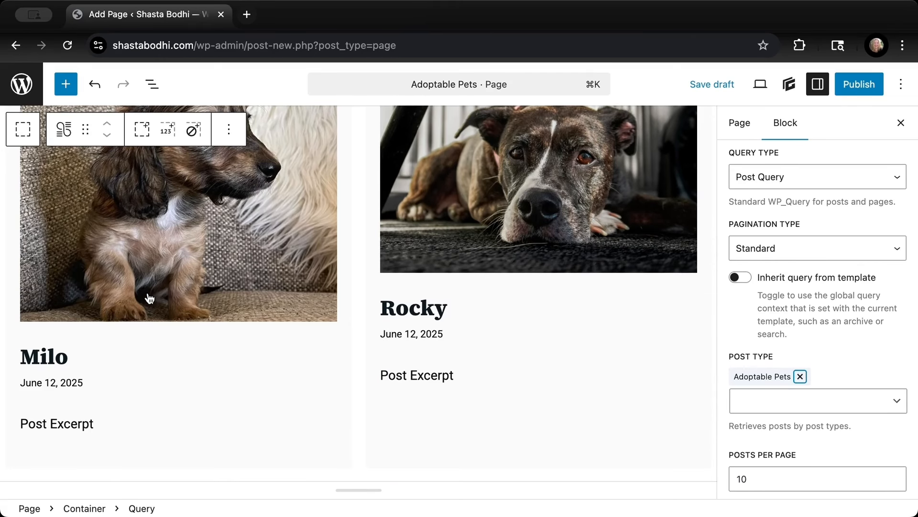
scroll(408, 270, down, 5)
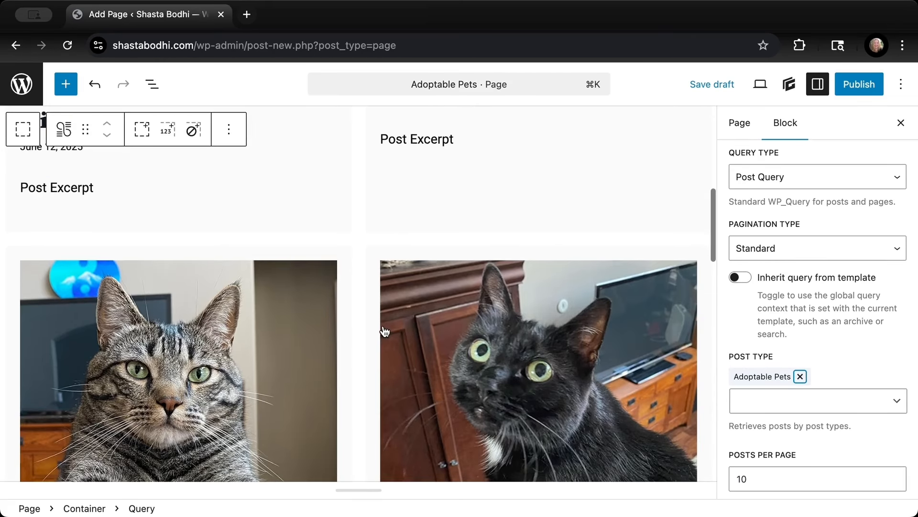
scroll(385, 329, down, 5)
scroll(386, 329, down, 12)
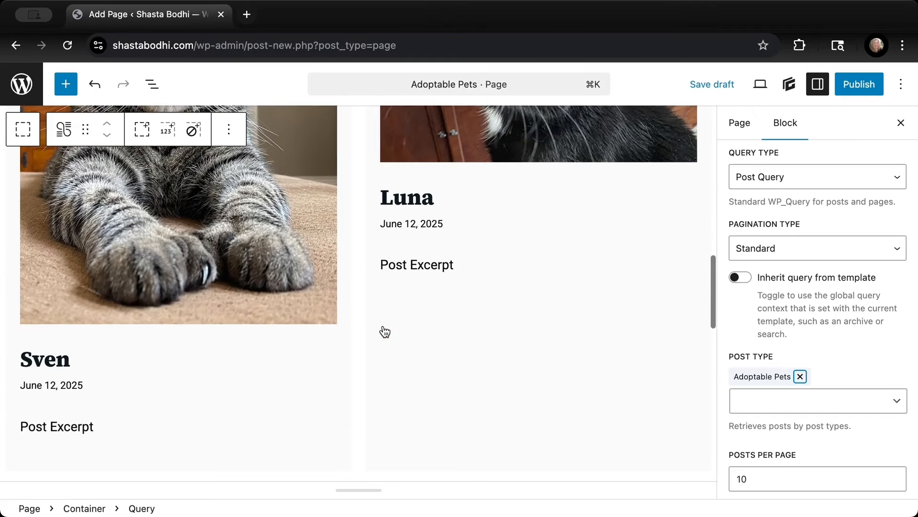
scroll(358, 356, down, 3)
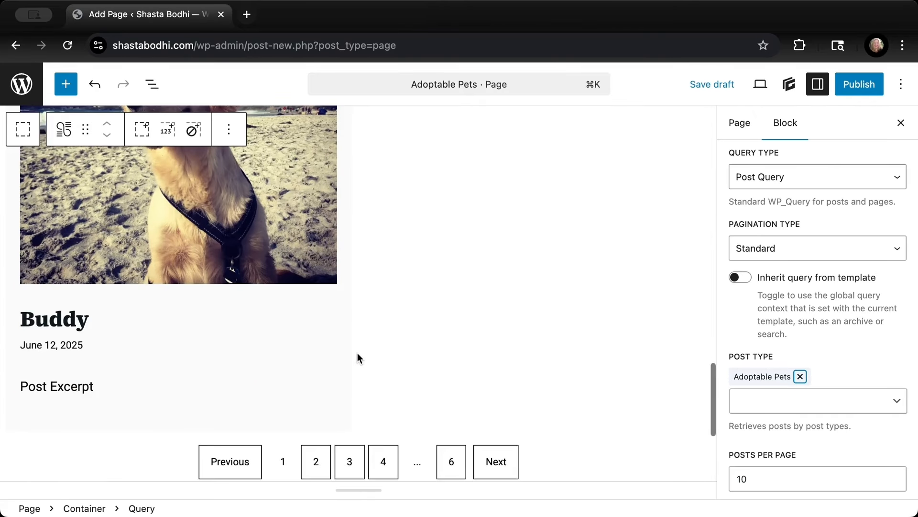
scroll(357, 357, up, 15)
scroll(358, 354, up, 4)
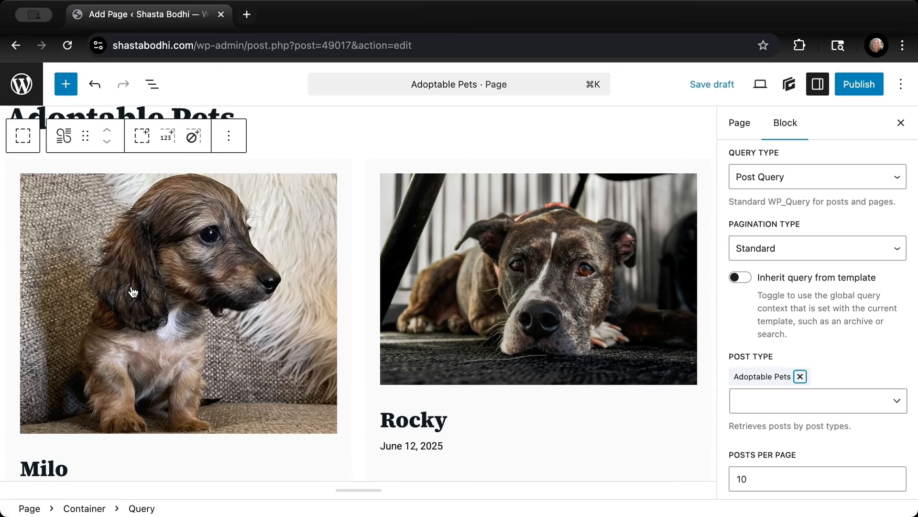
scroll(133, 292, down, 2)
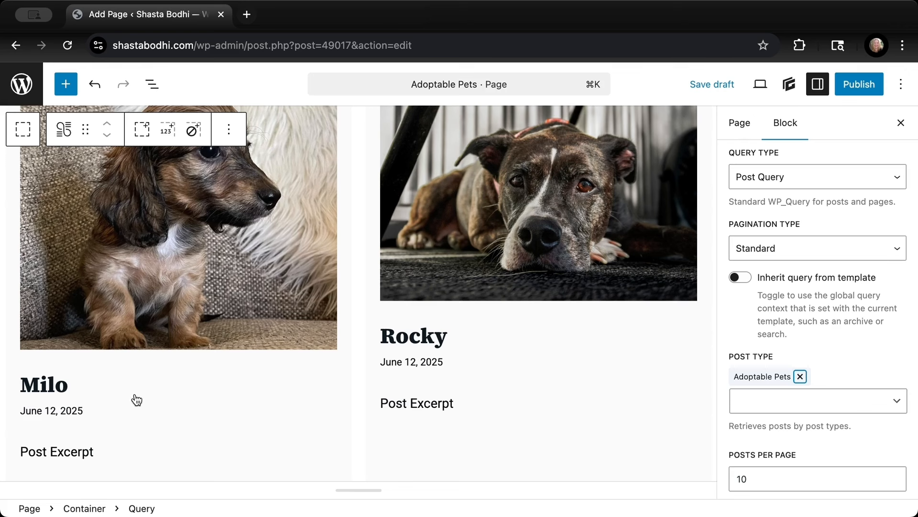
- Expand the block structure down to the Loop Item and remove the post_date dynamic tag from its text block
click(152, 86)
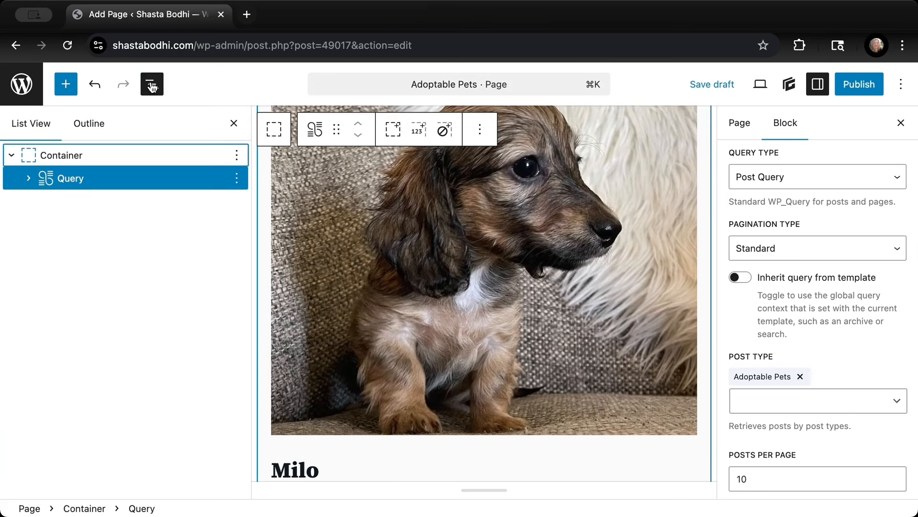
click(29, 178)
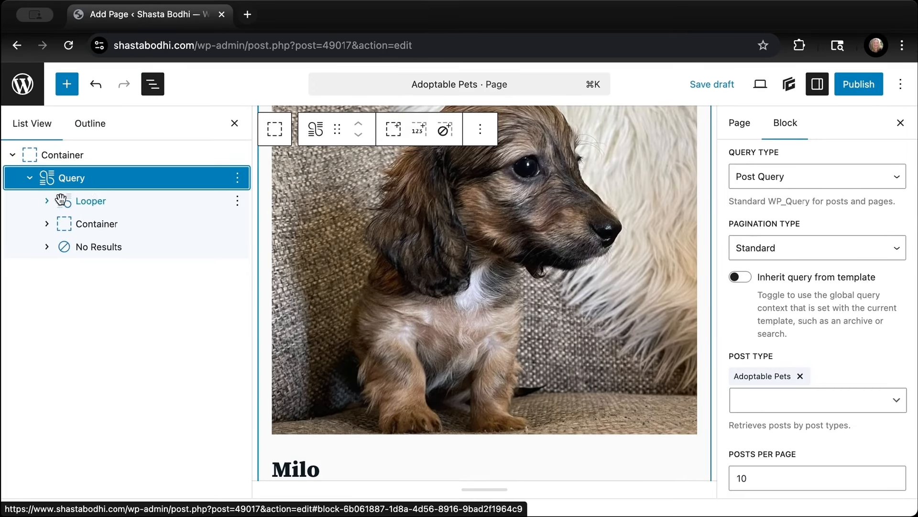
click(46, 201)
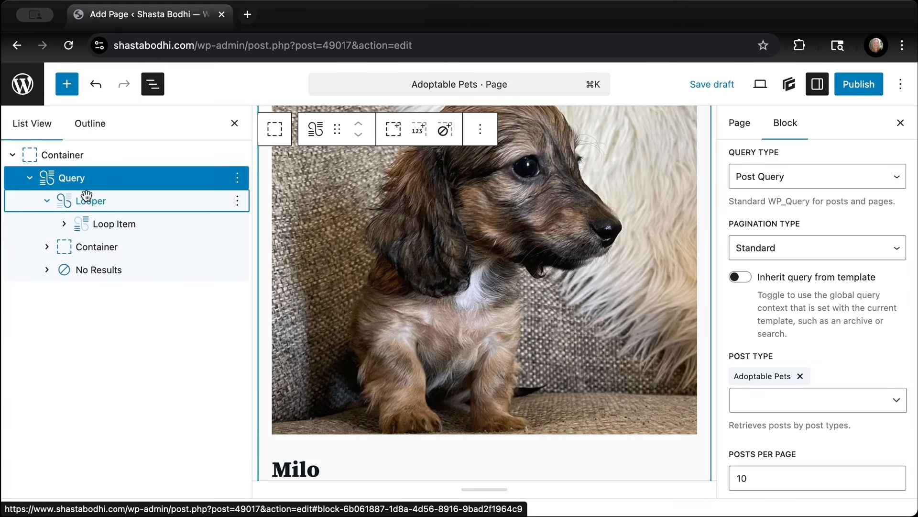
click(65, 224)
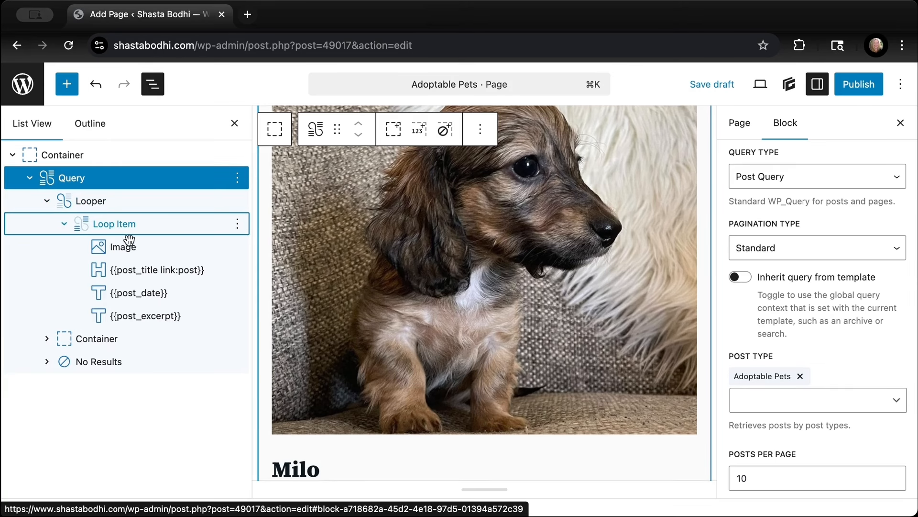
click(127, 293)
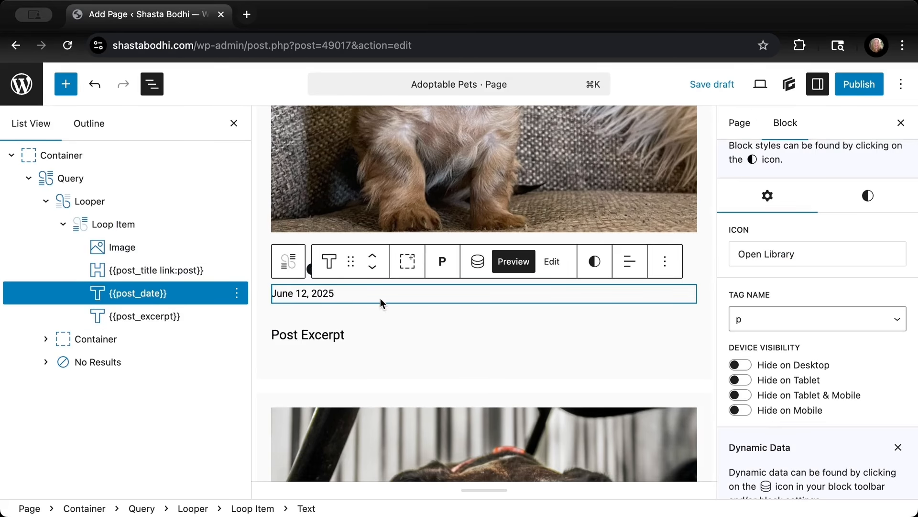
click(478, 263)
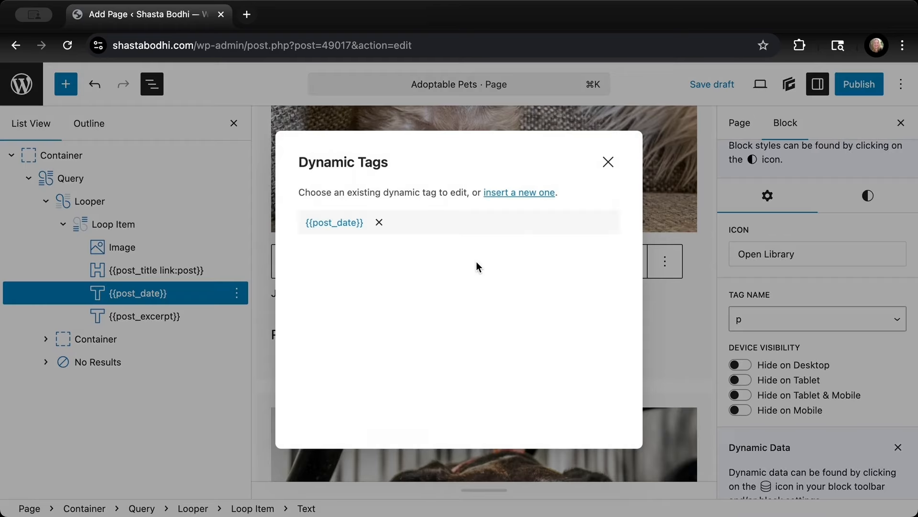
click(380, 223)
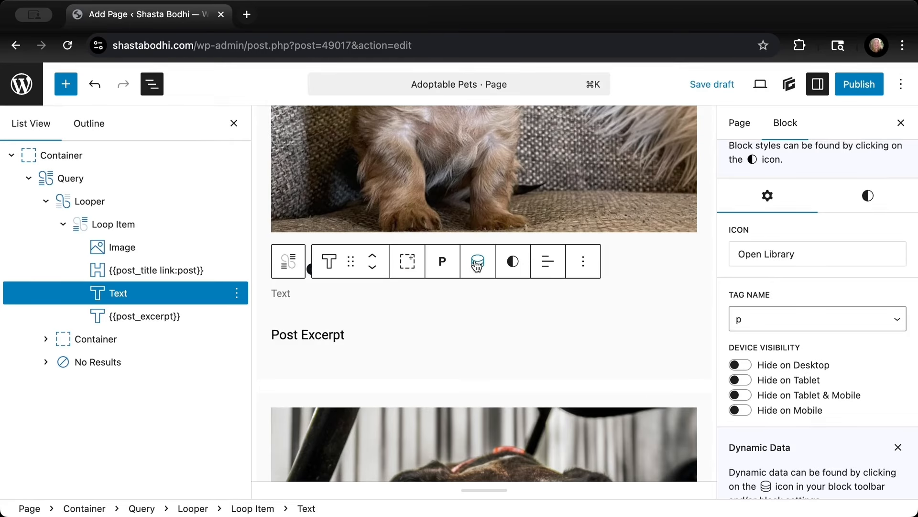
- Insert a Post Meta dynamic tag with the meta key breed into the emptied text block of the Loop Item
click(476, 263)
click(367, 217)
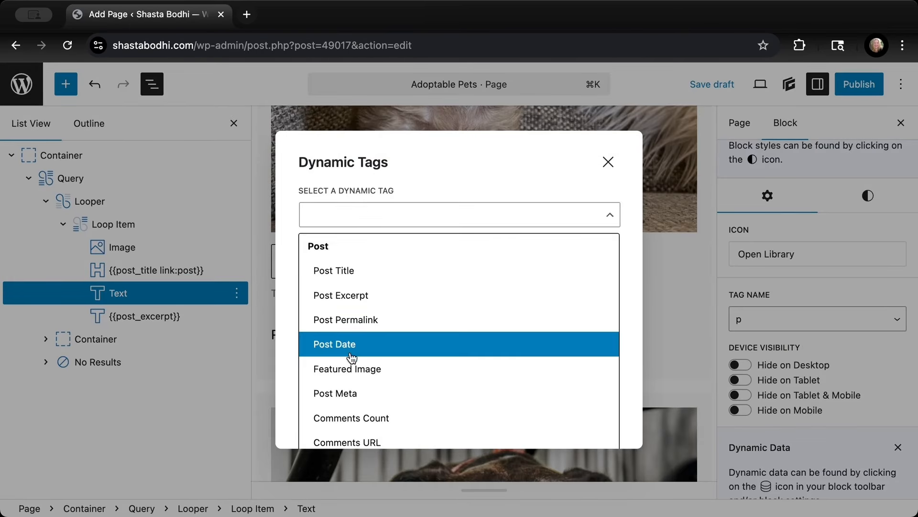
click(353, 395)
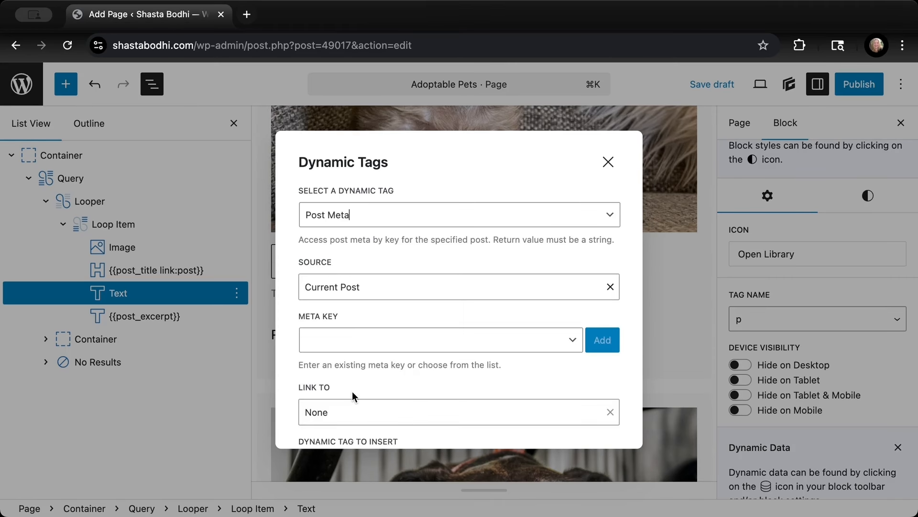
click(361, 344)
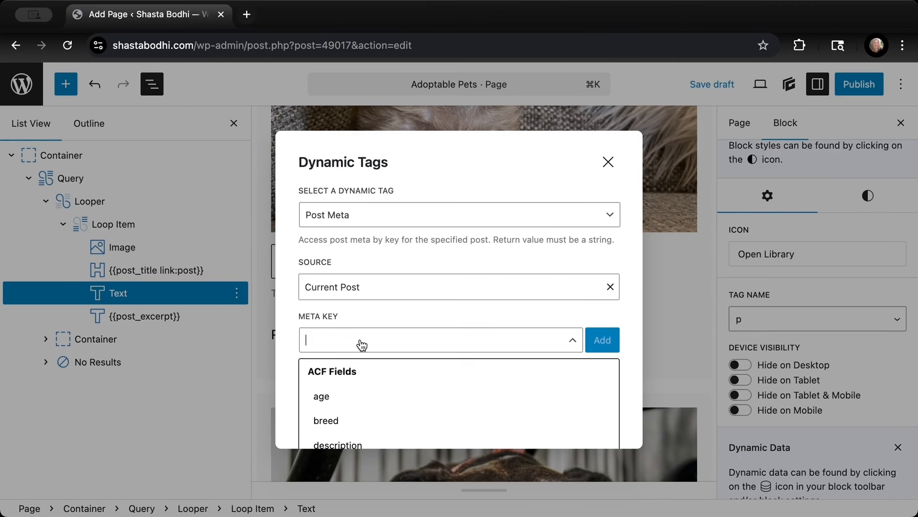
click(357, 418)
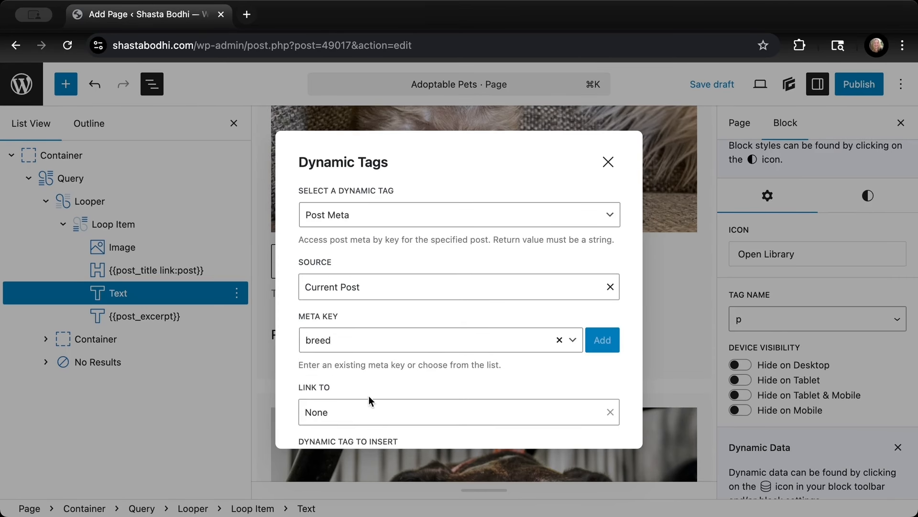
scroll(478, 375, down, 3)
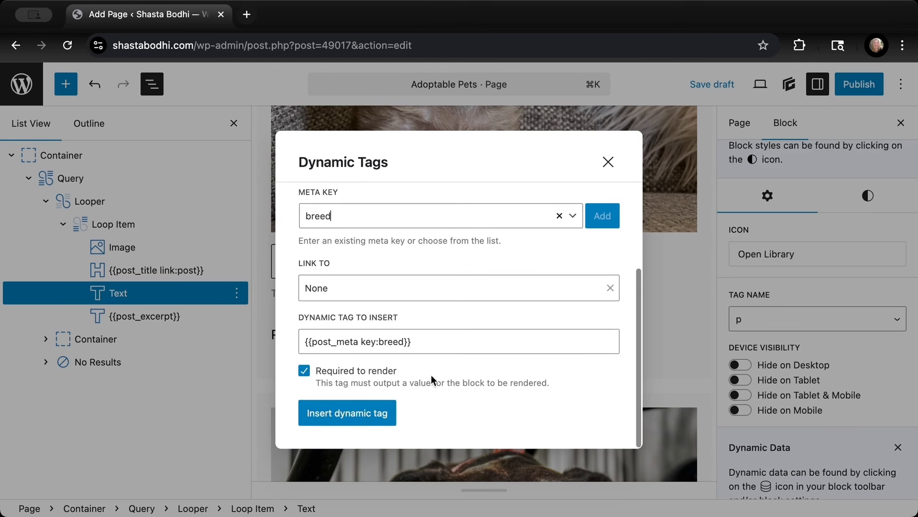
click(348, 412)
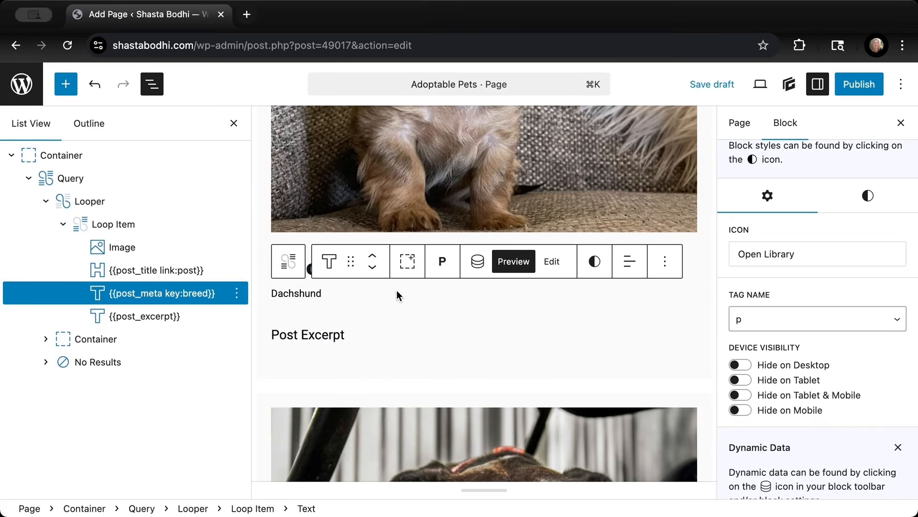
- Insert a second Post Meta dynamic tag with the meta key age into the breed text block
click(478, 263)
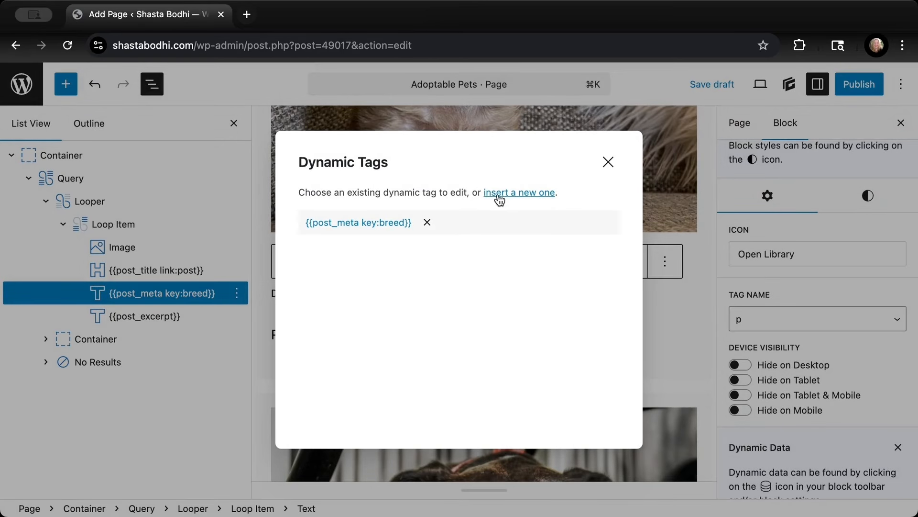
click(499, 196)
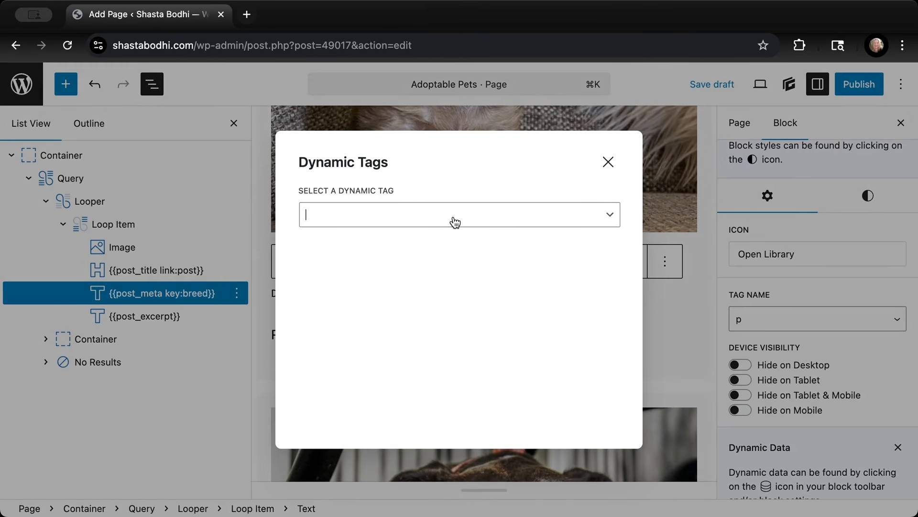
click(455, 223)
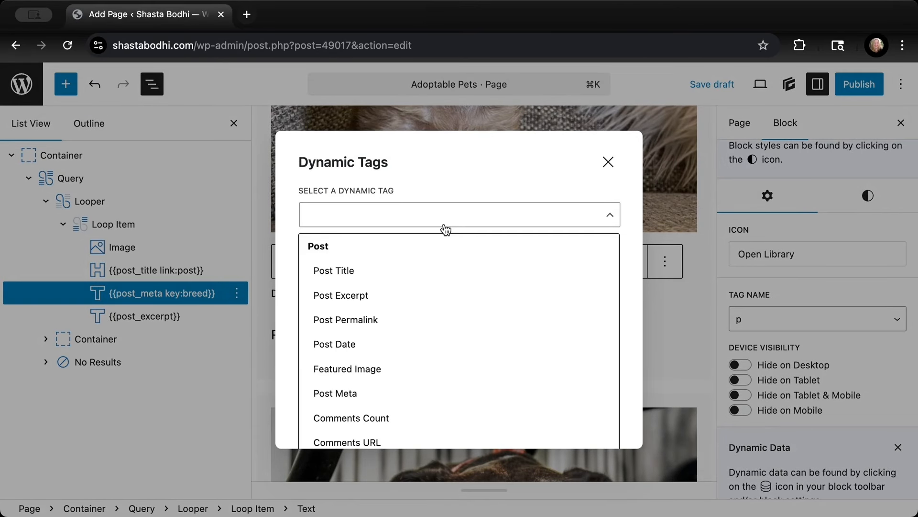
click(403, 393)
click(401, 346)
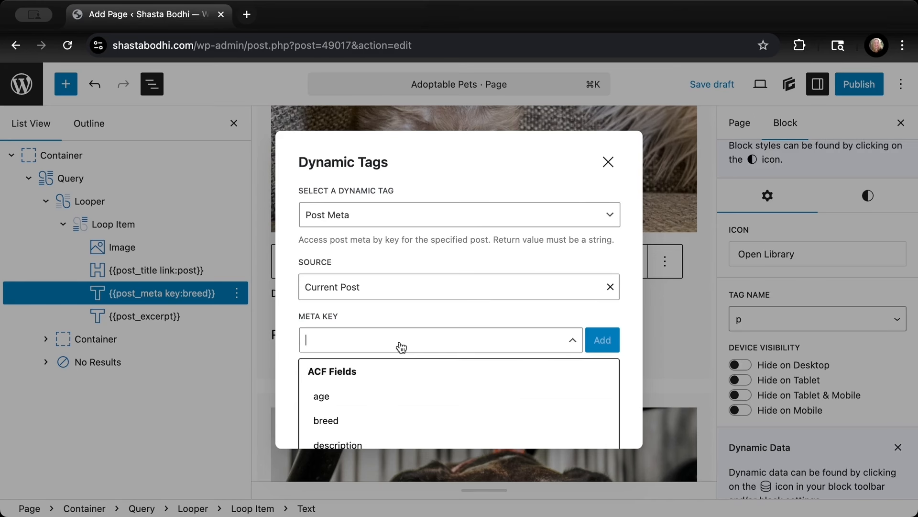
click(387, 400)
scroll(386, 395, down, 3)
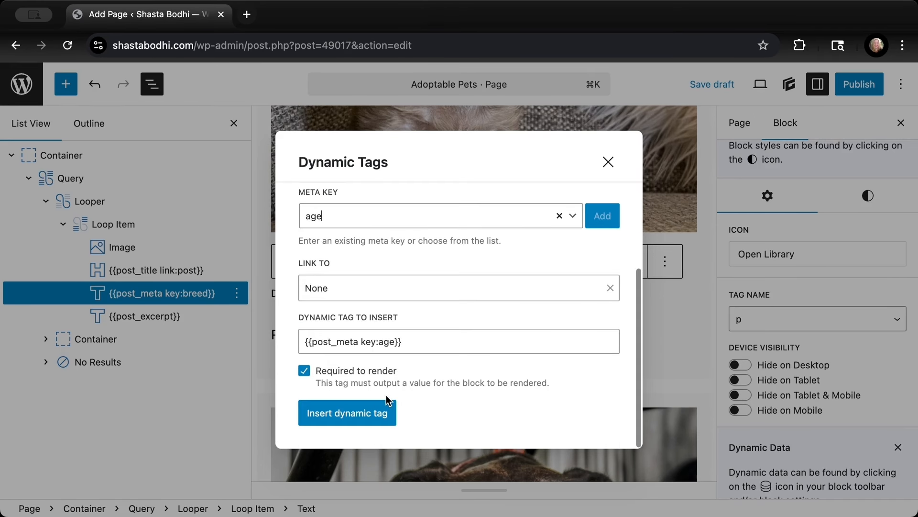
click(365, 417)
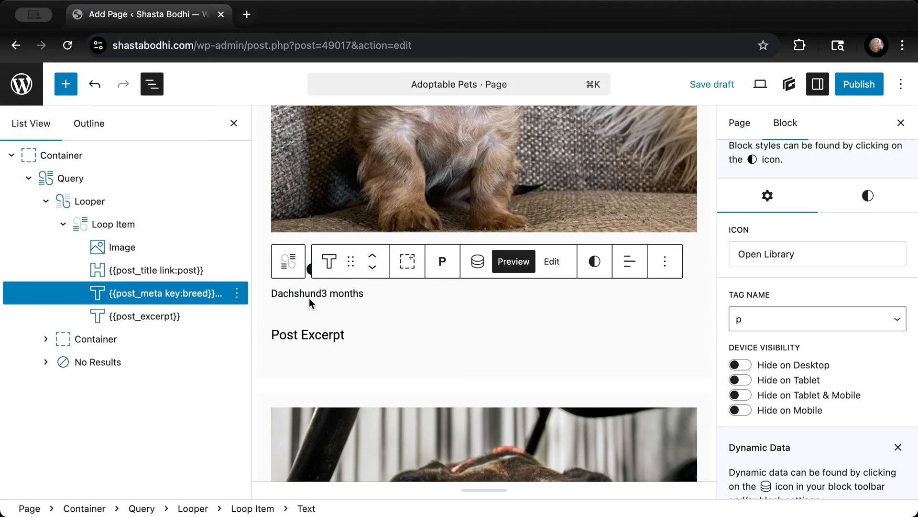
- Separate the breed and age tags with a comma and a space, and add another comma after the age tag
click(552, 263)
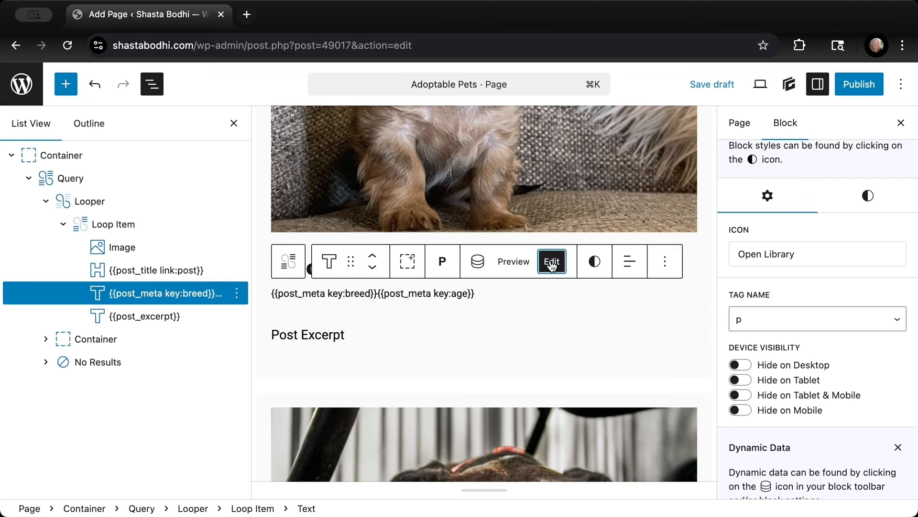
click(377, 292)
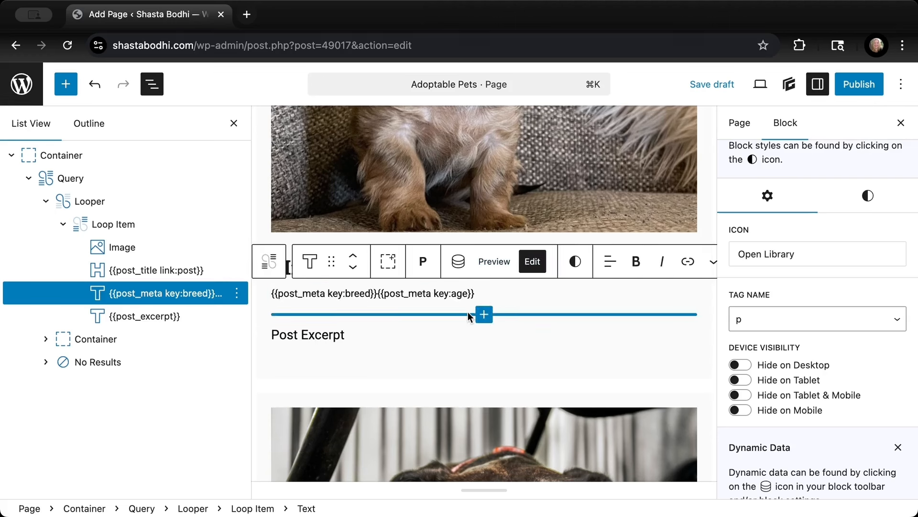
text(, )
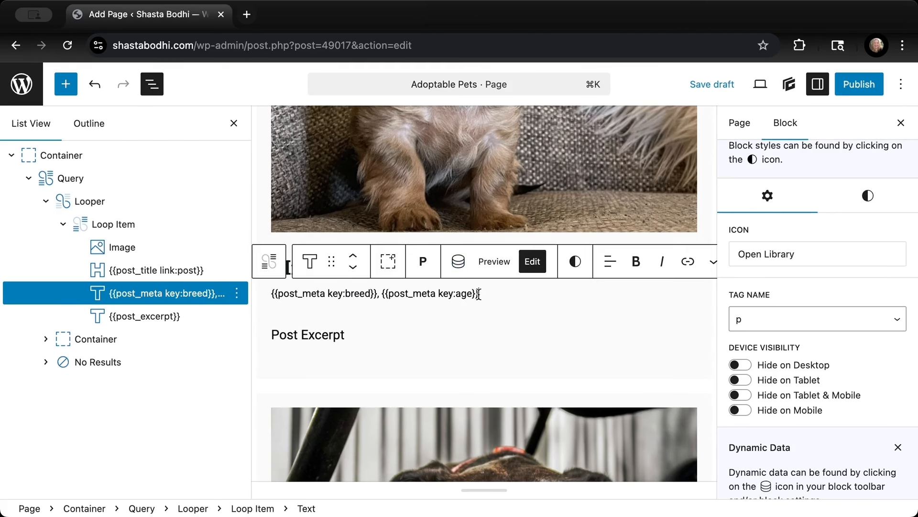
text(,)
- Paste a copy of the age tag at the end of the line, change its key to gender and preview the text
click(382, 292)
drag(382, 292, 480, 292)
key(super+c)
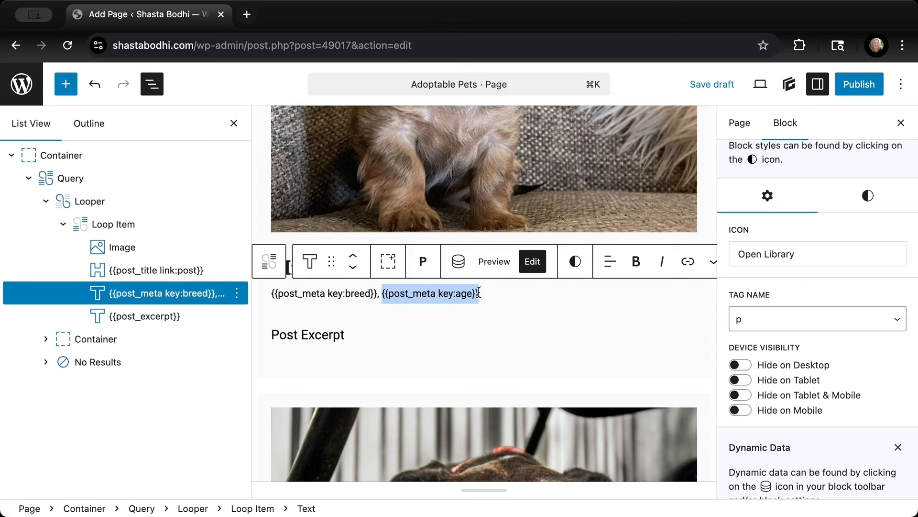
click(496, 294)
key(super+v)
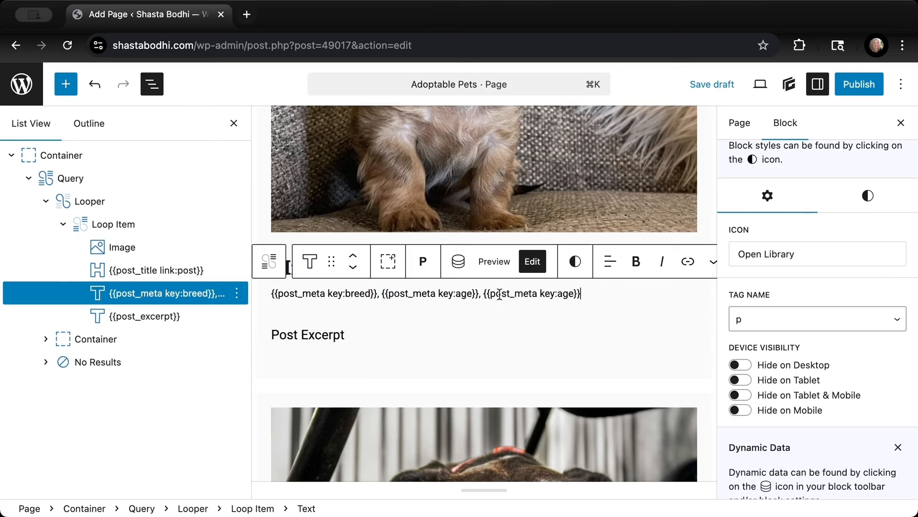
double_click(564, 294)
text(gender)
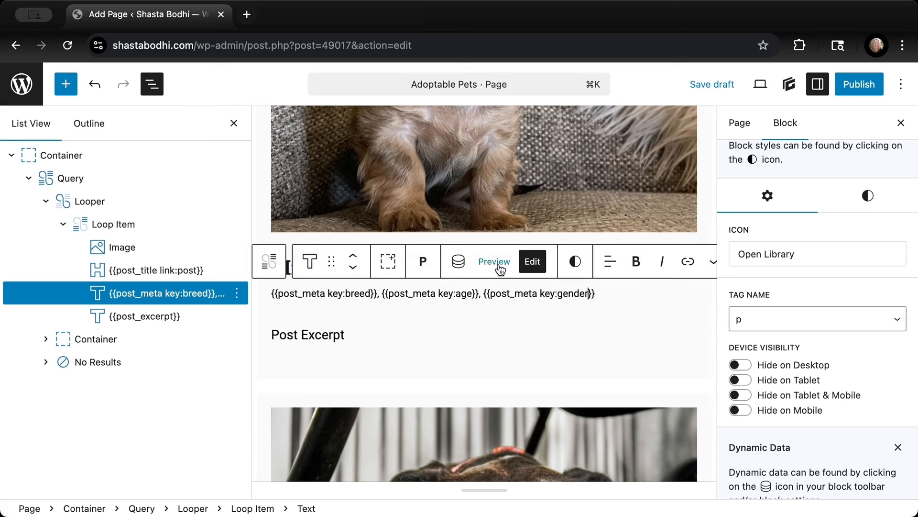
click(513, 261)
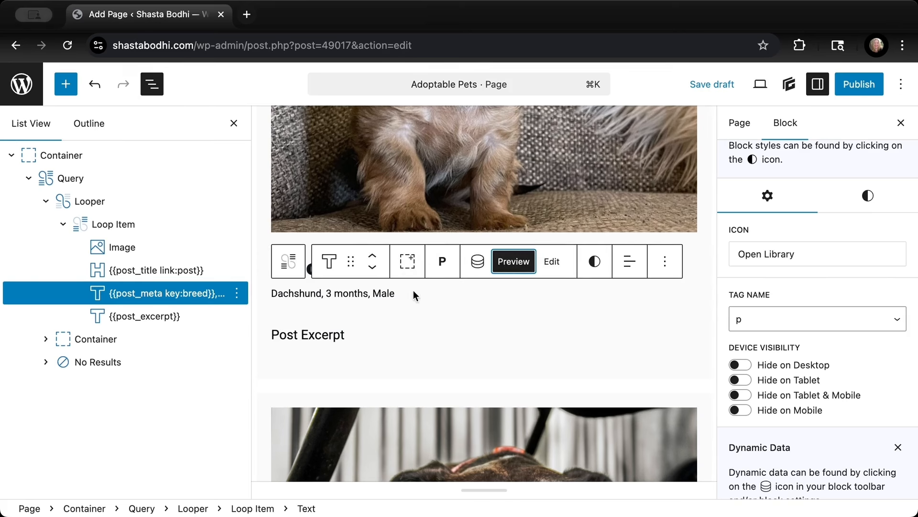
- Delete the {{post_meta key:gender}} tag from the end of the text block
click(389, 295)
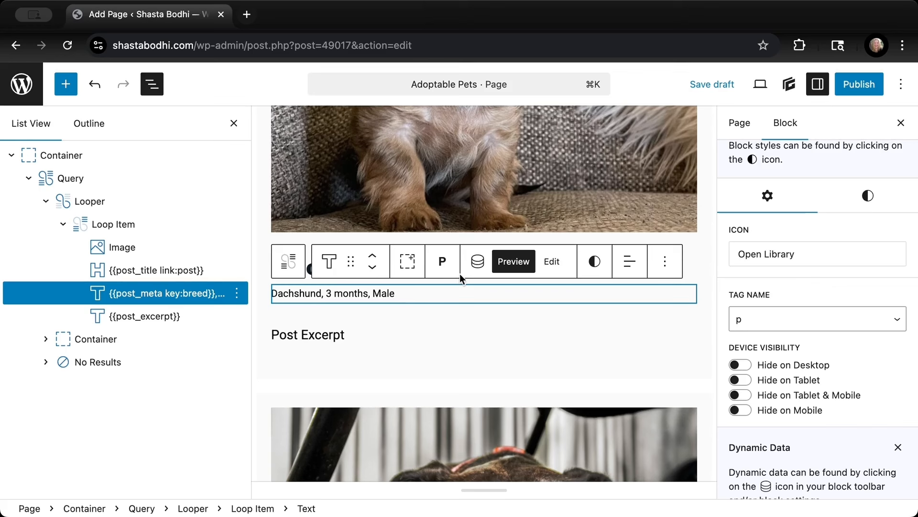
click(551, 261)
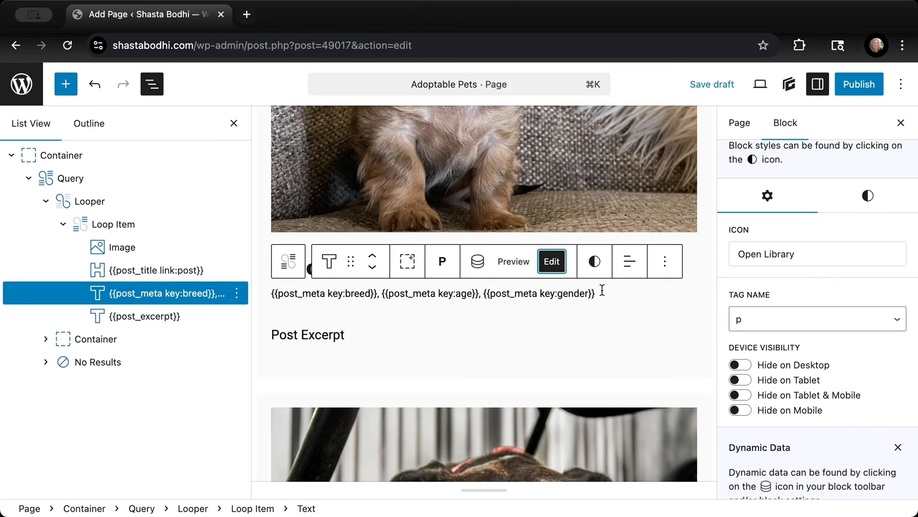
drag(602, 290, 486, 293)
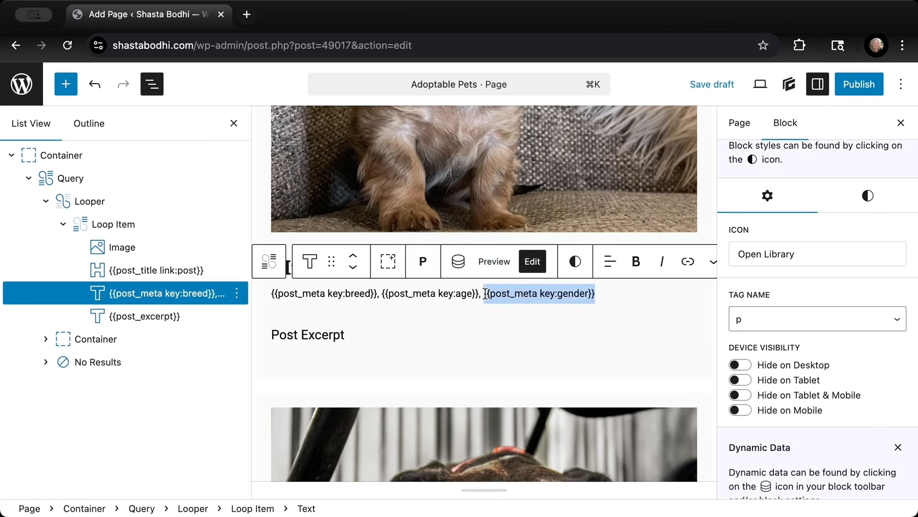
key(BackSpace)
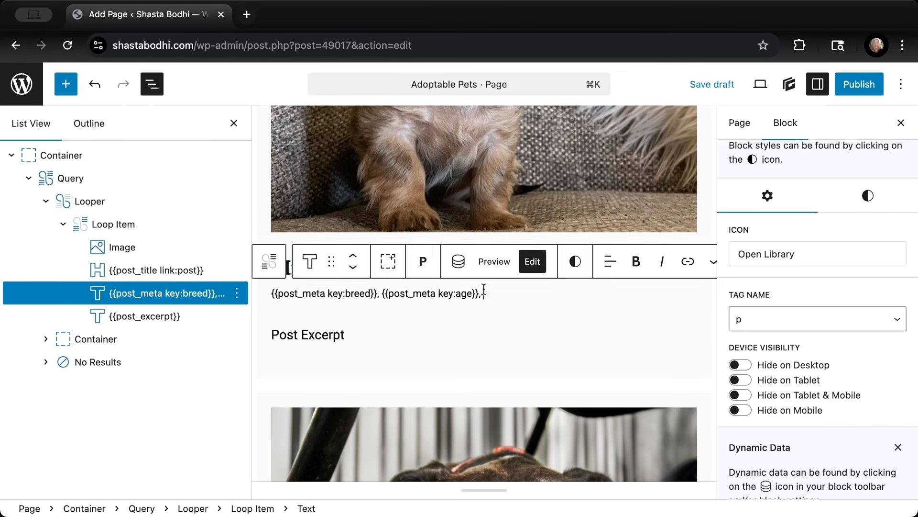
- Insert a Post Meta dynamic tag with the meta key gender after the age tag and check the line in edit and preview modes
click(458, 263)
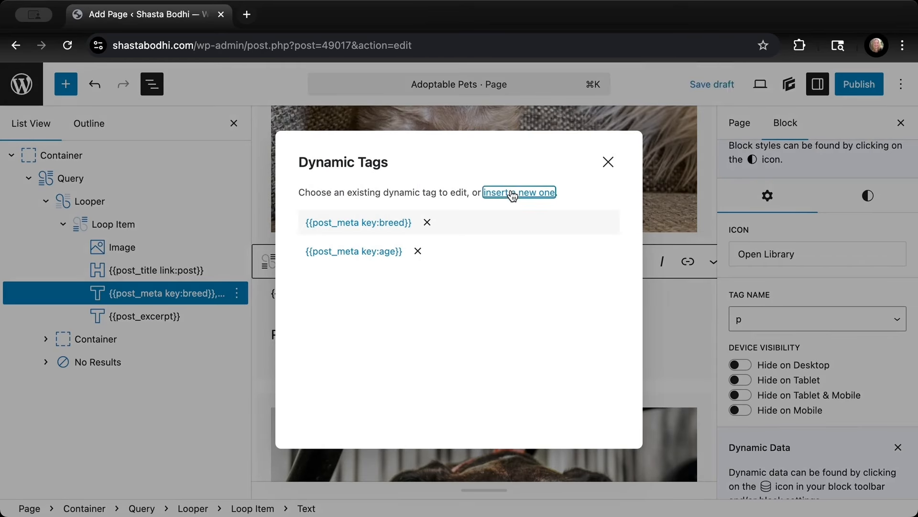
click(515, 192)
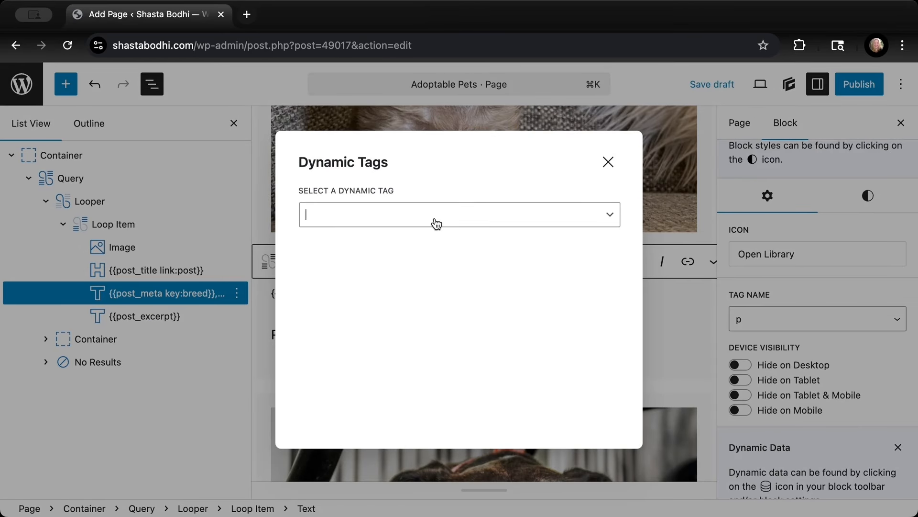
click(436, 223)
click(395, 387)
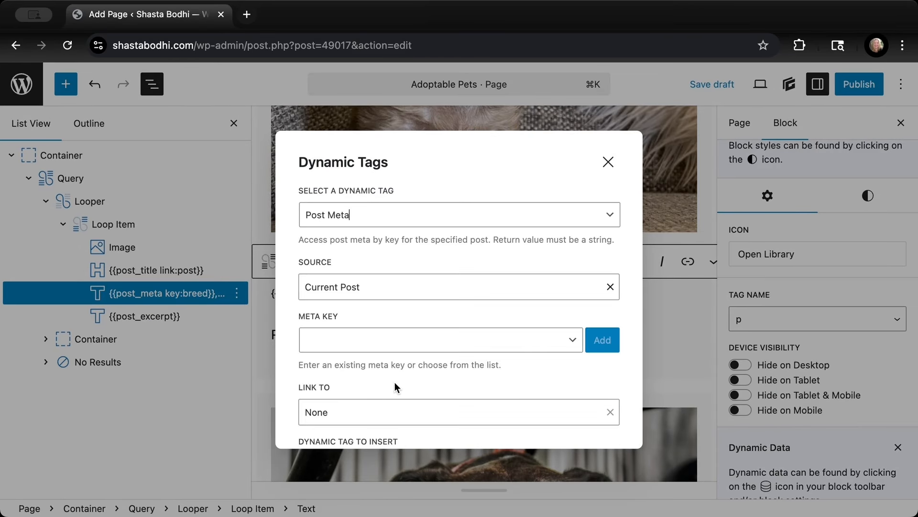
click(393, 345)
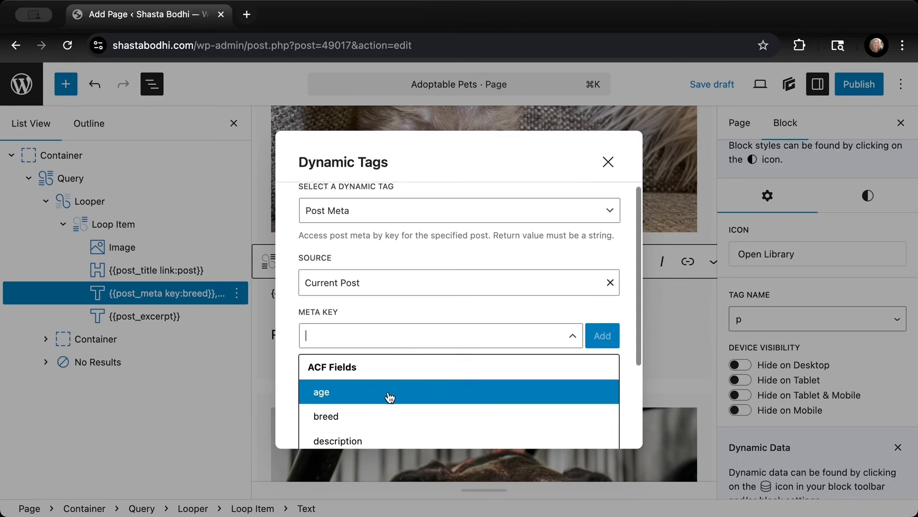
scroll(389, 395, down, 2)
scroll(384, 387, down, 2)
text(gender)
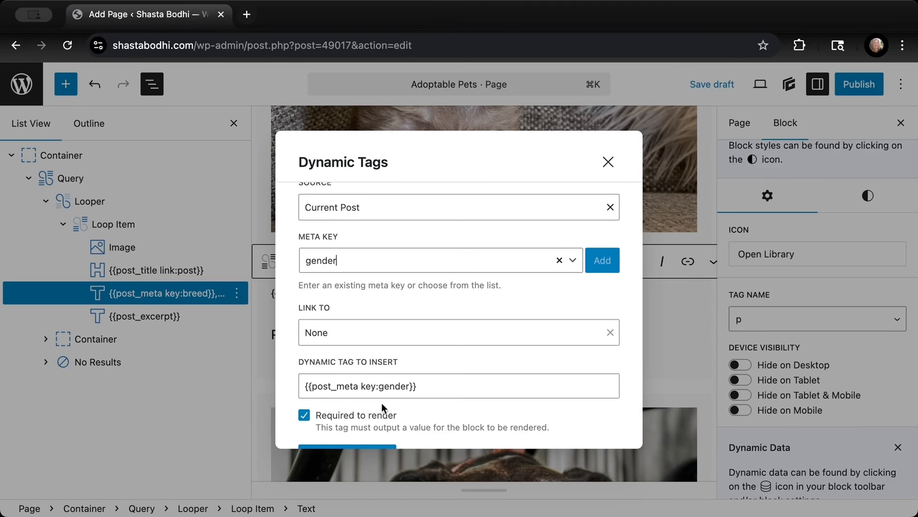
scroll(381, 402, down, 1)
click(353, 415)
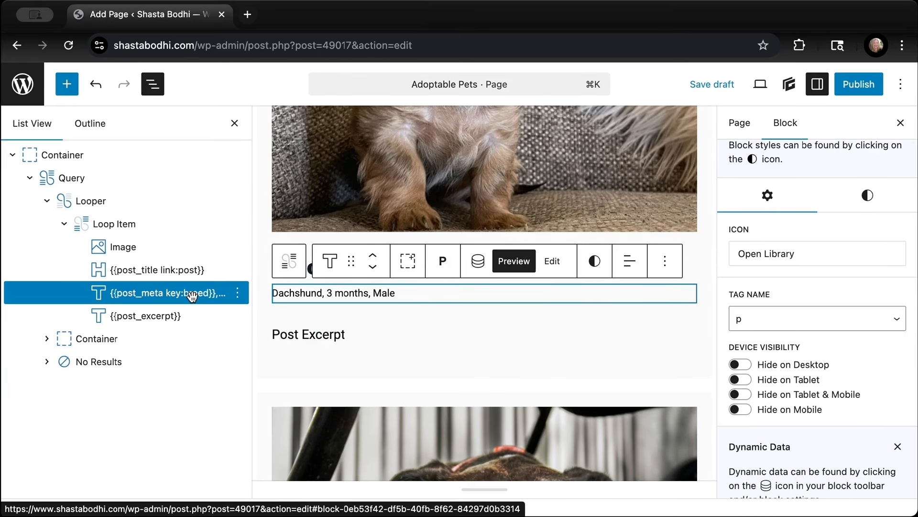
click(551, 260)
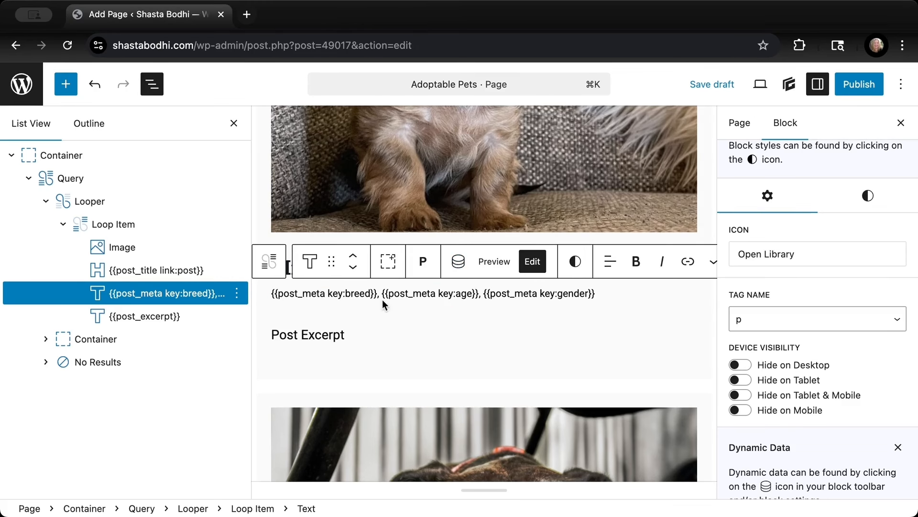
click(490, 269)
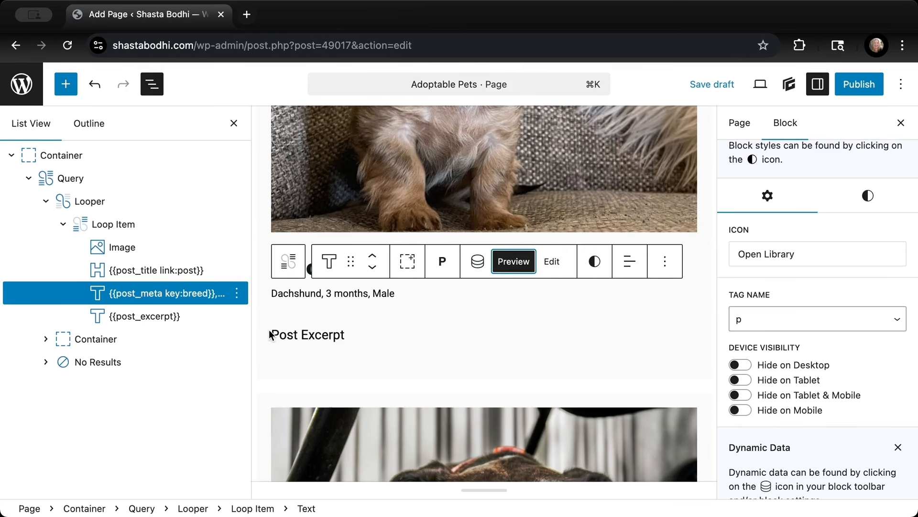
- Remove the post_excerpt dynamic tag from the last text block of the Loop Item
click(150, 322)
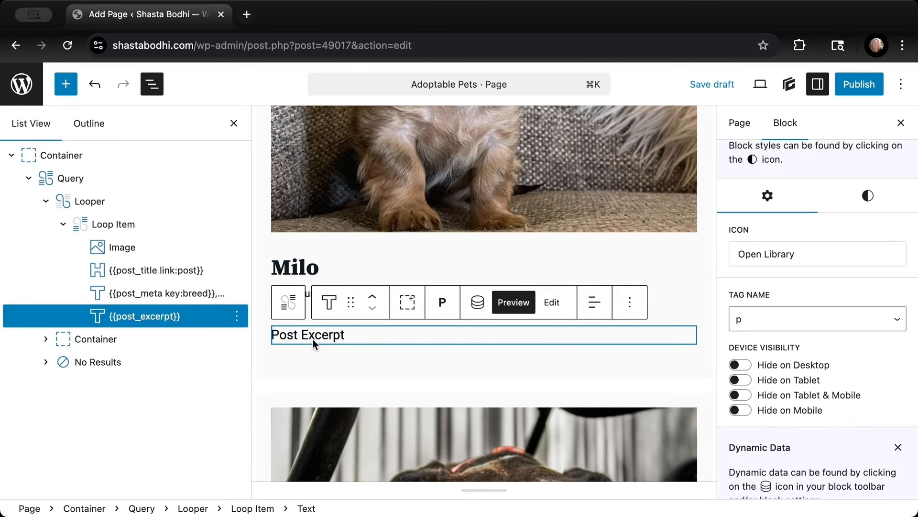
click(478, 302)
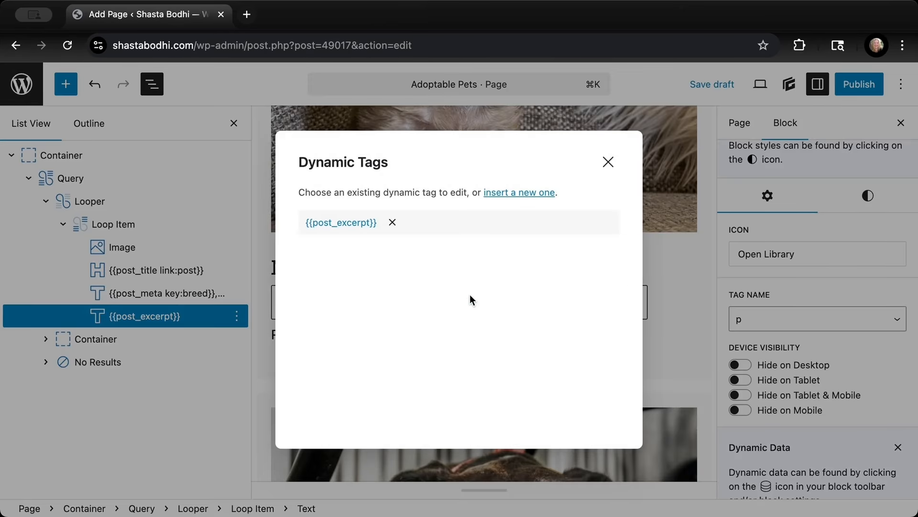
click(392, 223)
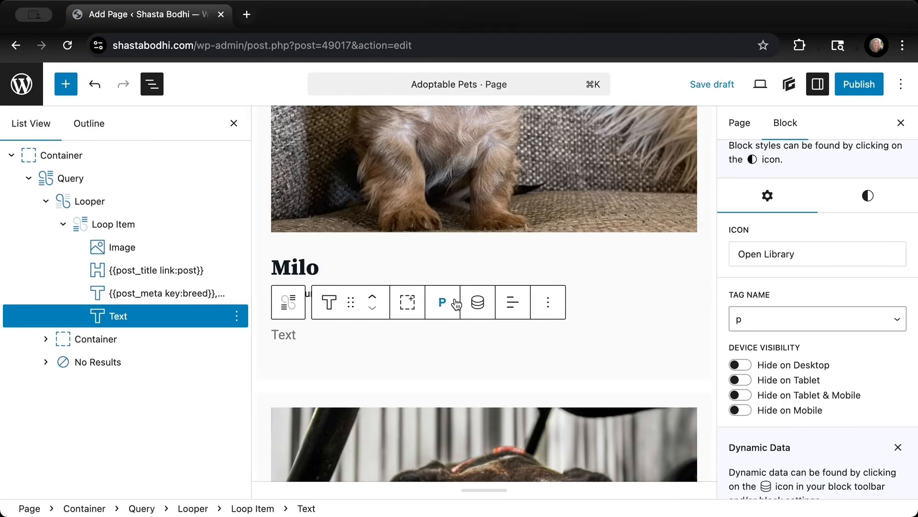
- Insert a Post Meta dynamic tag with the meta key description into the emptied text block below the breed line
click(475, 302)
click(418, 213)
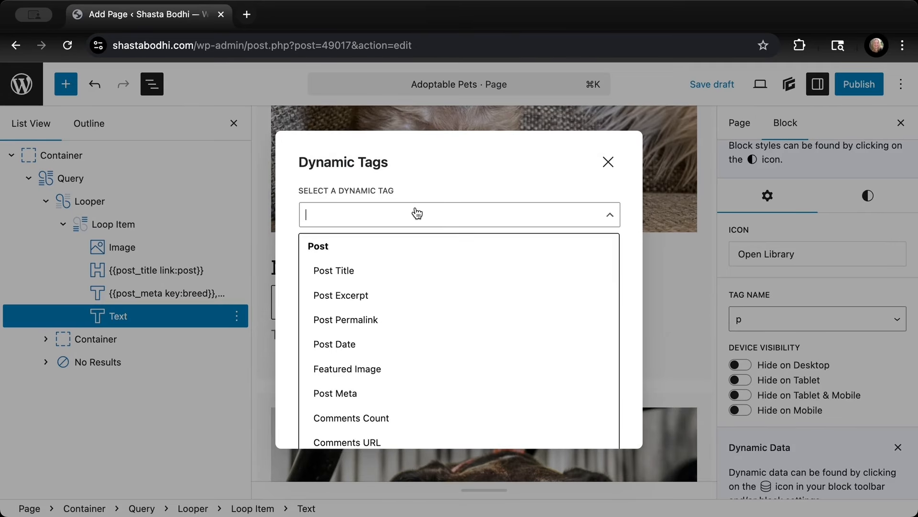
click(373, 388)
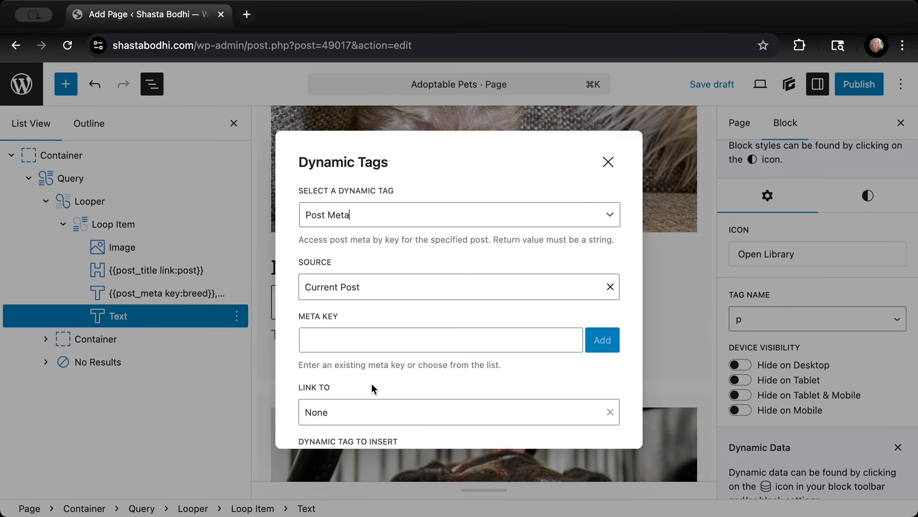
click(364, 342)
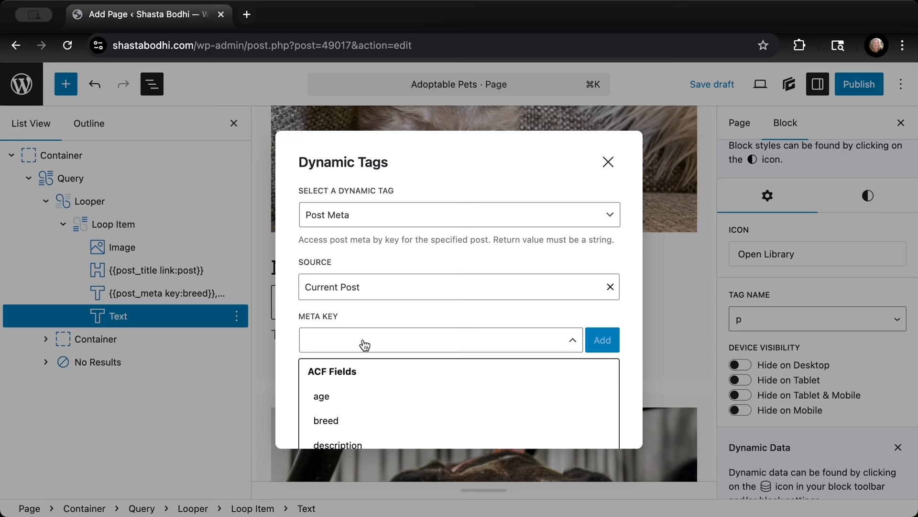
scroll(364, 345, down, 2)
click(357, 389)
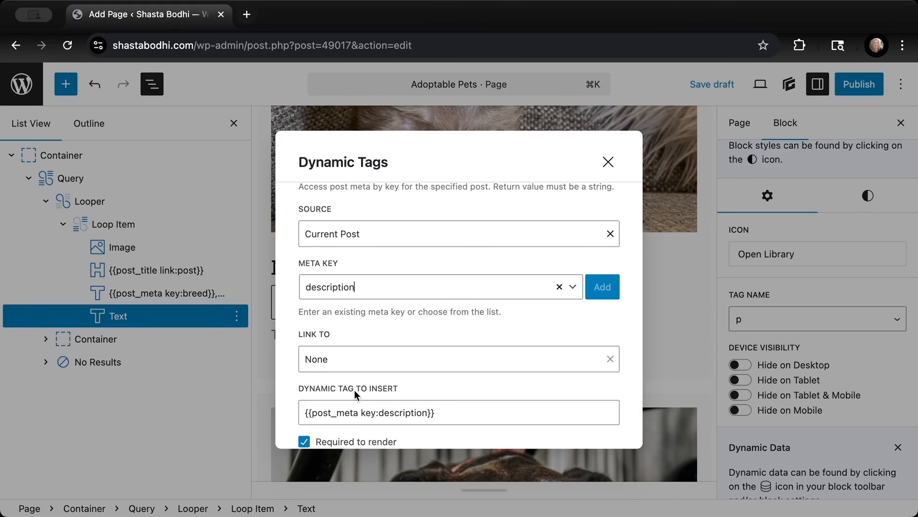
scroll(355, 393, down, 3)
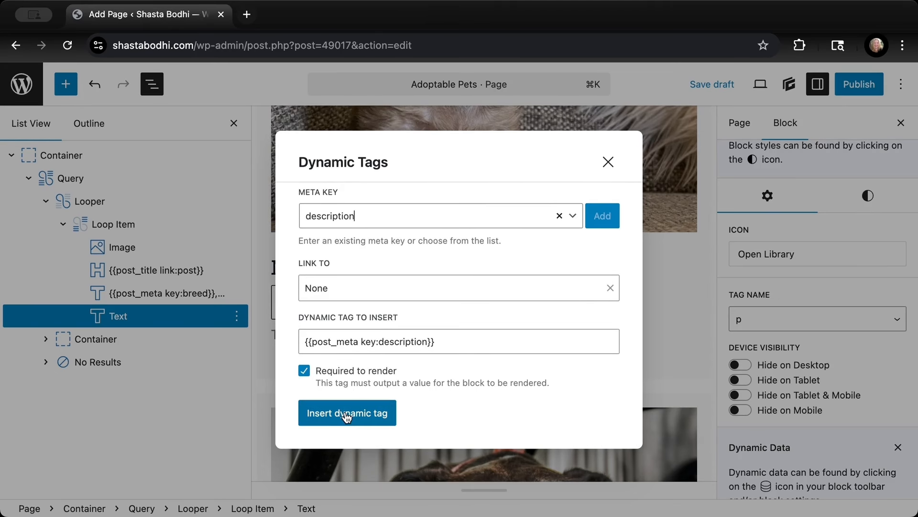
click(348, 414)
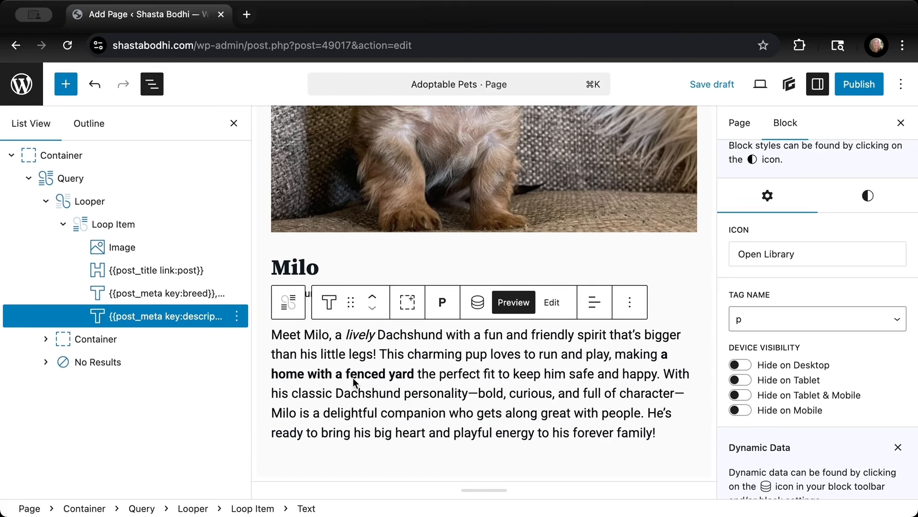
scroll(371, 383, down, 6)
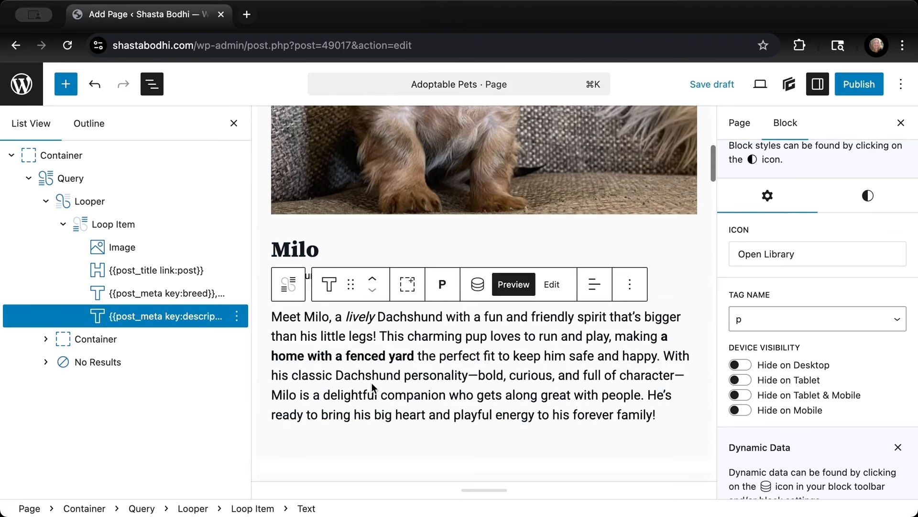
- Add an empty block after the description text block in the Loop Item
scroll(371, 383, down, 6)
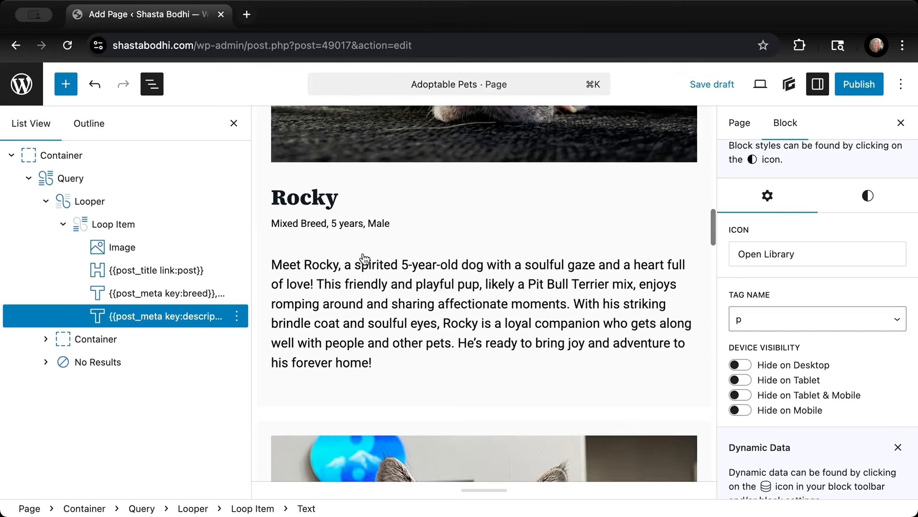
scroll(346, 302, up, 3)
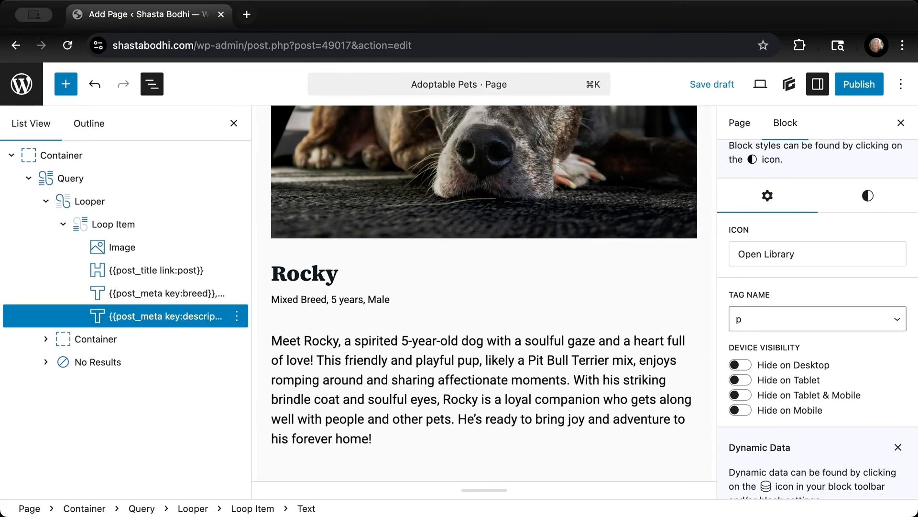
scroll(478, 293, up, 10)
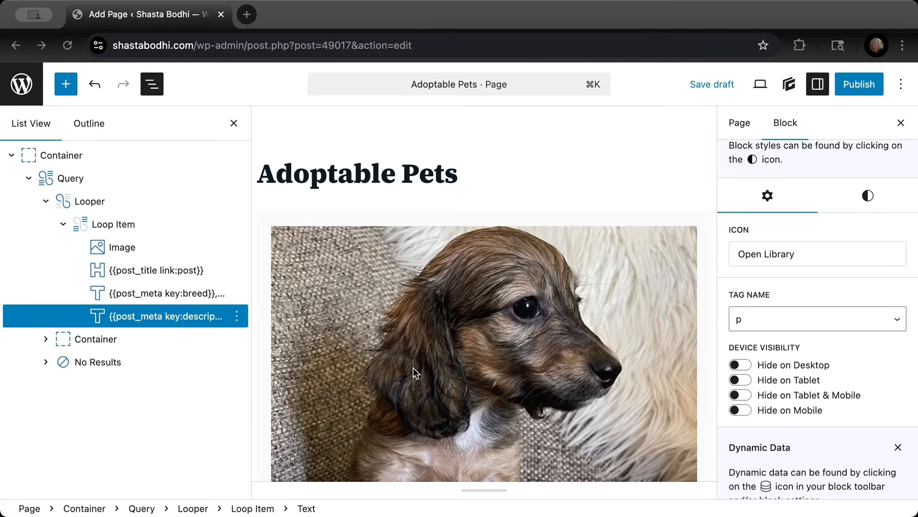
scroll(413, 367, down, 8)
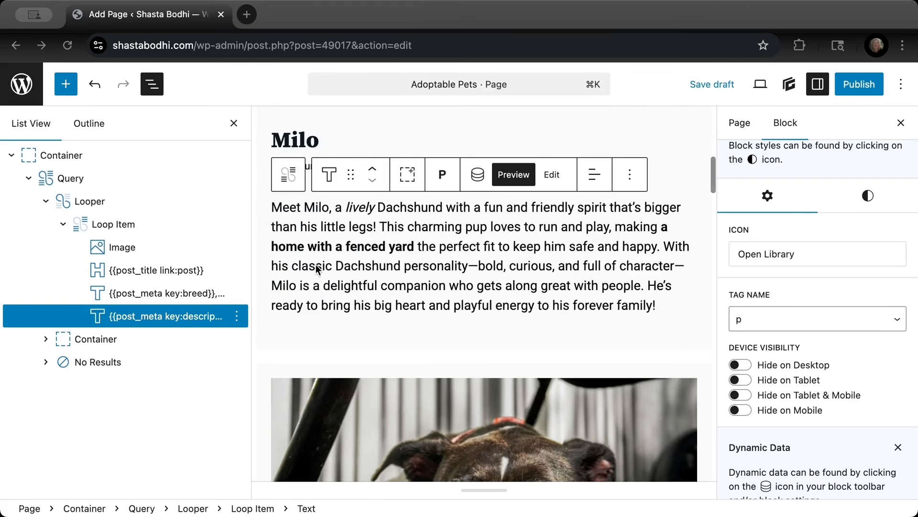
click(237, 318)
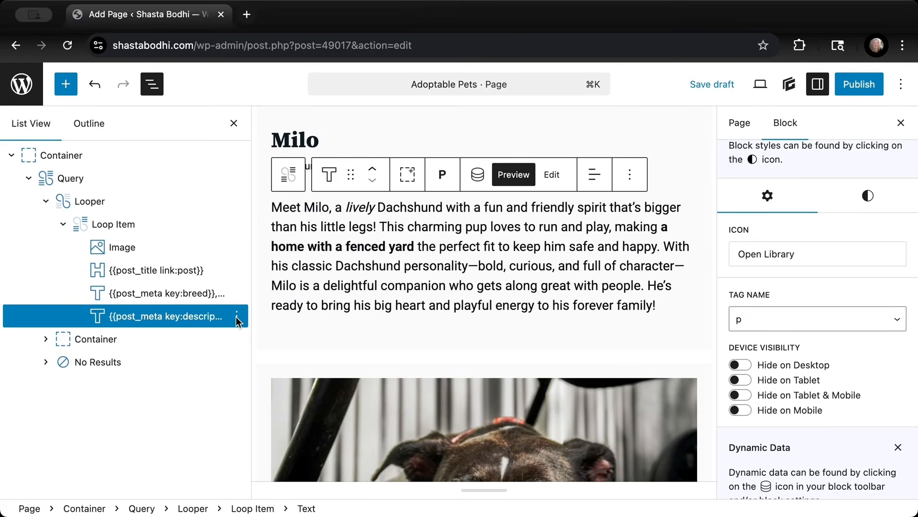
click(237, 318)
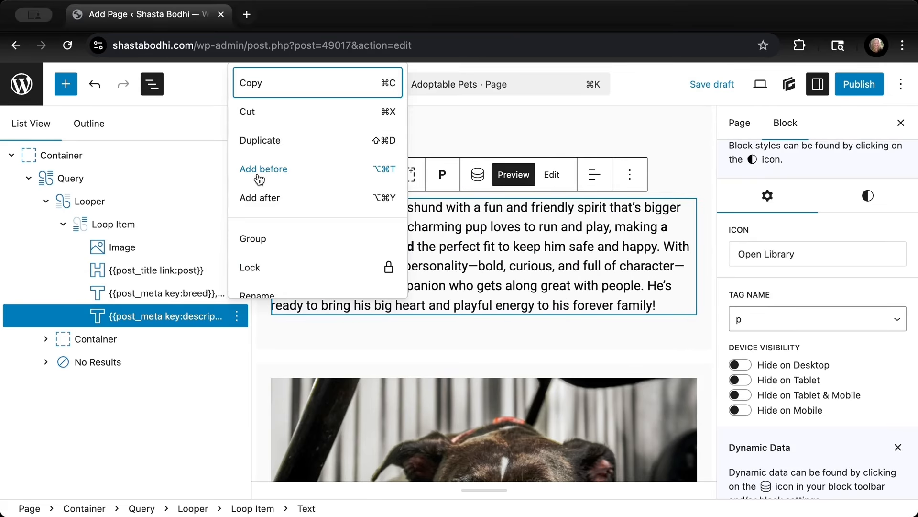
click(260, 197)
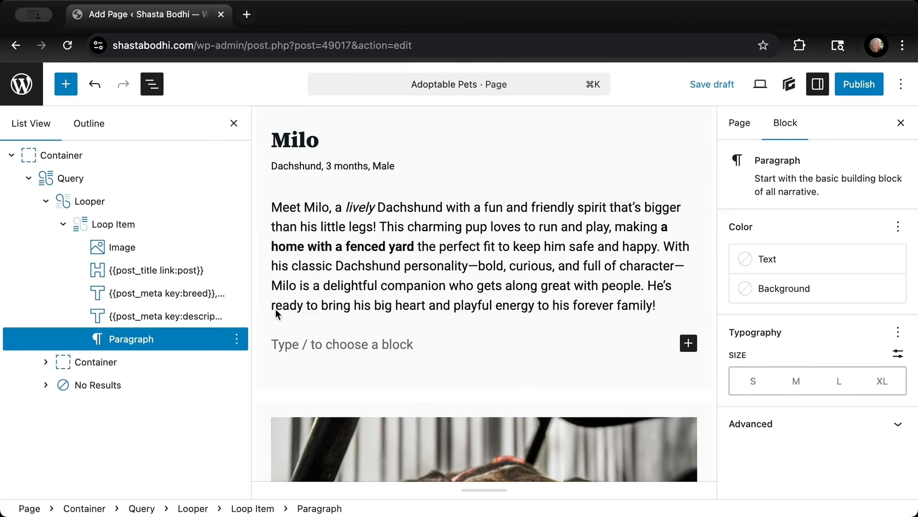
- Turn the new empty block into a Text block and enter "Status:" in it
text(St)
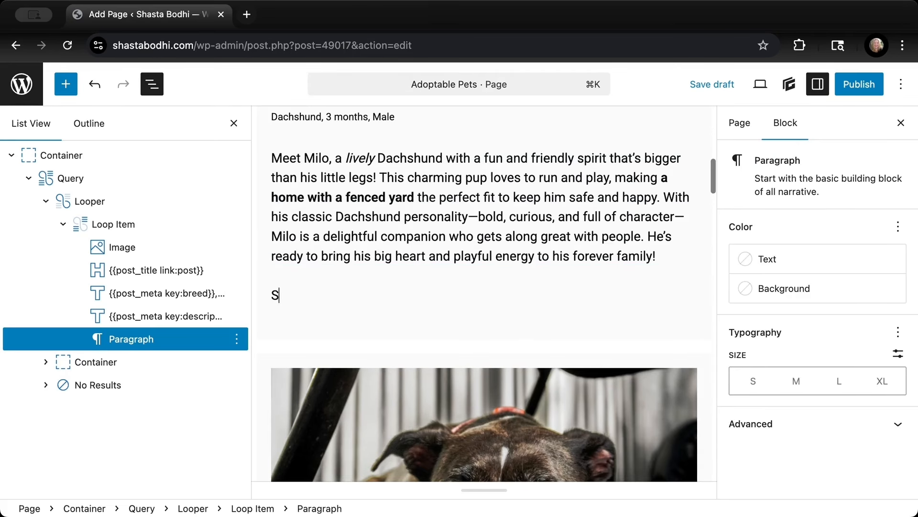
key(BackSpace)
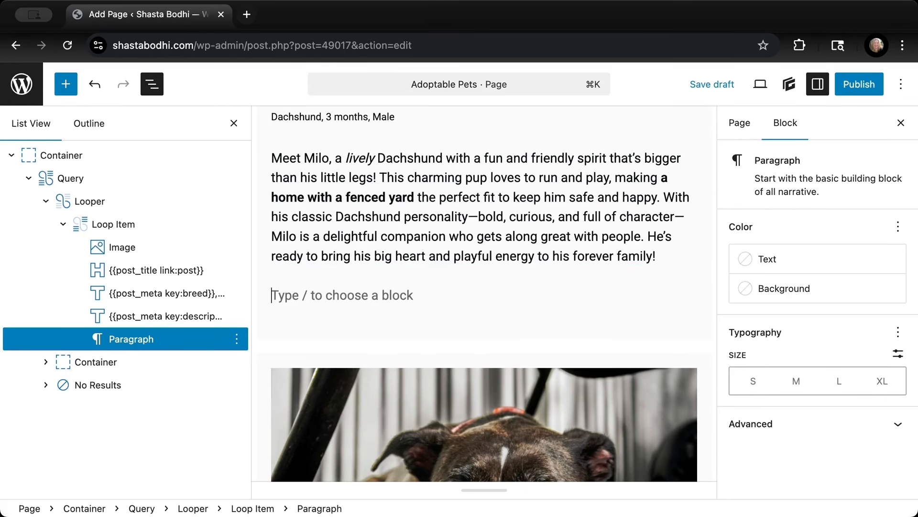
text(/)
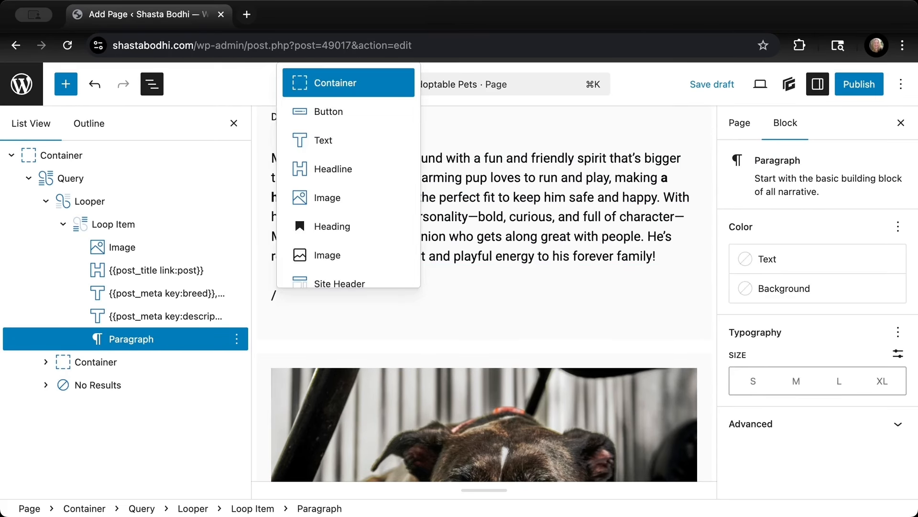
text(tes)
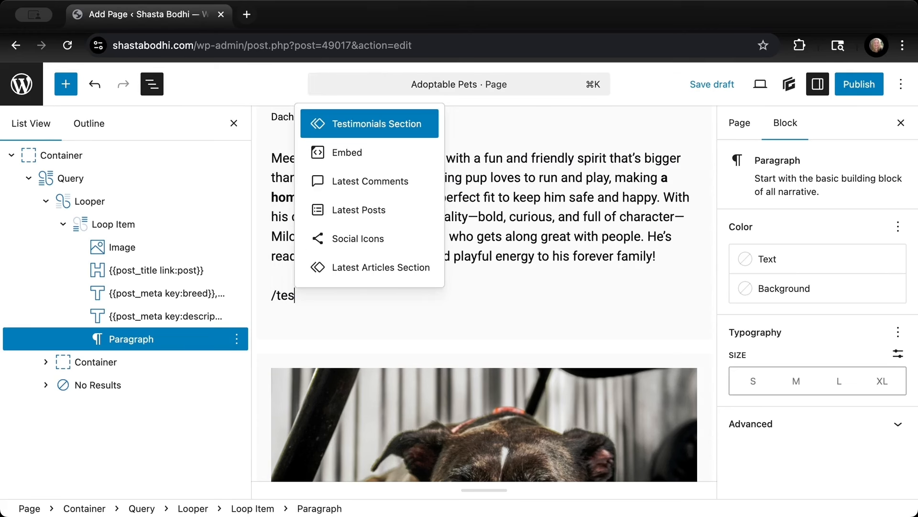
key(BackSpace)
text(xt)
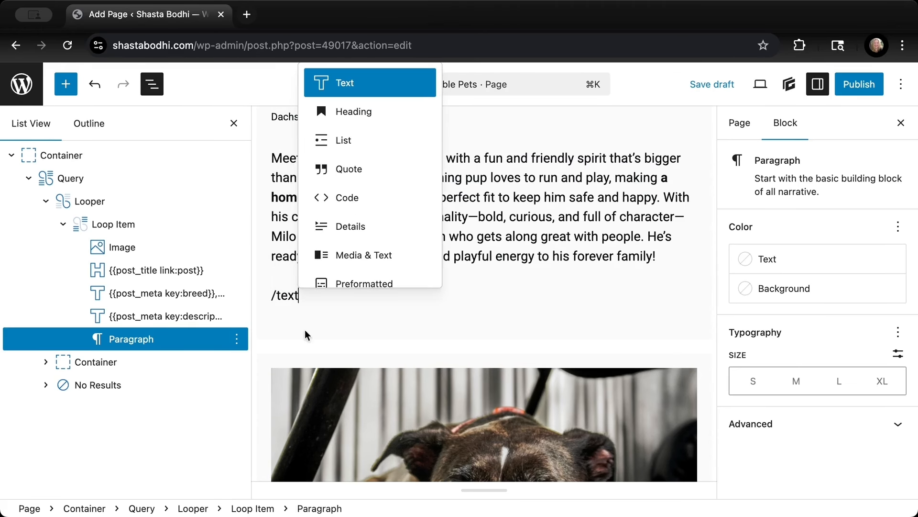
click(361, 86)
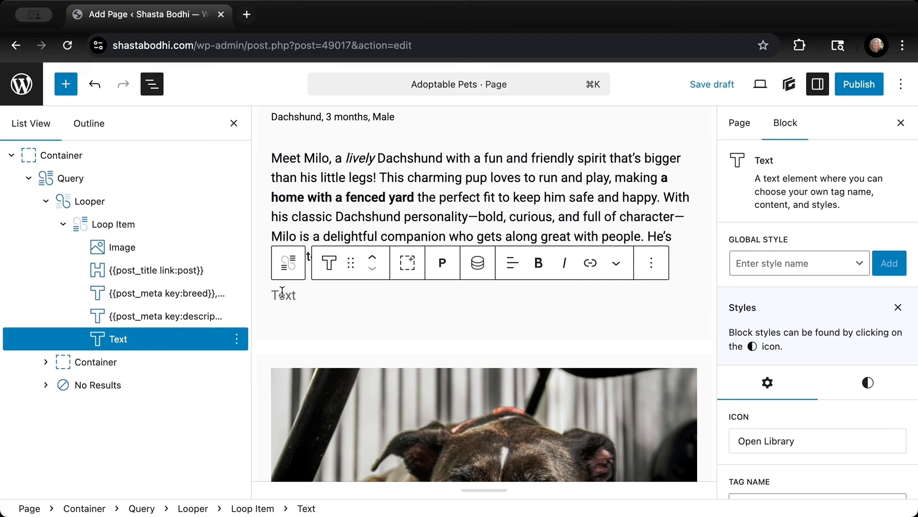
text(Statu)
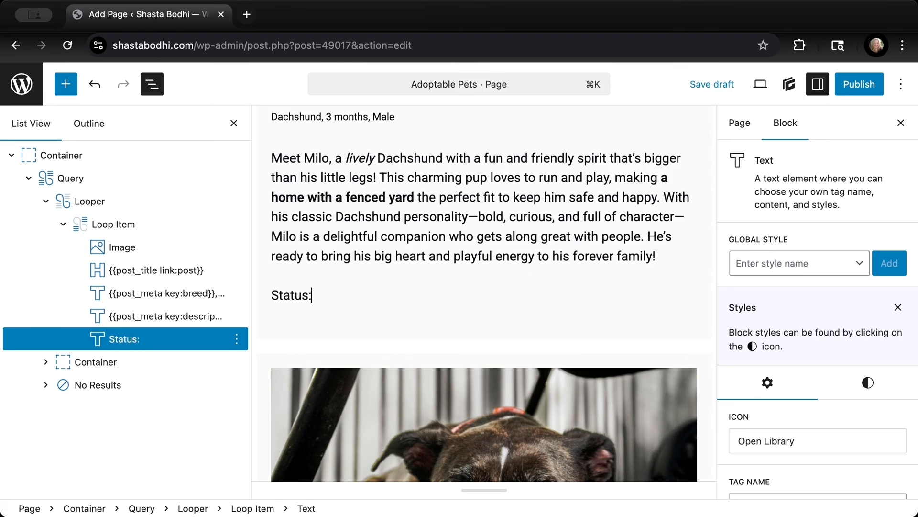
text(s:)
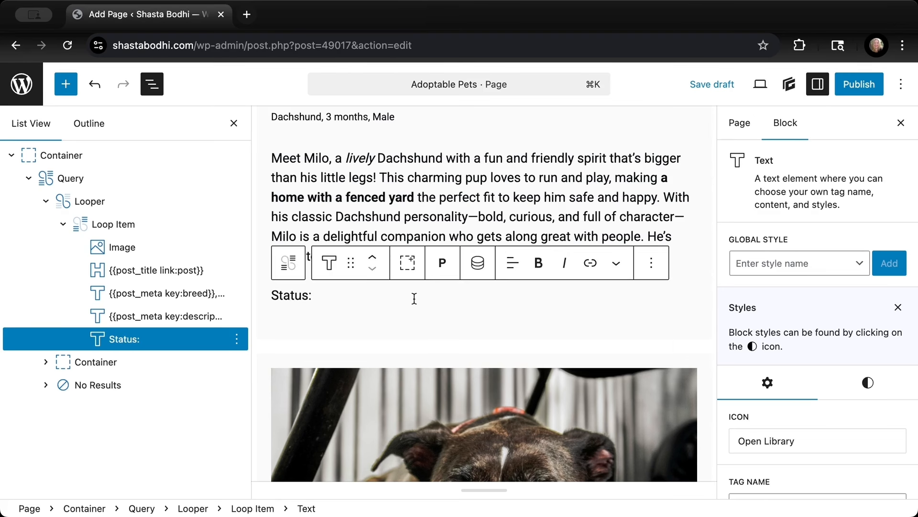
- Insert a Post Meta dynamic tag with the meta key status after the "Status:" label
click(477, 262)
click(453, 214)
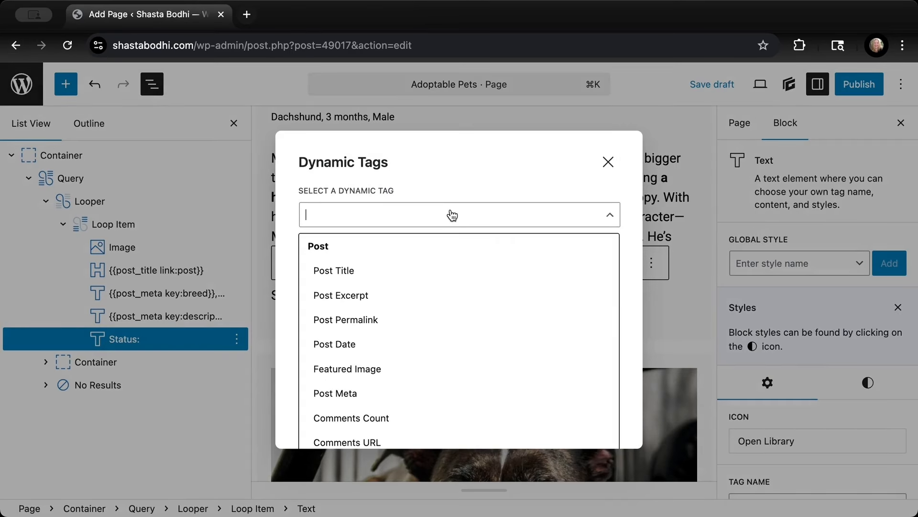
click(408, 385)
click(384, 342)
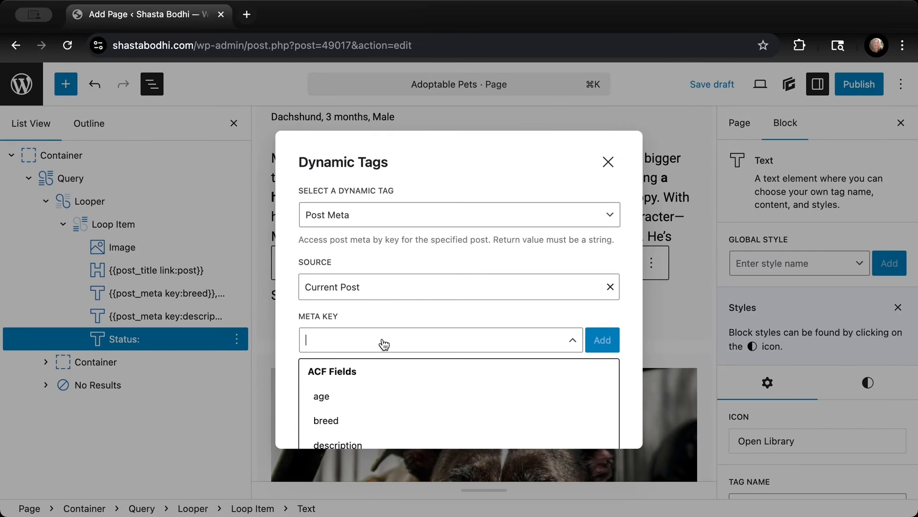
scroll(383, 406, down, 3)
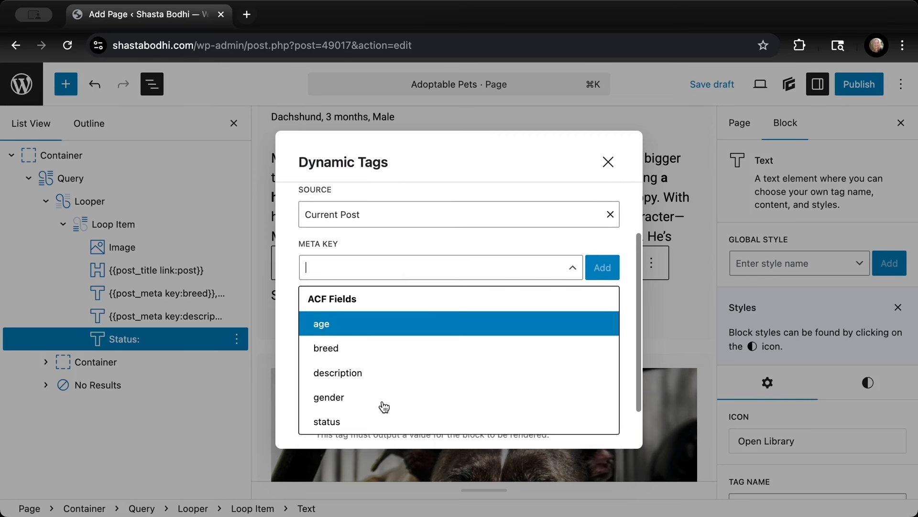
click(377, 412)
scroll(372, 406, down, 2)
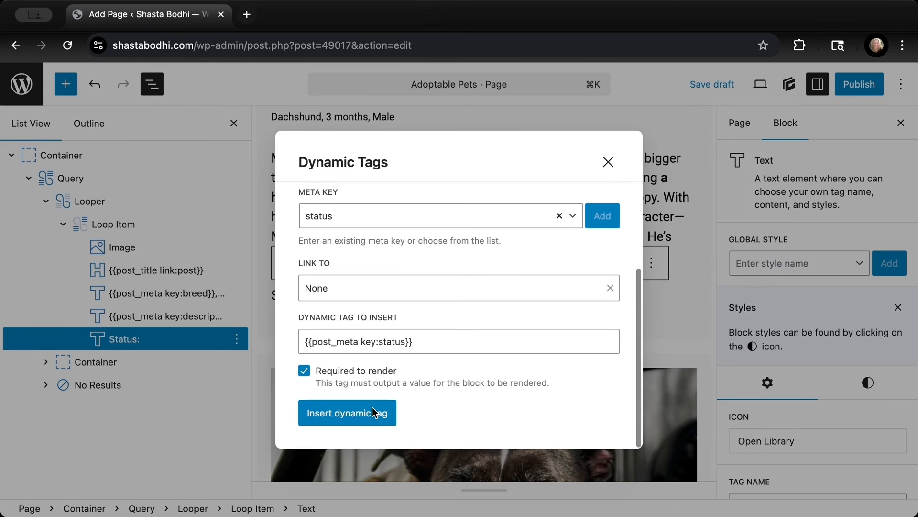
click(360, 415)
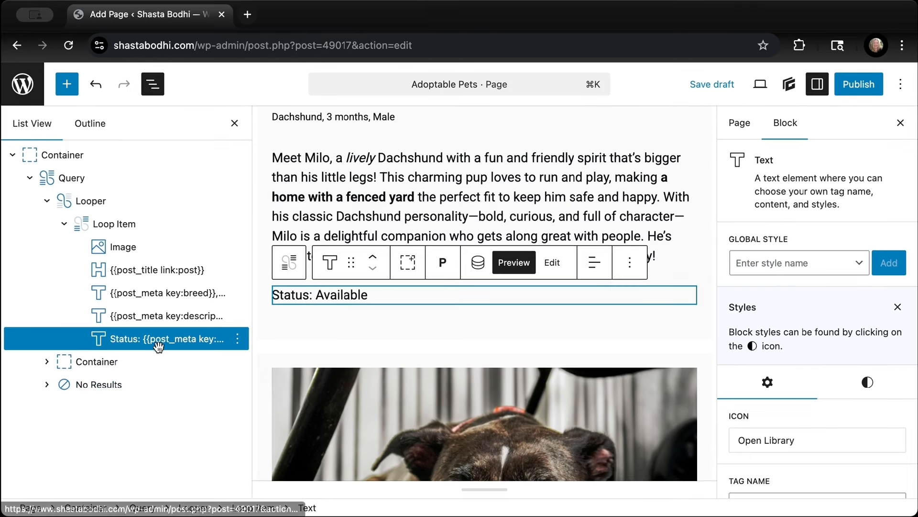
- Set the status line's text color to the teal palette color var(--accent-2)
click(857, 380)
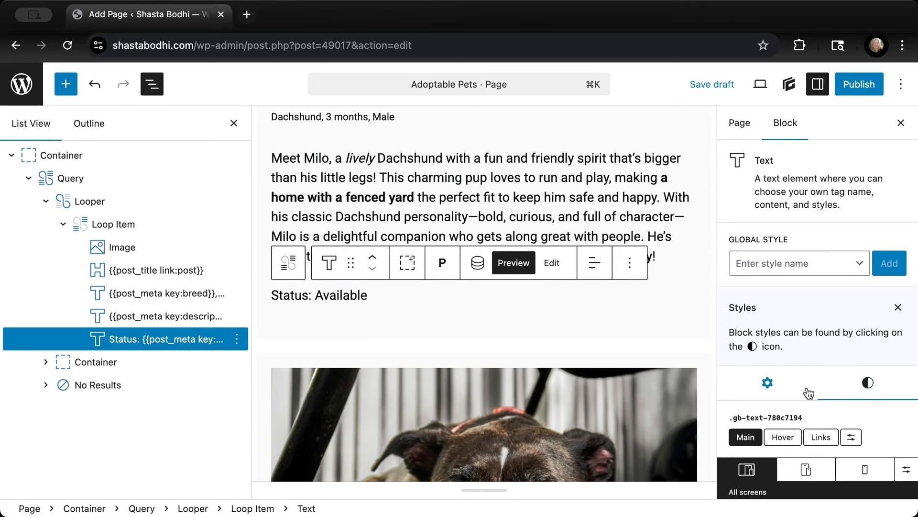
scroll(809, 391, down, 3)
scroll(809, 393, down, 5)
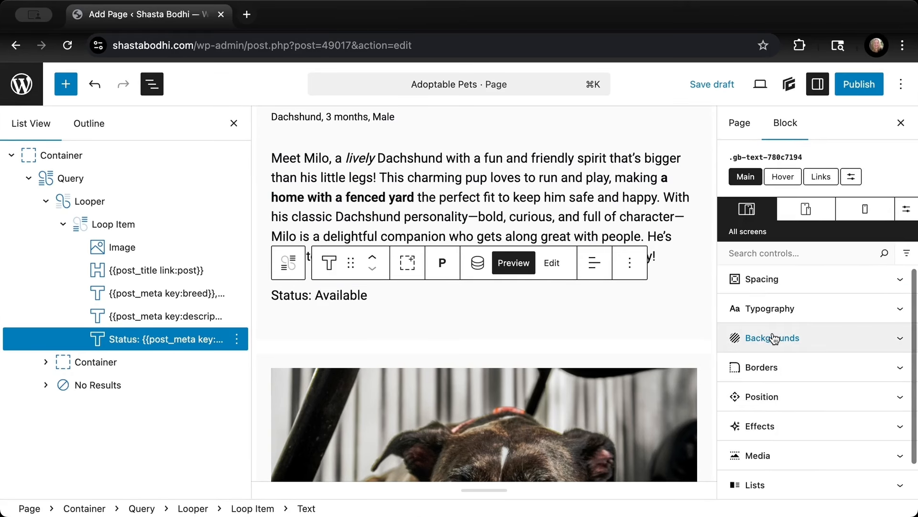
click(771, 309)
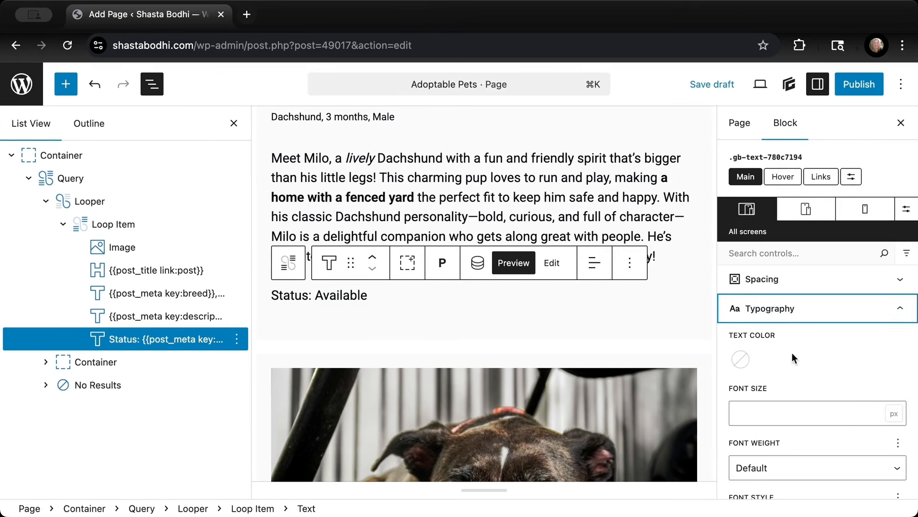
click(738, 363)
click(710, 318)
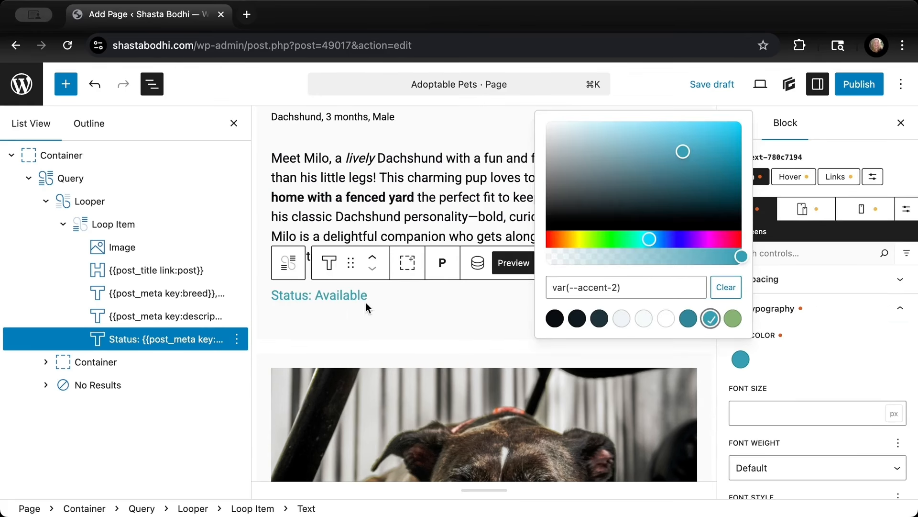
click(377, 294)
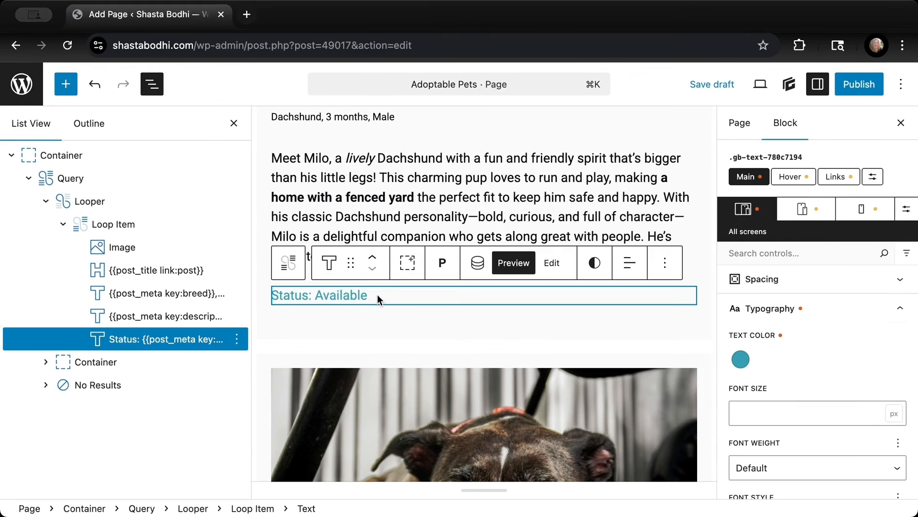
- Add a Button block after the status line in the Loop Item
click(665, 268)
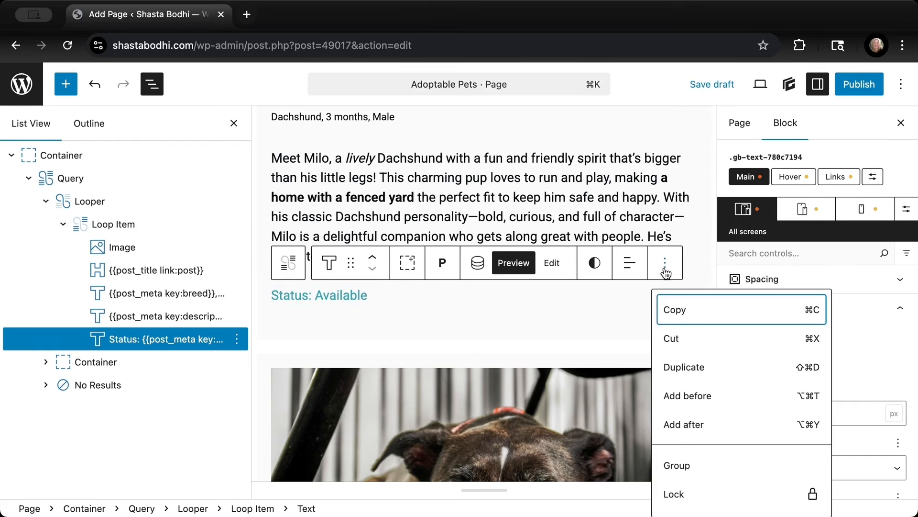
click(679, 425)
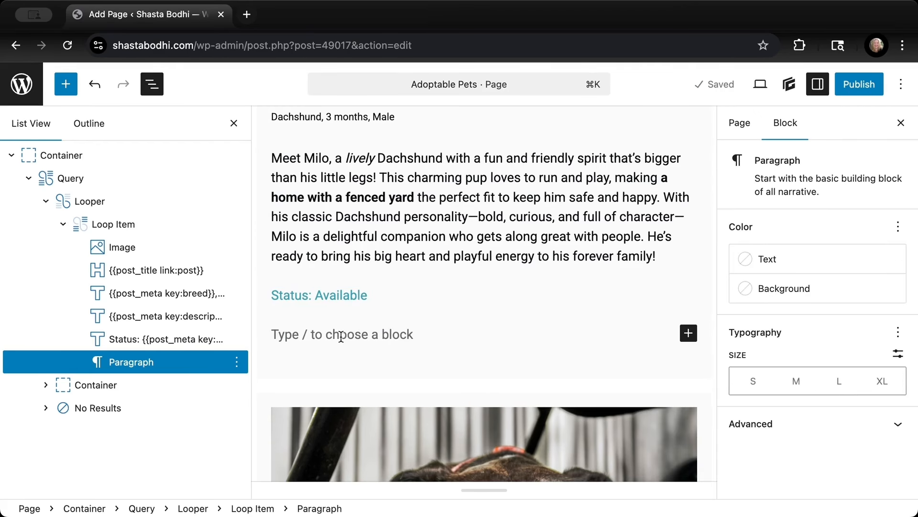
text(/)
key(Down)
key(Down)
key(Return)
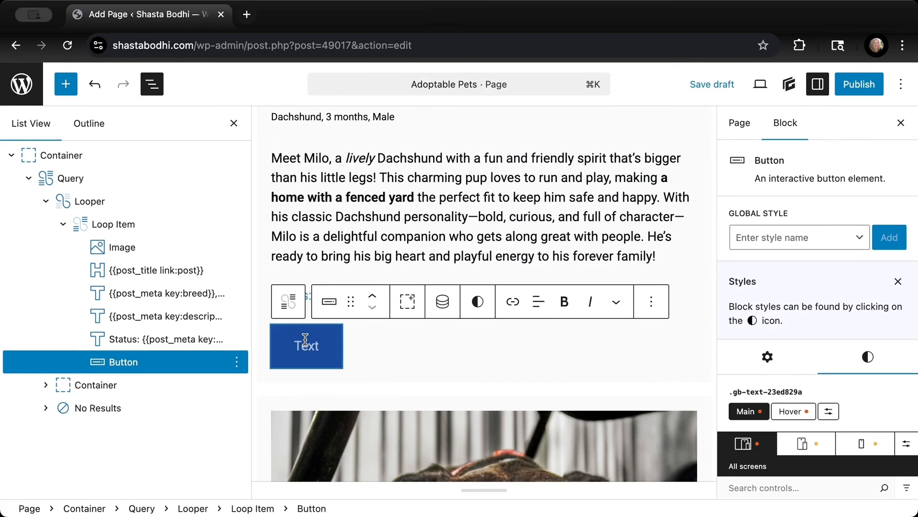
- Insert a Post Title dynamic tag as the new button's text and switch the button to edit mode
click(443, 301)
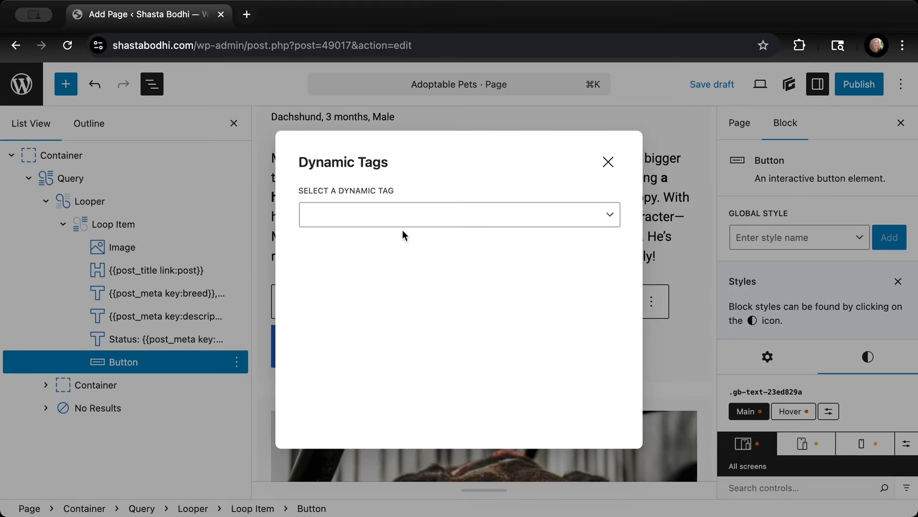
click(396, 219)
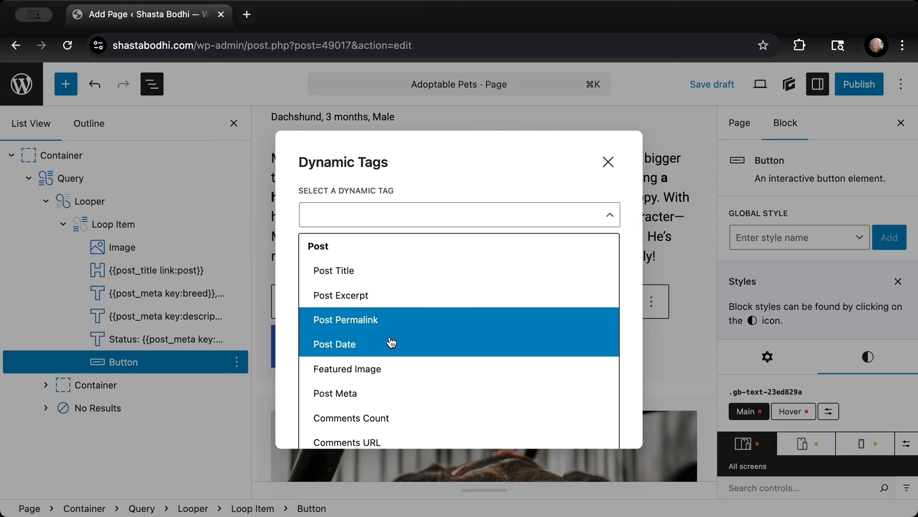
click(386, 391)
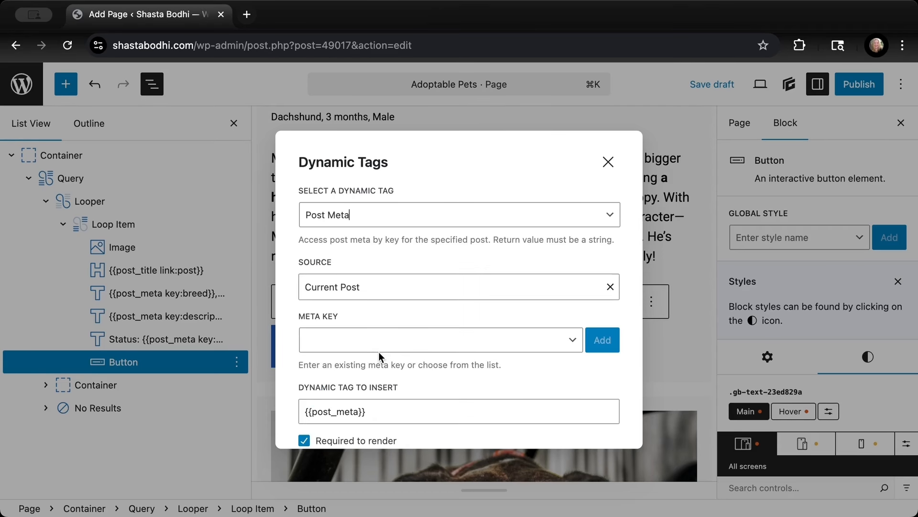
click(388, 221)
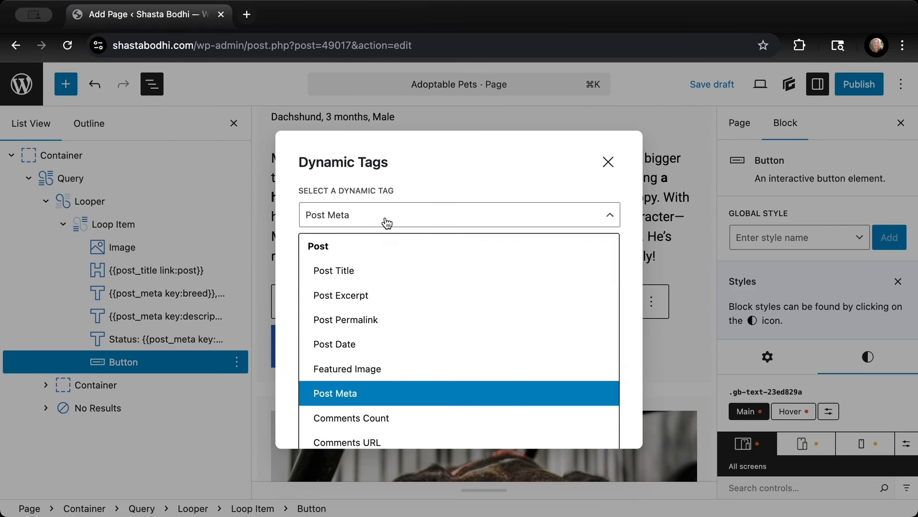
click(375, 269)
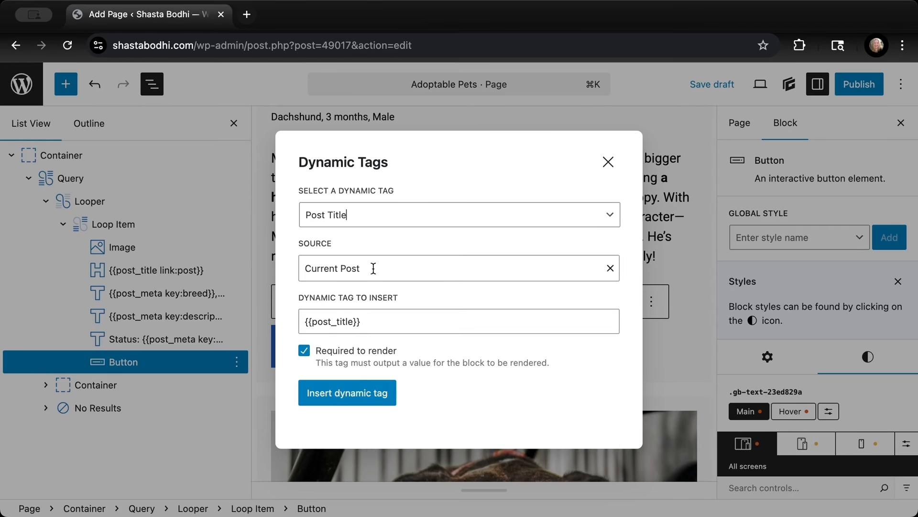
click(353, 392)
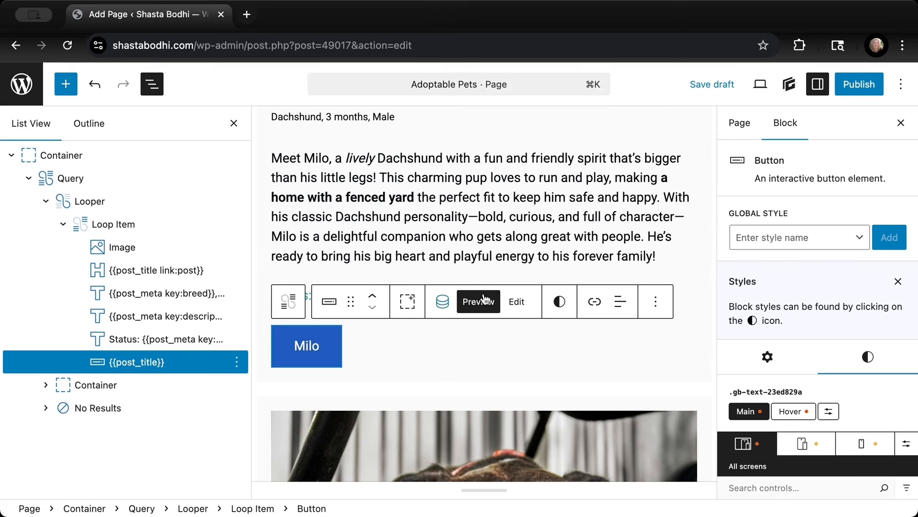
click(516, 302)
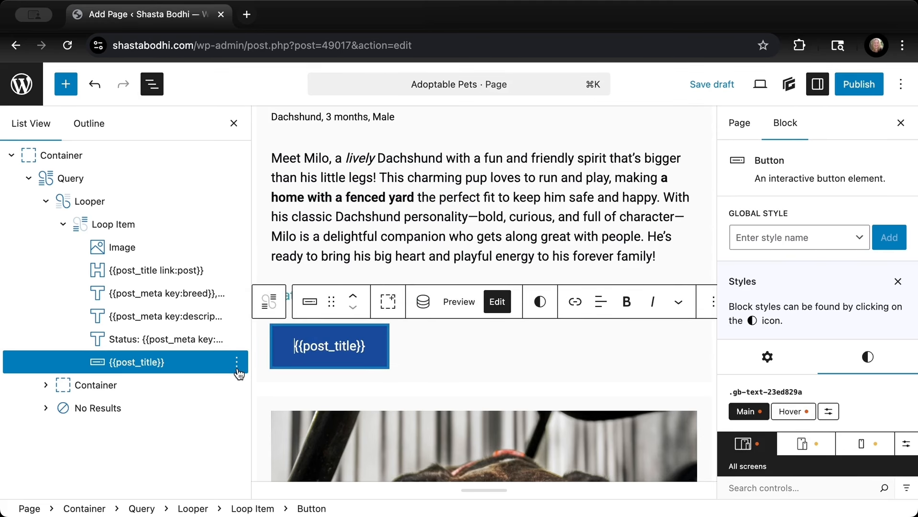
- Put "Meet" before the post title tag in the button text and preview the button for the pets in the loop
text(Meet)
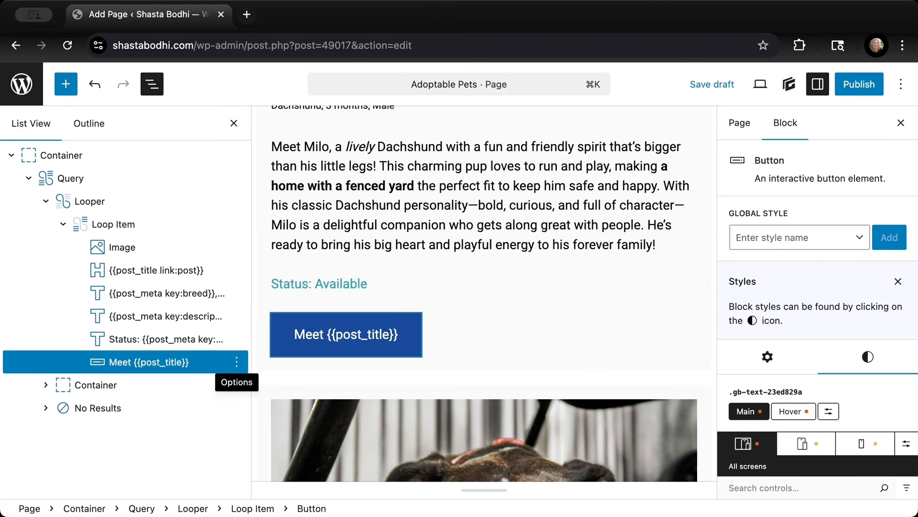
click(461, 293)
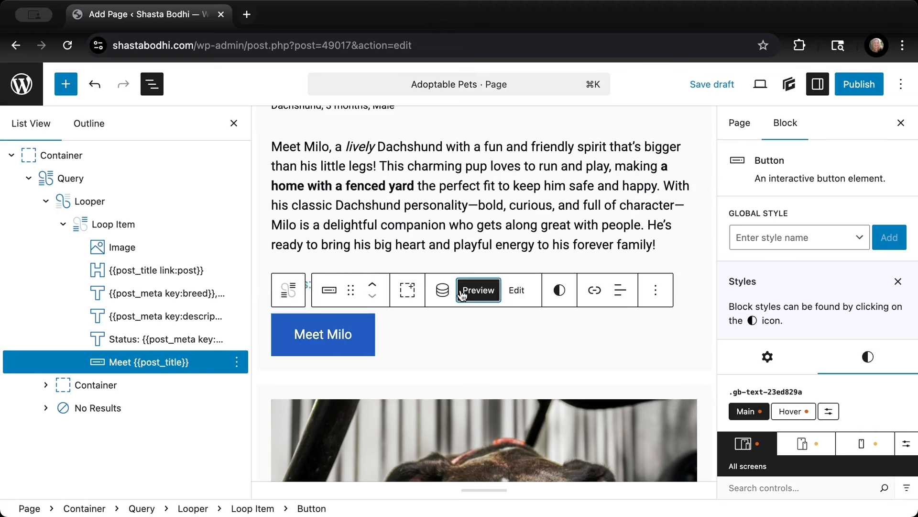
scroll(443, 317, down, 10)
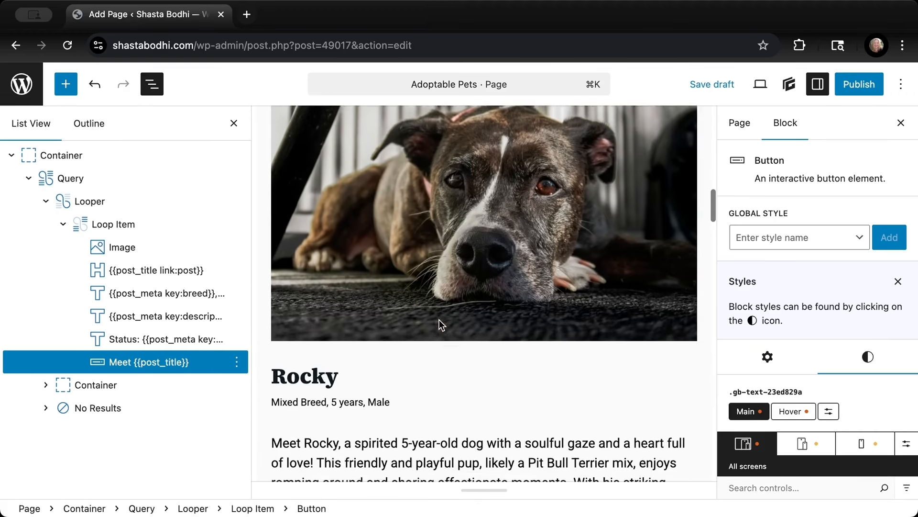
scroll(441, 327, down, 10)
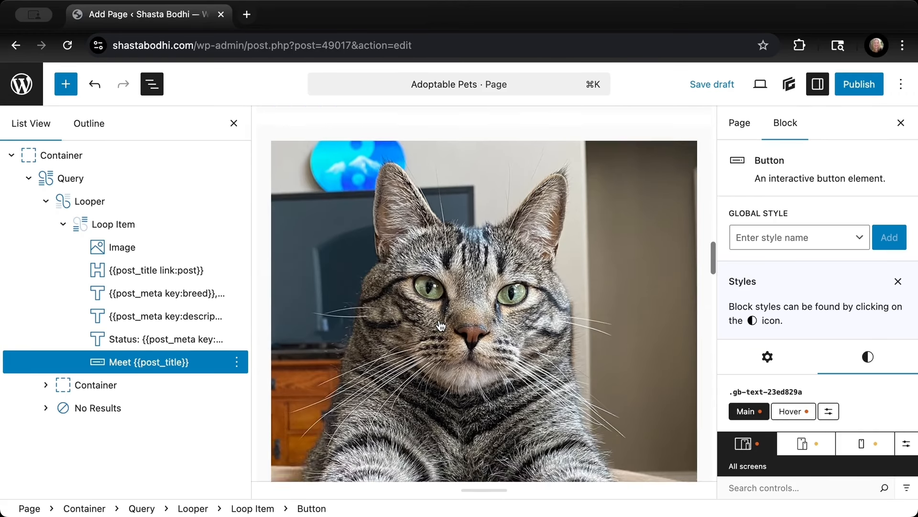
scroll(441, 325, down, 6)
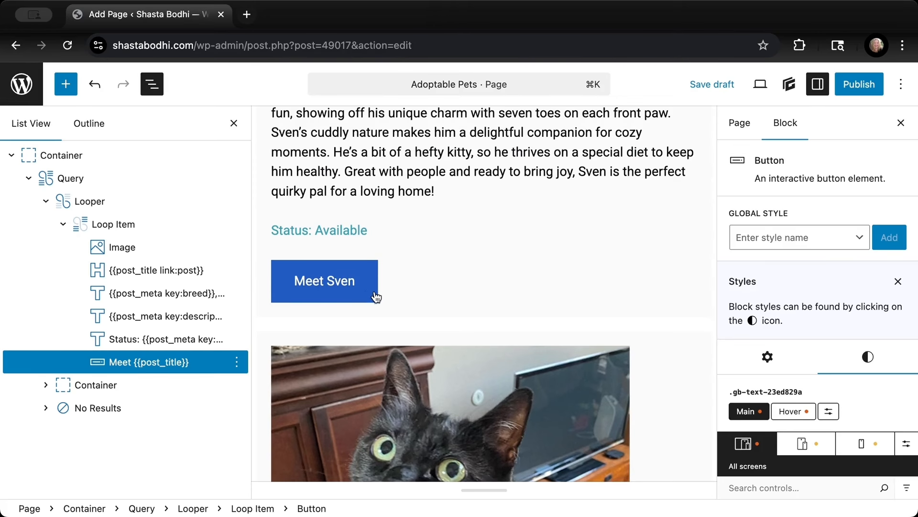
- Look at the link options of the Meet button and switch the button back to preview mode
click(322, 282)
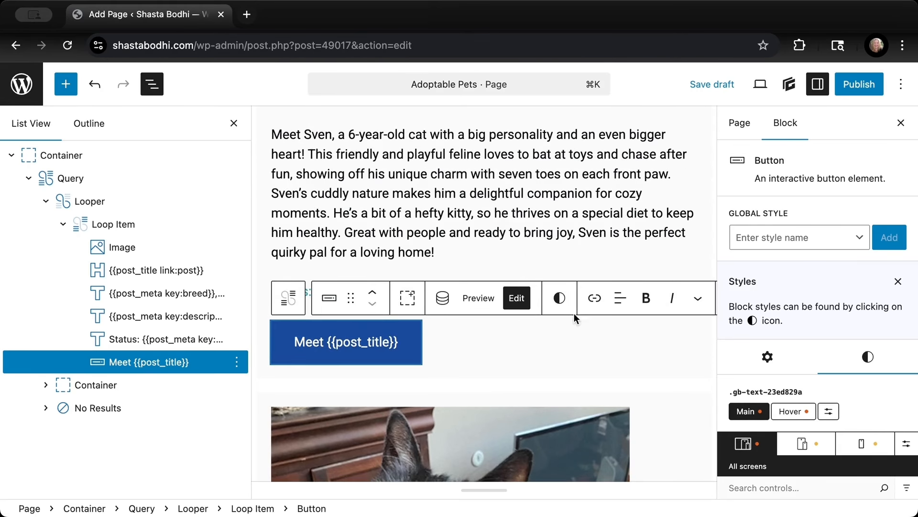
click(594, 297)
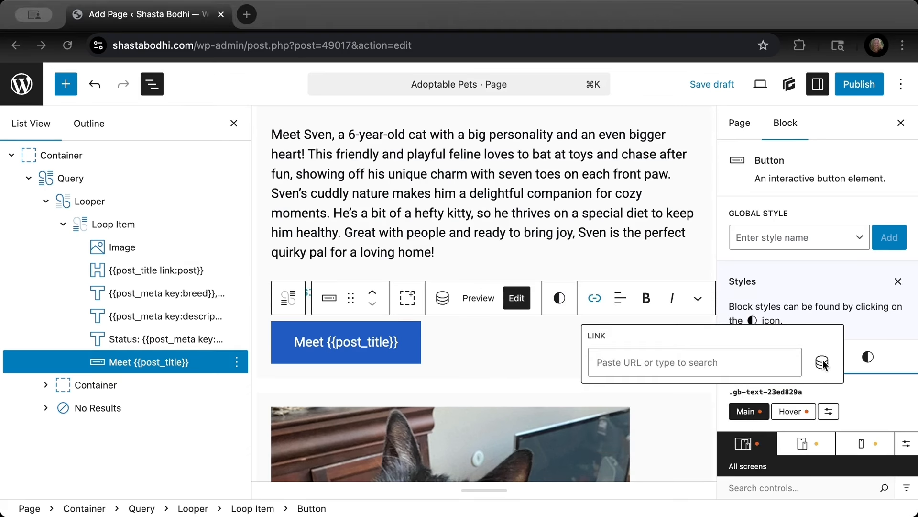
click(473, 299)
click(474, 300)
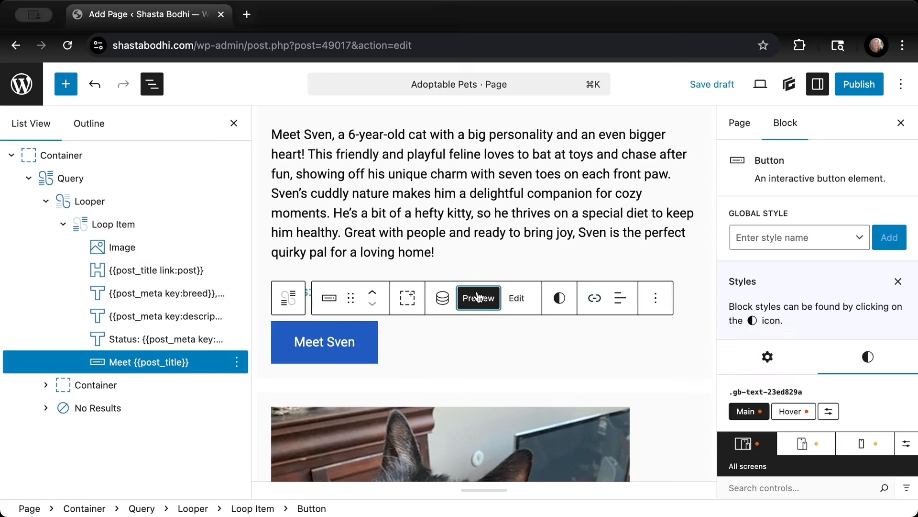
- Publish the Adoptable Pets page and open it on the live site
click(860, 85)
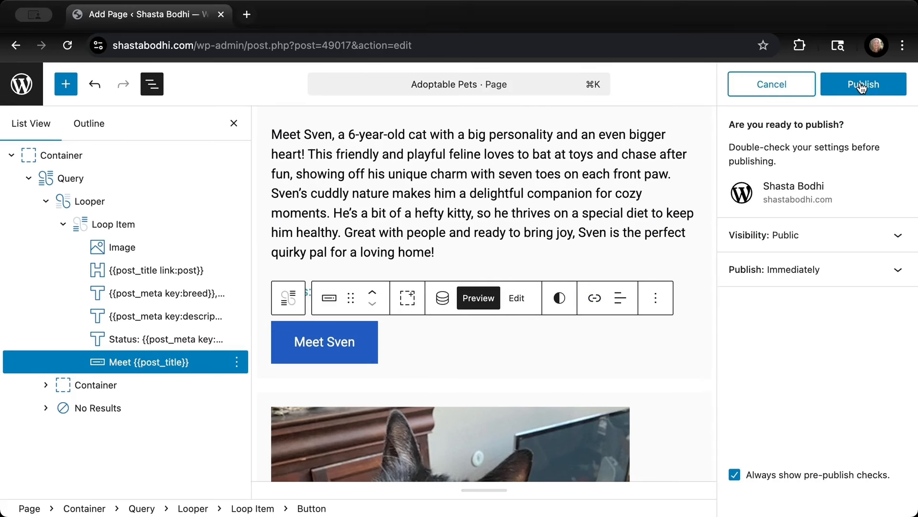
click(861, 86)
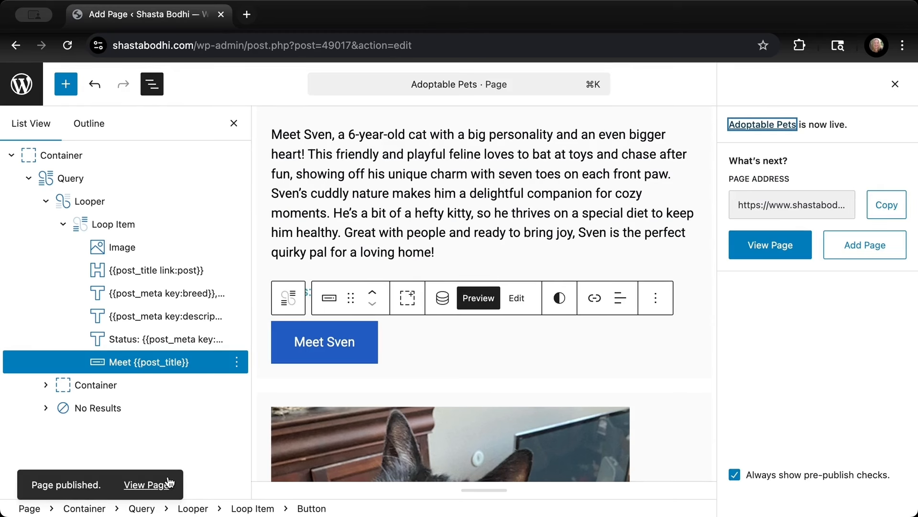
click(151, 484)
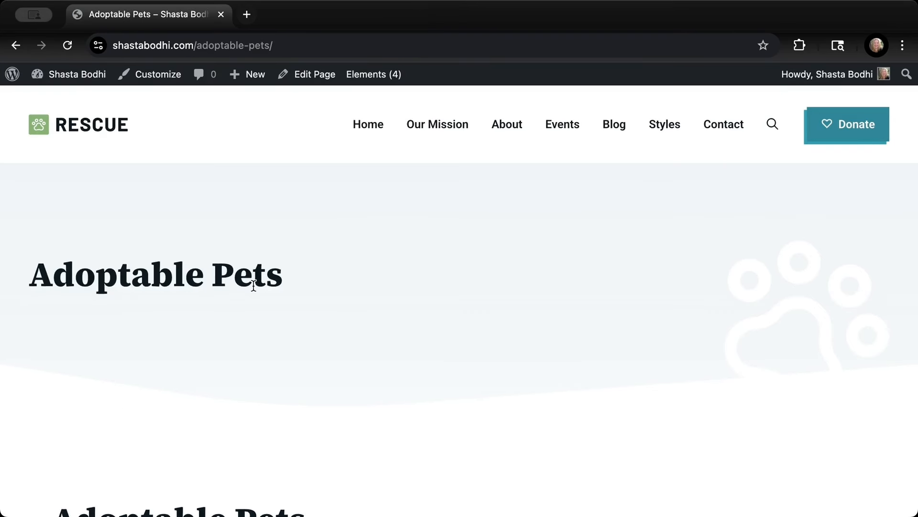
- Examine the published page's title area and every pet card from the page heading down to the last card
scroll(254, 285, down, 3)
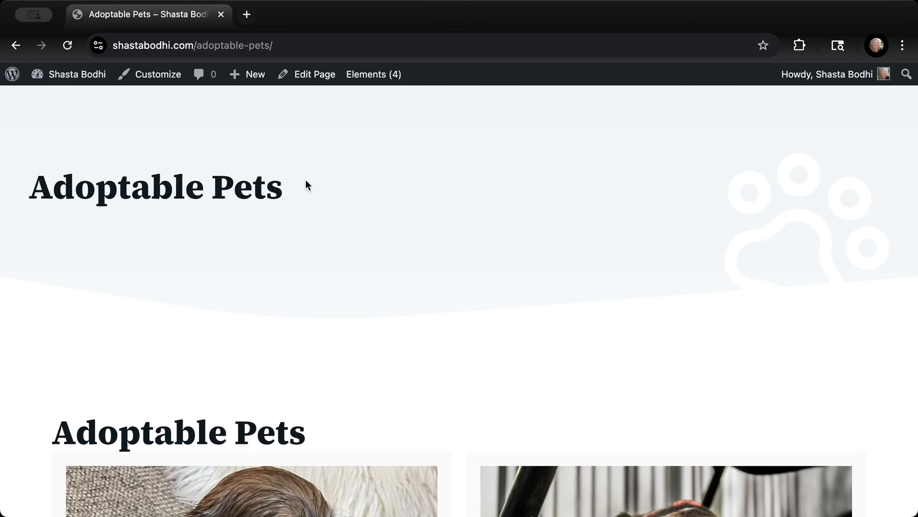
mouse_move(358, 76)
scroll(259, 209, down, 3)
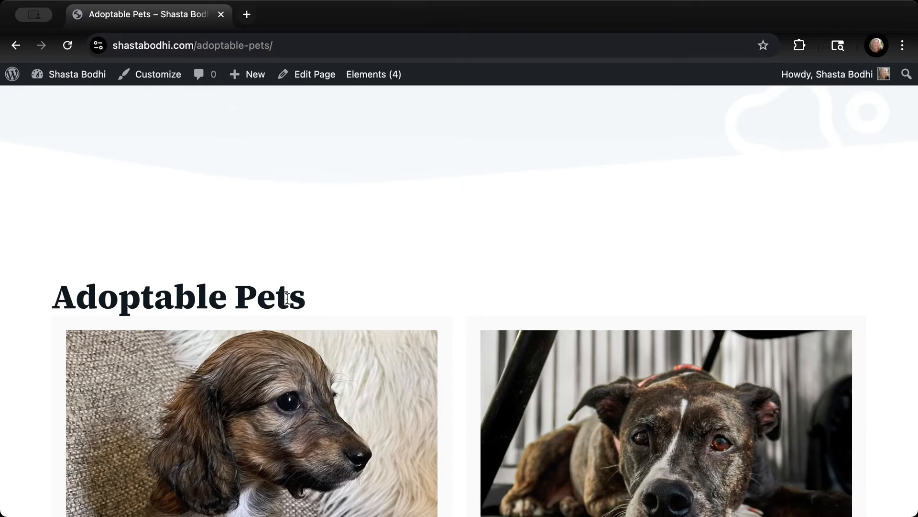
scroll(287, 298, down, 14)
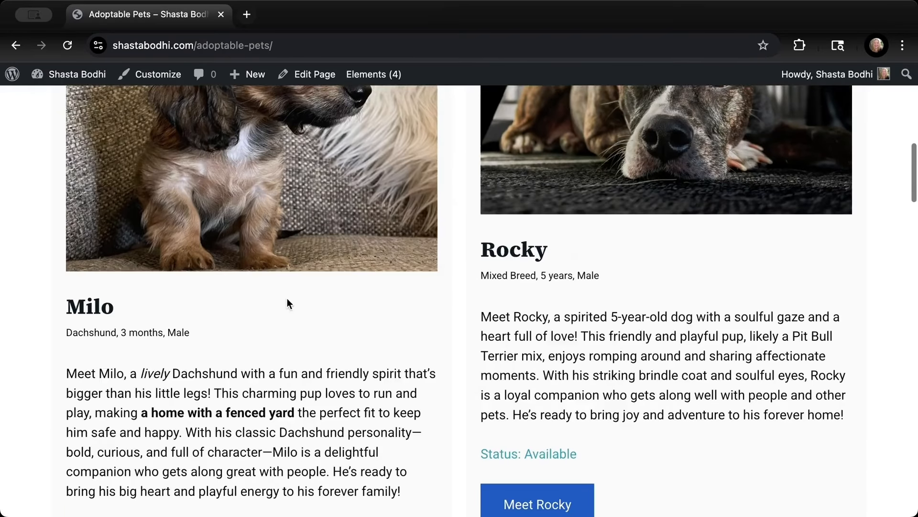
scroll(287, 298, down, 15)
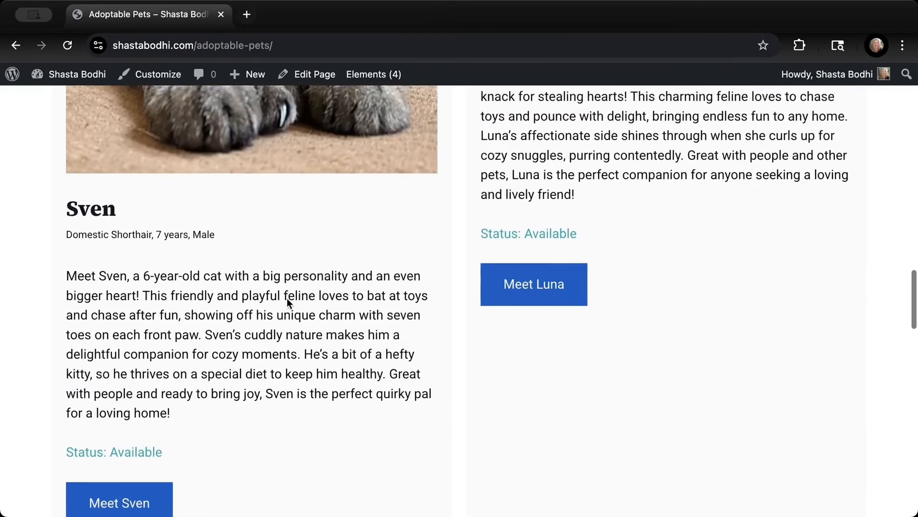
scroll(288, 301, down, 15)
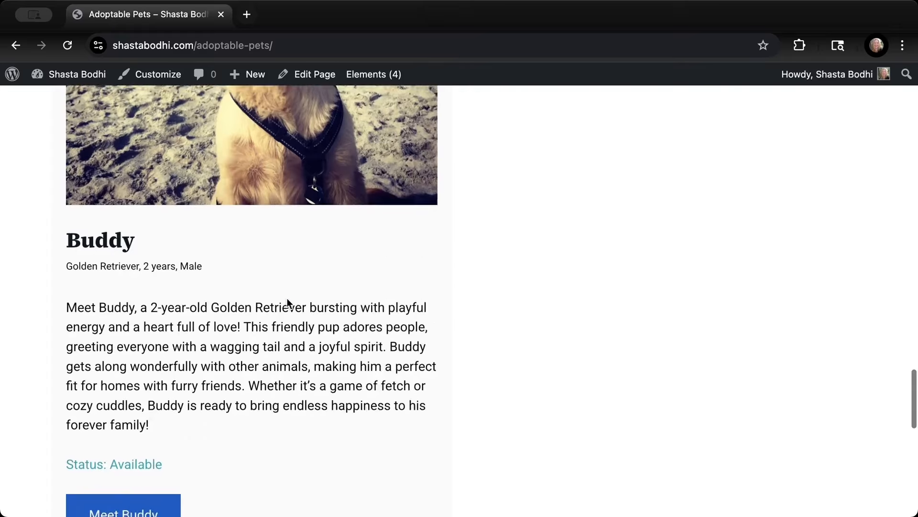
scroll(287, 298, up, 18)
scroll(287, 299, up, 20)
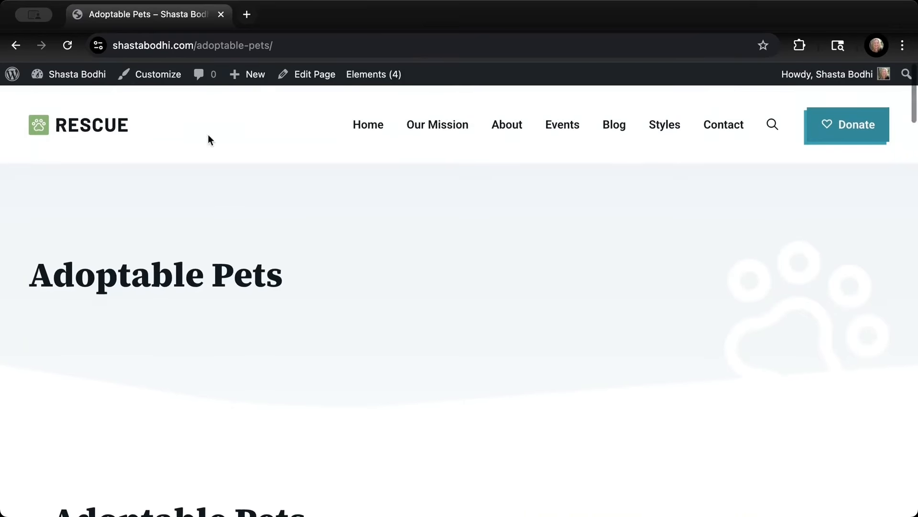
- Disable the Content Title element in the Adoptable Pets page's layout settings, save the page and open its live version
click(306, 73)
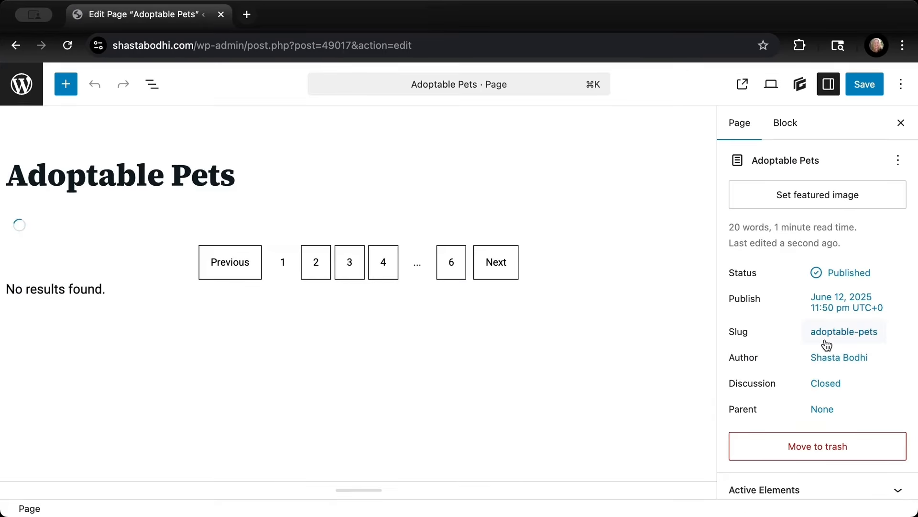
scroll(826, 345, down, 7)
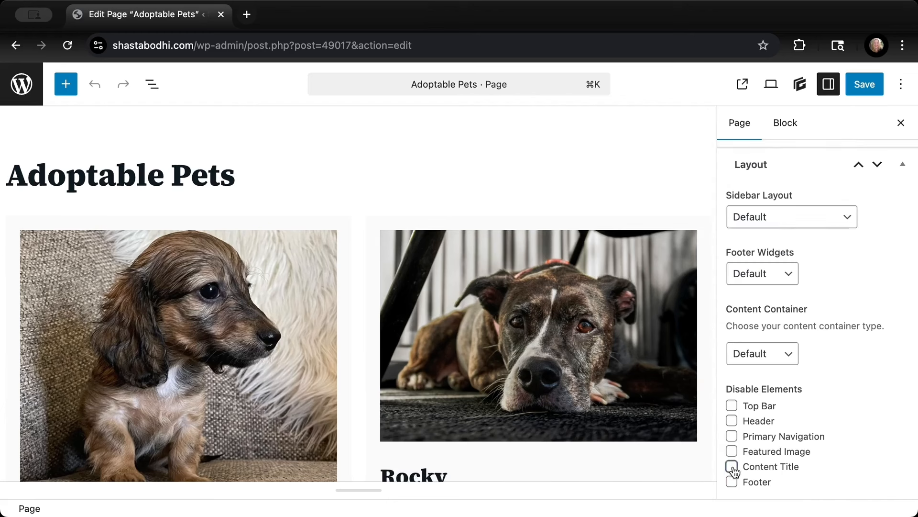
click(864, 85)
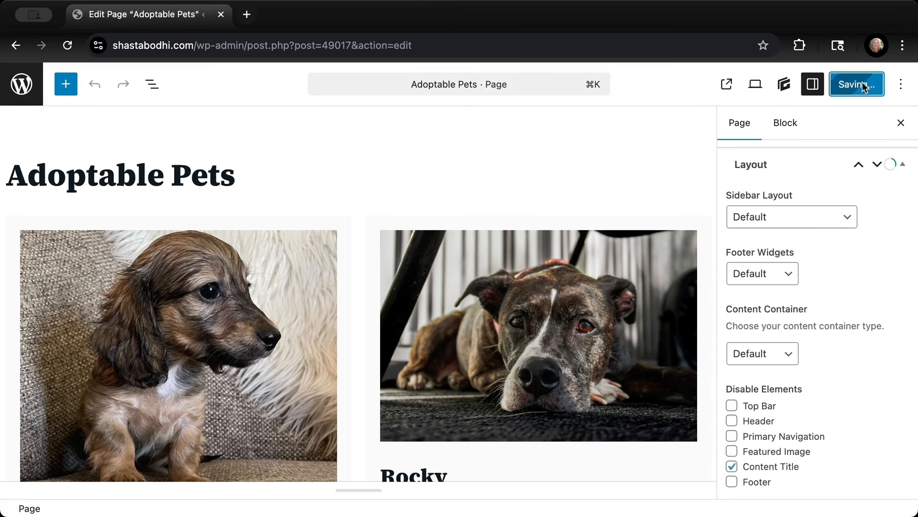
click(150, 486)
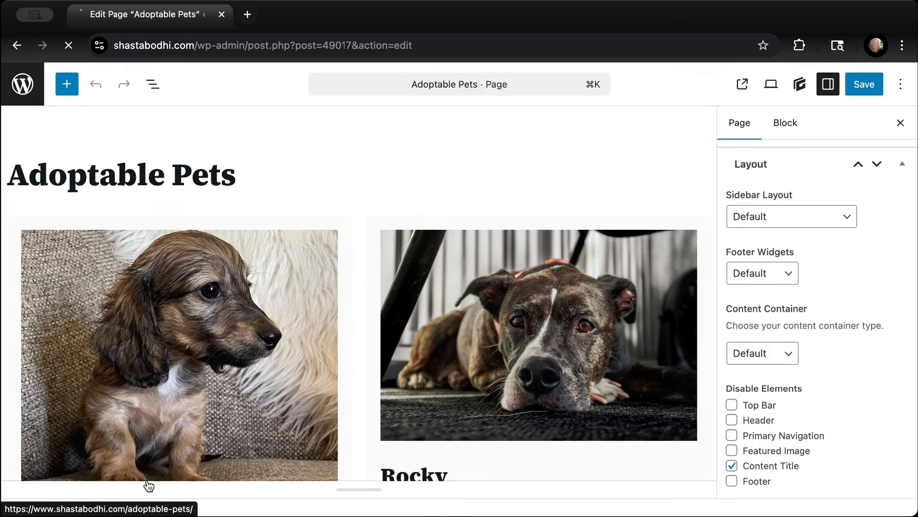
- Check the live page's hero heading and the area above the first pet cards for a duplicate title
scroll(271, 295, down, 6)
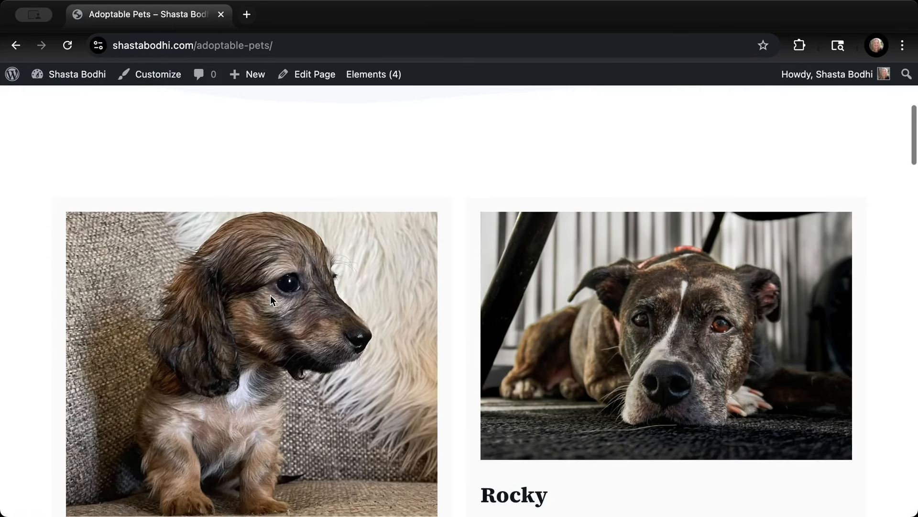
scroll(271, 295, up, 5)
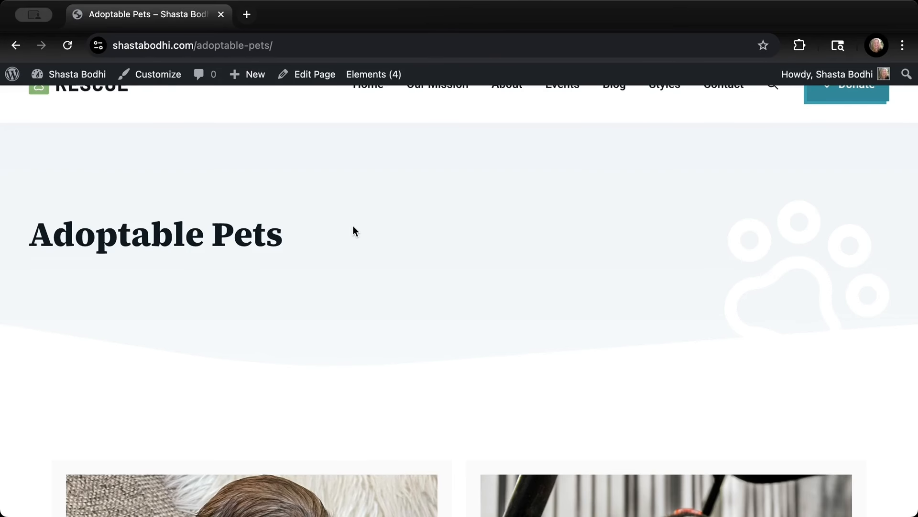
scroll(184, 233, up, 2)
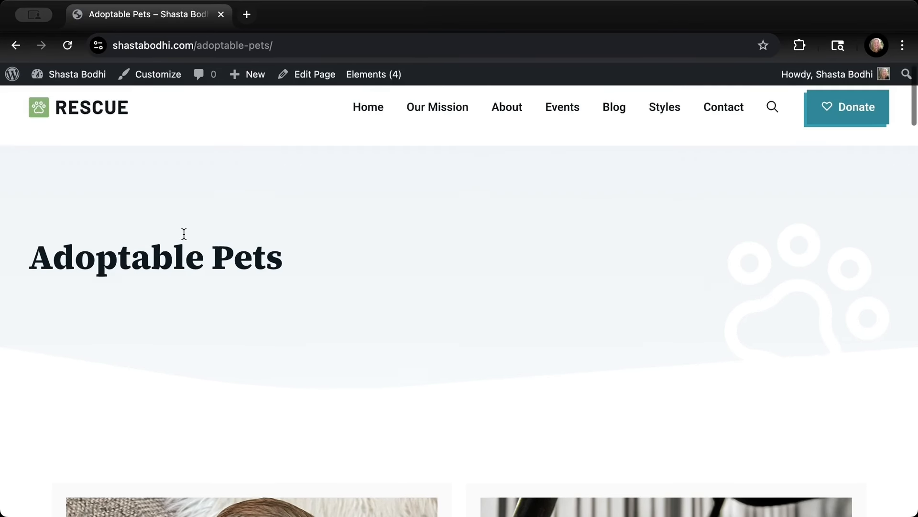
scroll(184, 234, down, 5)
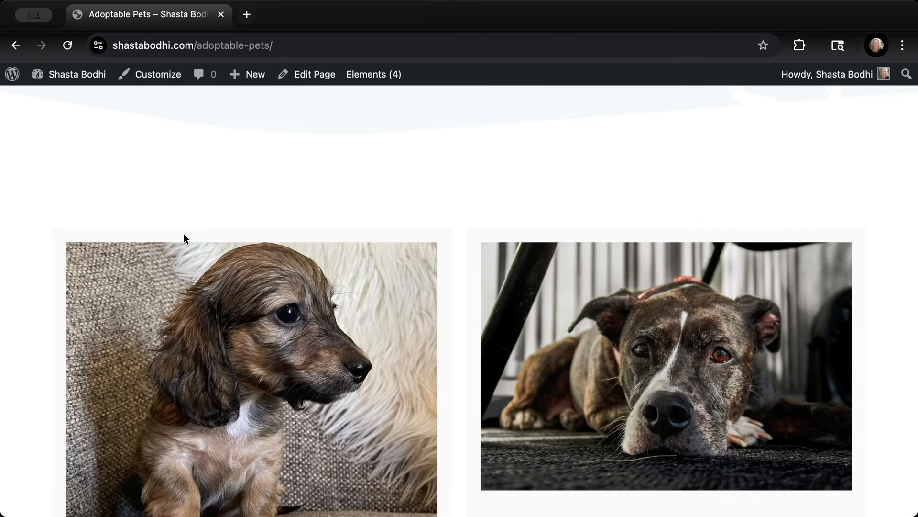
scroll(184, 233, down, 2)
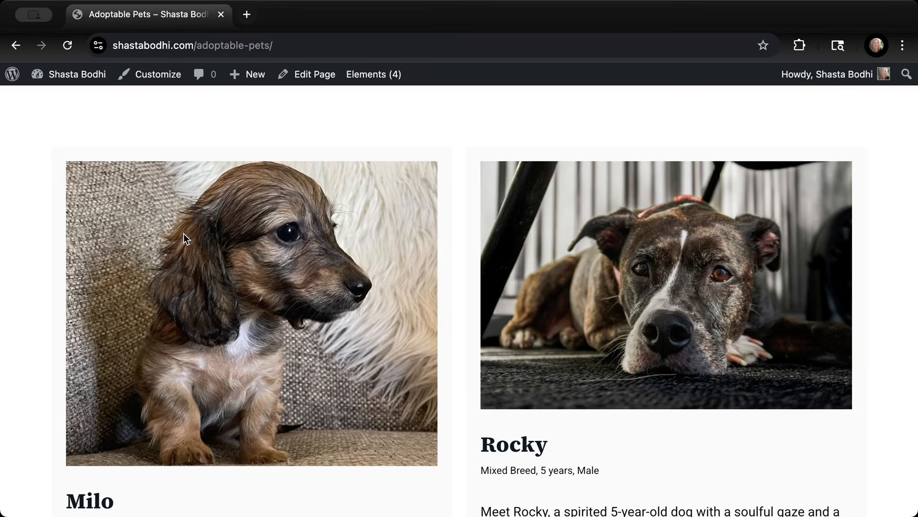
scroll(184, 233, up, 6)
scroll(184, 234, up, 1)
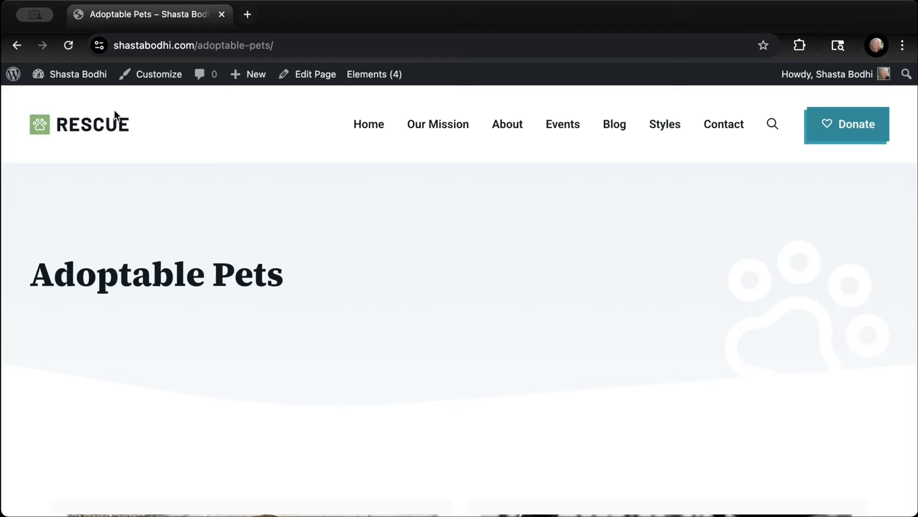
- Reopen the Adoptable Pets page for editing and copy its outer Container block
mouse_move(73, 75)
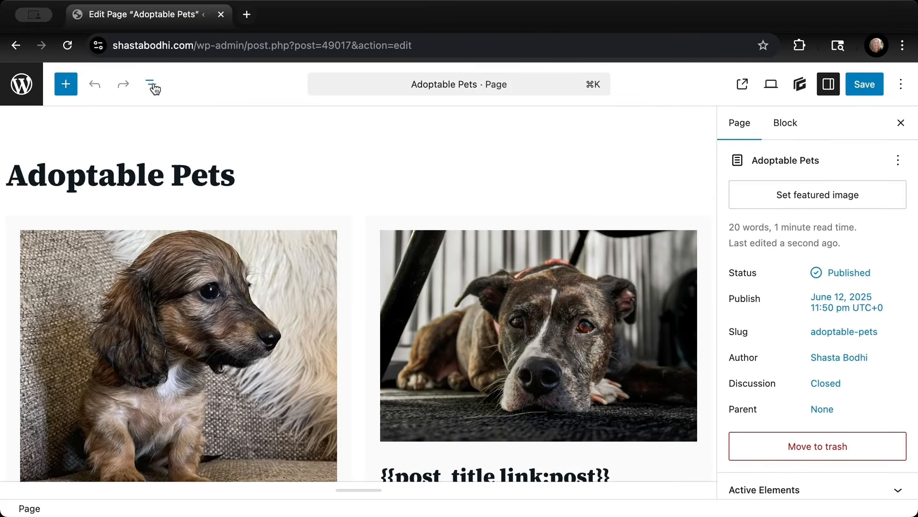
click(153, 84)
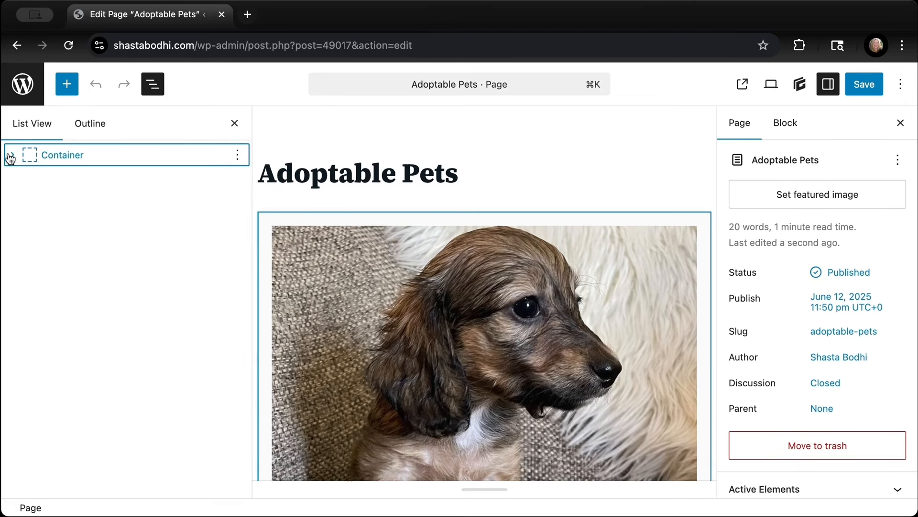
click(237, 155)
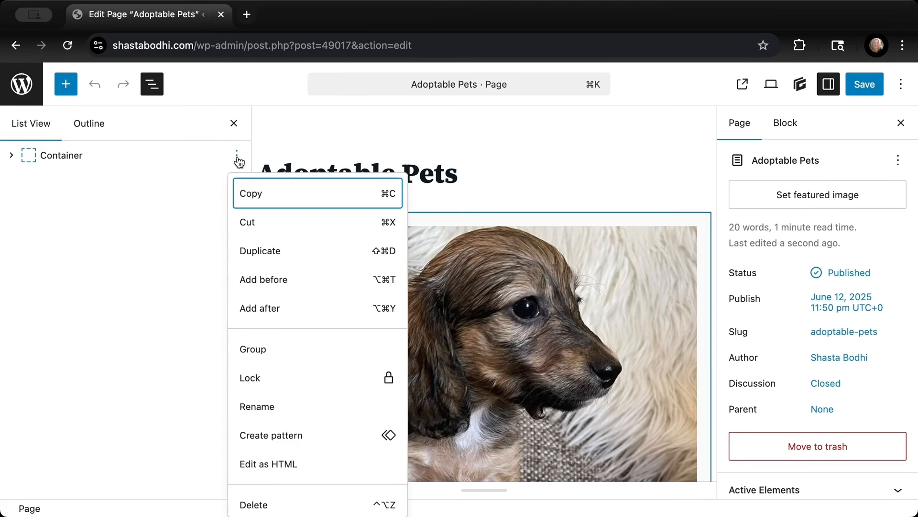
click(247, 201)
- Create a new page and paste the copied Container block into its empty content area
click(19, 93)
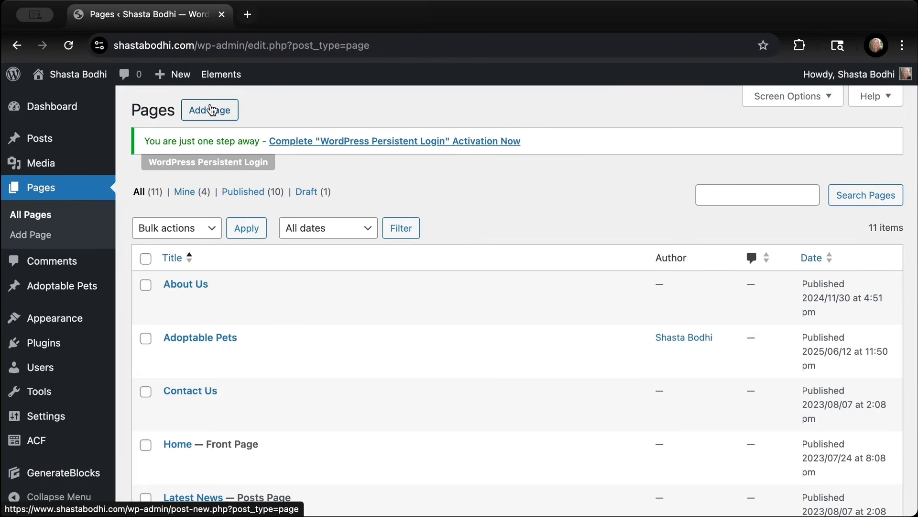
click(210, 112)
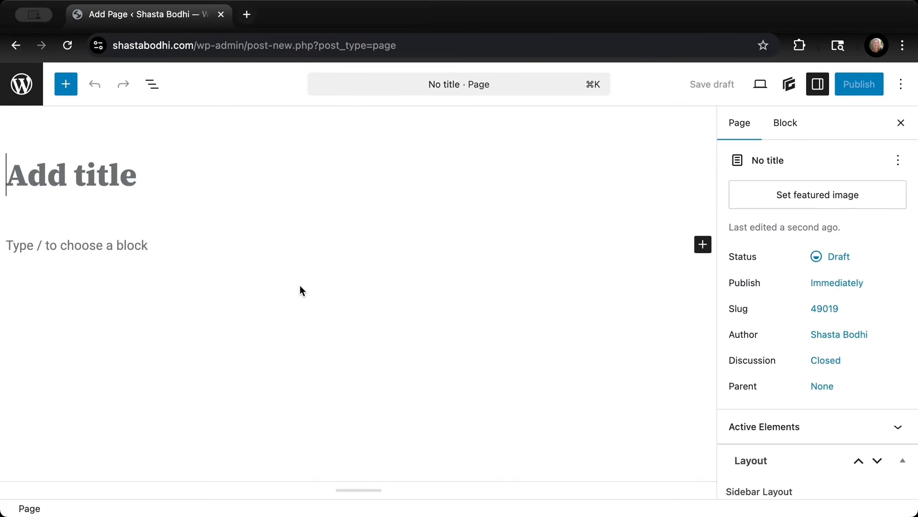
click(131, 245)
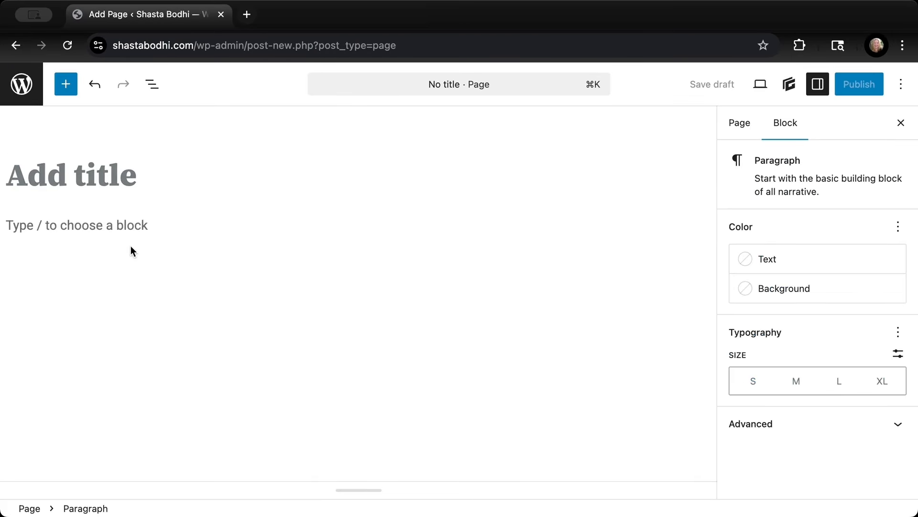
key(super+v)
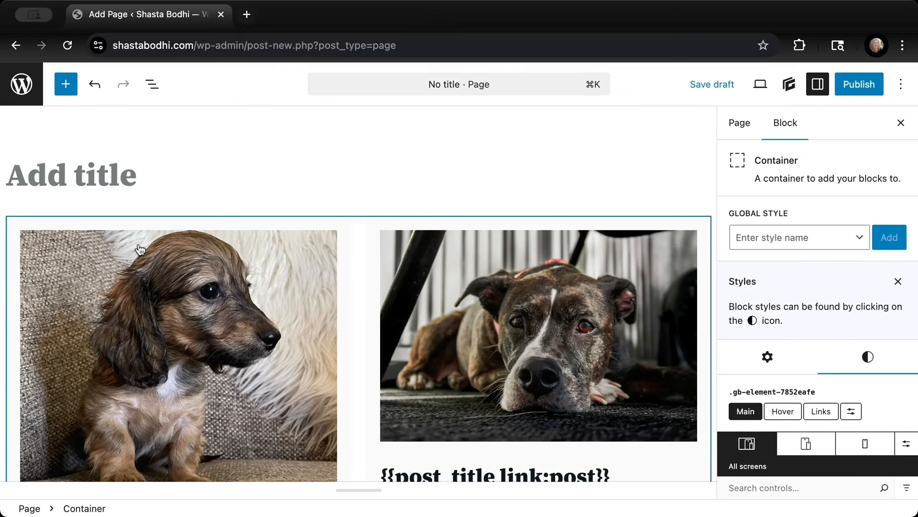
scroll(392, 365, down, 1)
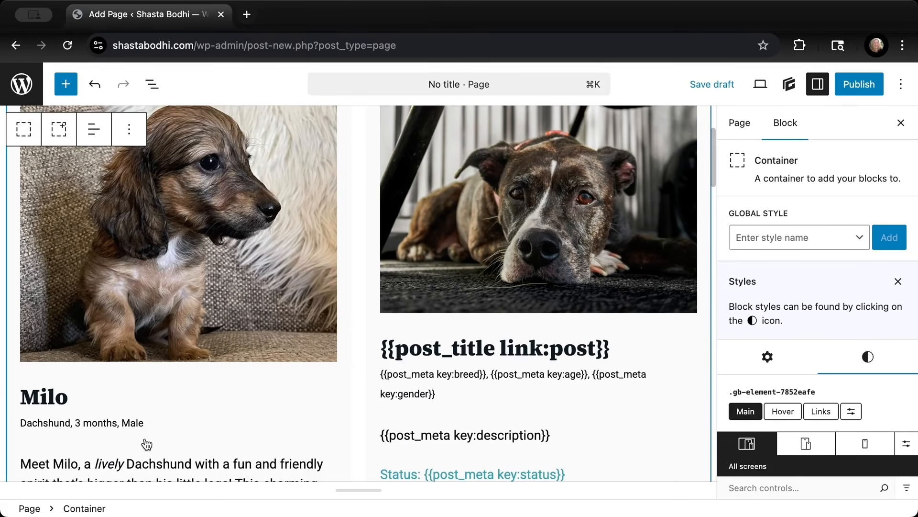
- Look through the pet cards in the pasted Container on the new page
scroll(144, 441, down, 3)
scroll(146, 443, down, 3)
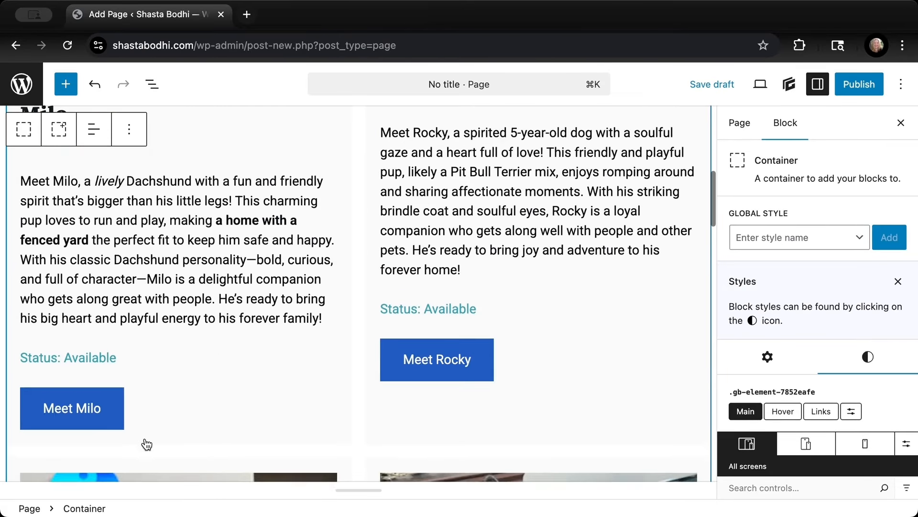
scroll(212, 313, up, 5)
scroll(211, 311, down, 10)
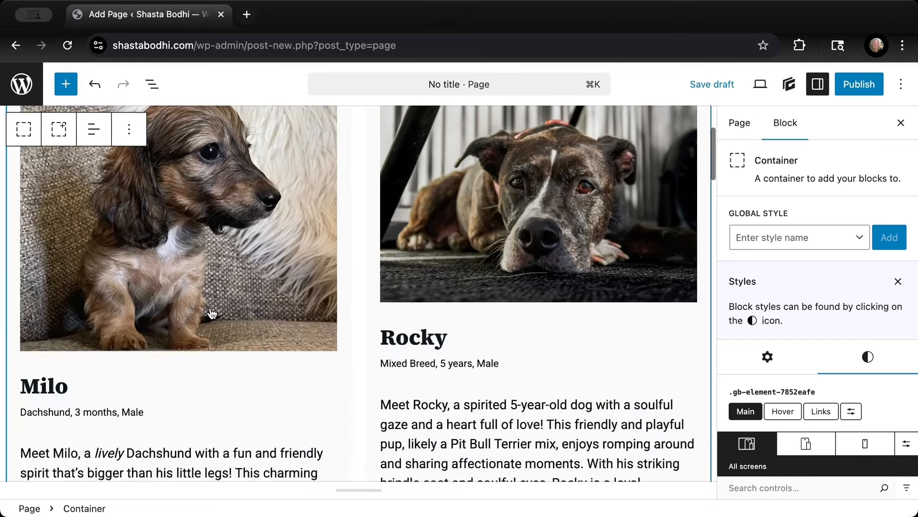
scroll(210, 307, down, 10)
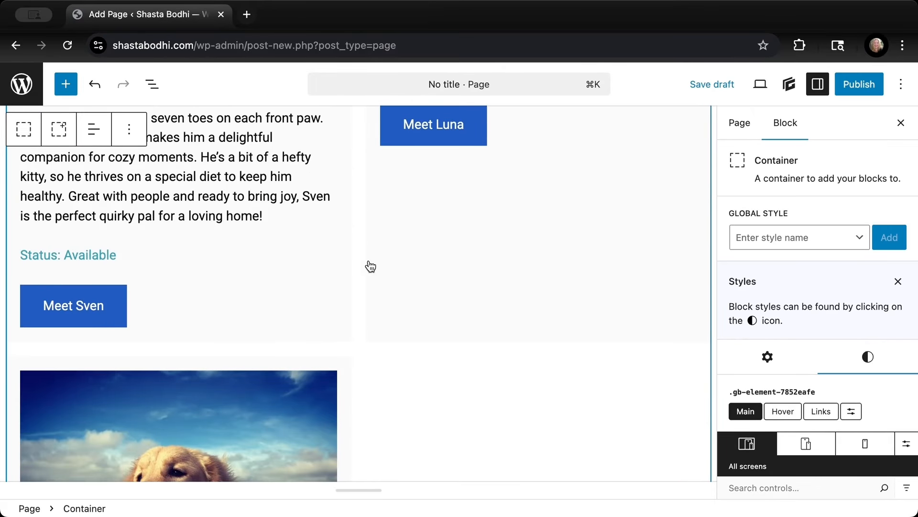
scroll(361, 260, up, 5)
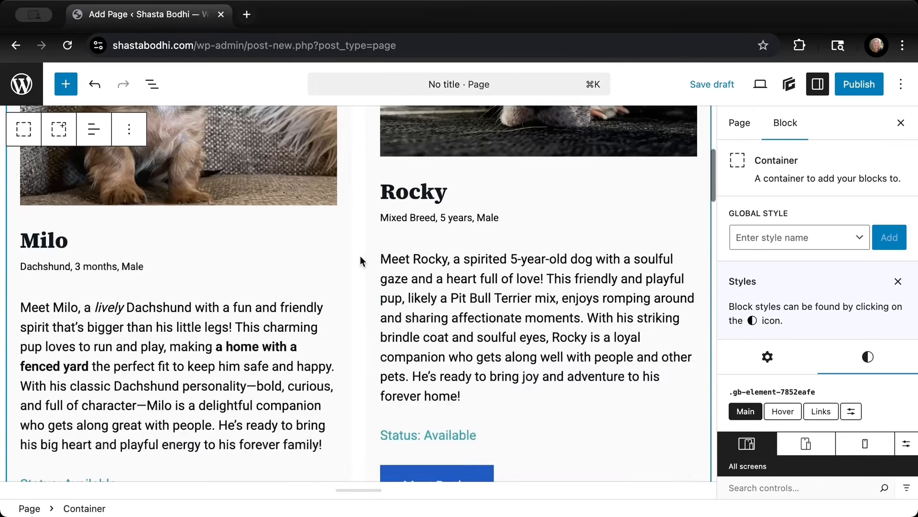
- Add a Taxonomies query parameter to the Query block inside the pasted Container
click(152, 84)
click(10, 156)
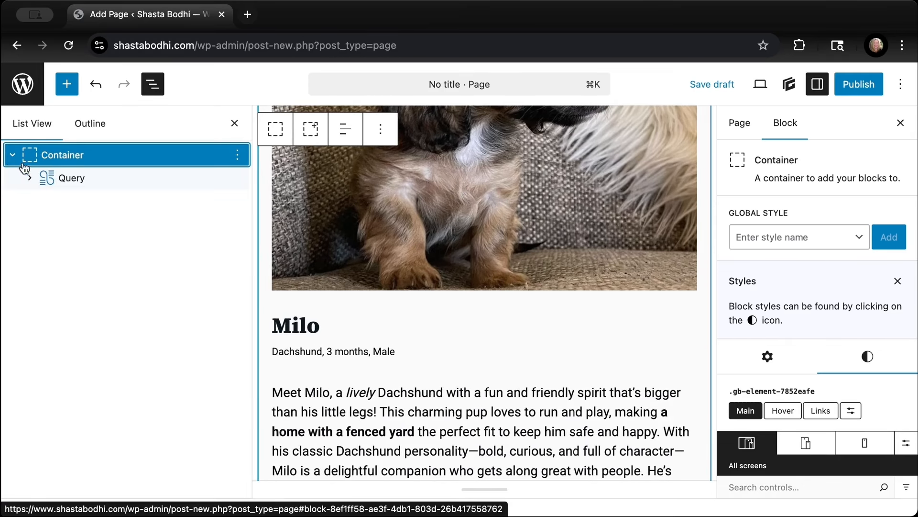
click(63, 180)
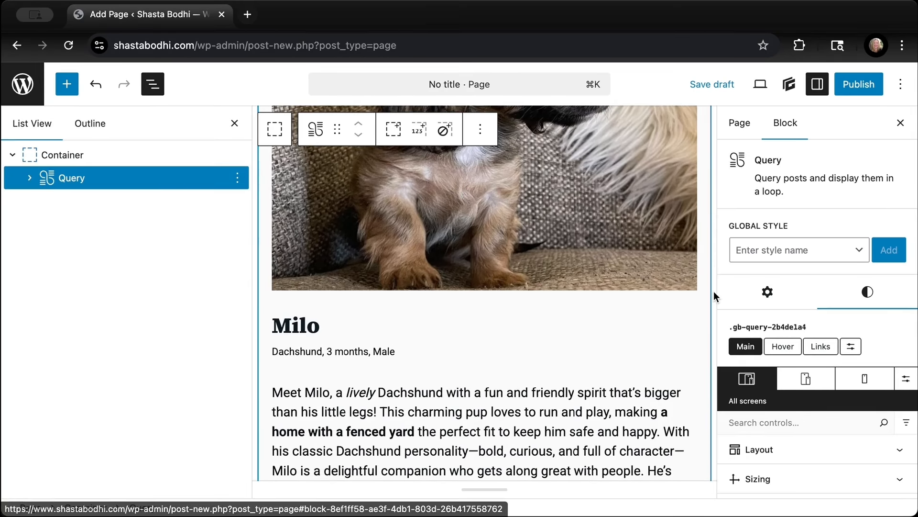
click(746, 305)
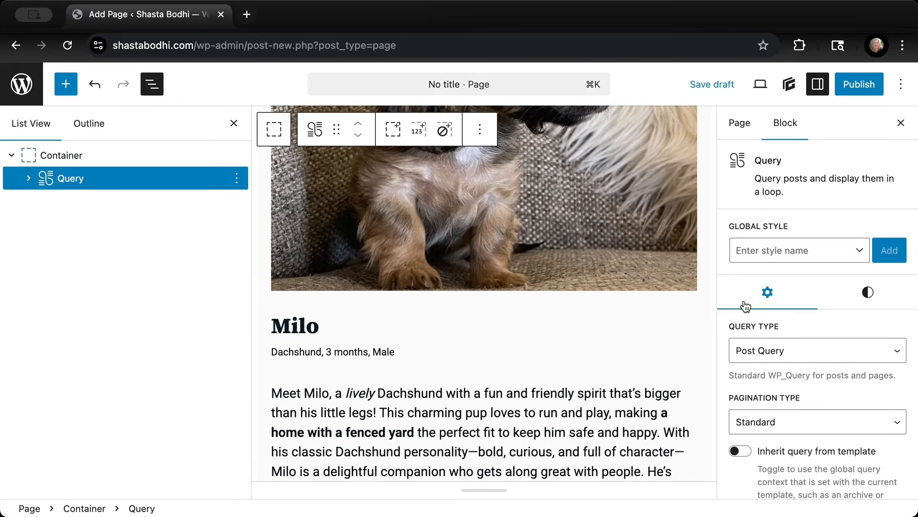
scroll(744, 375, down, 6)
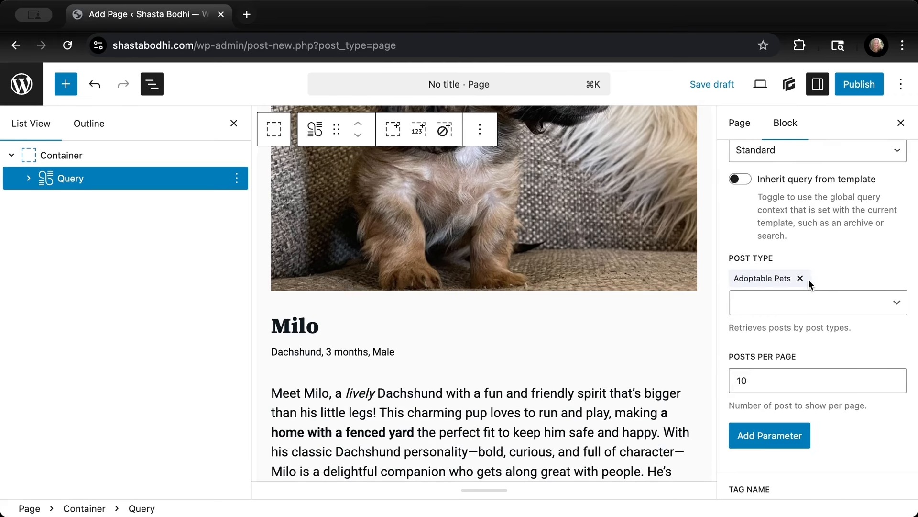
scroll(782, 407, down, 3)
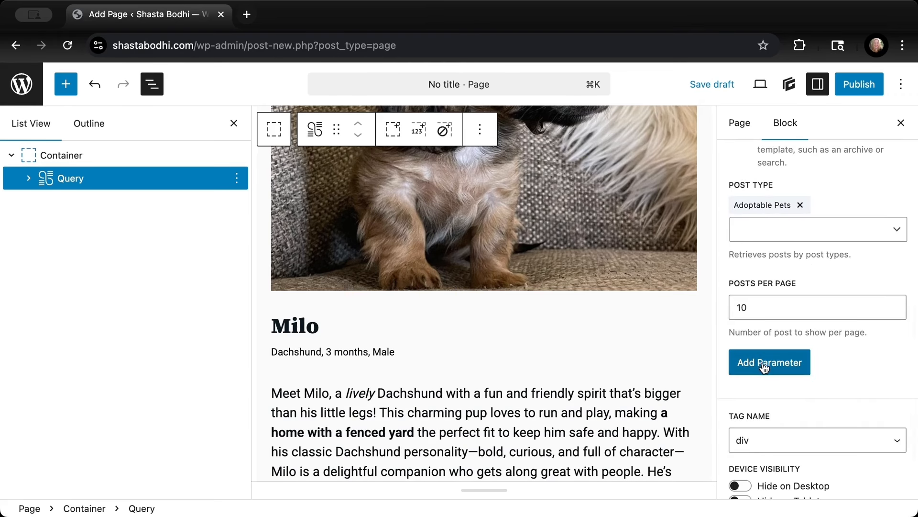
click(762, 287)
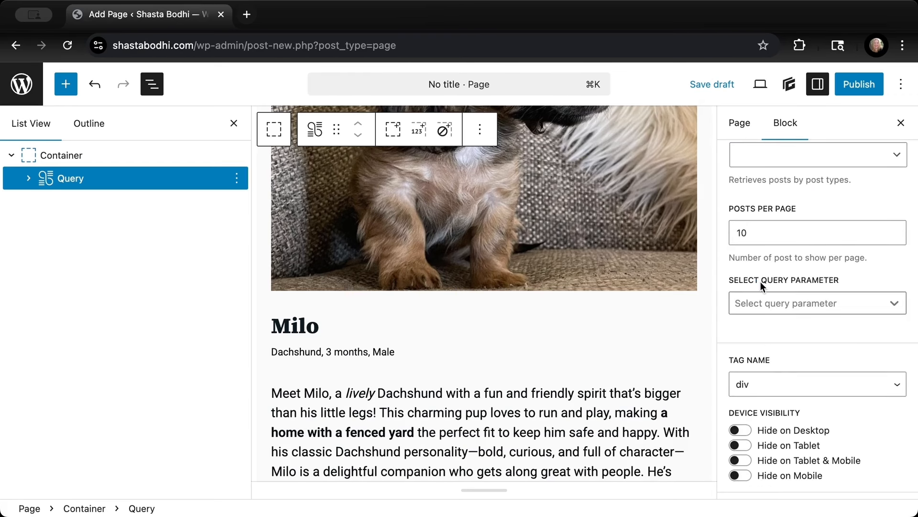
click(766, 305)
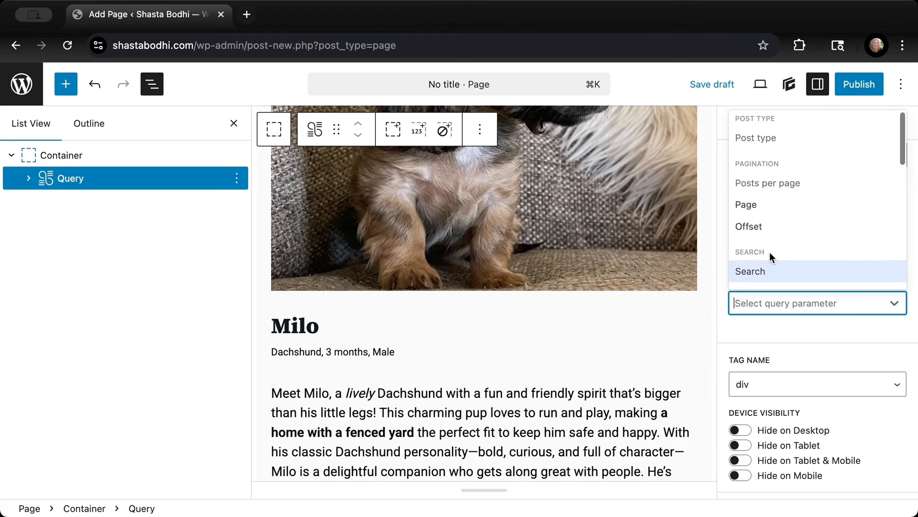
scroll(770, 251, down, 5)
scroll(770, 252, down, 2)
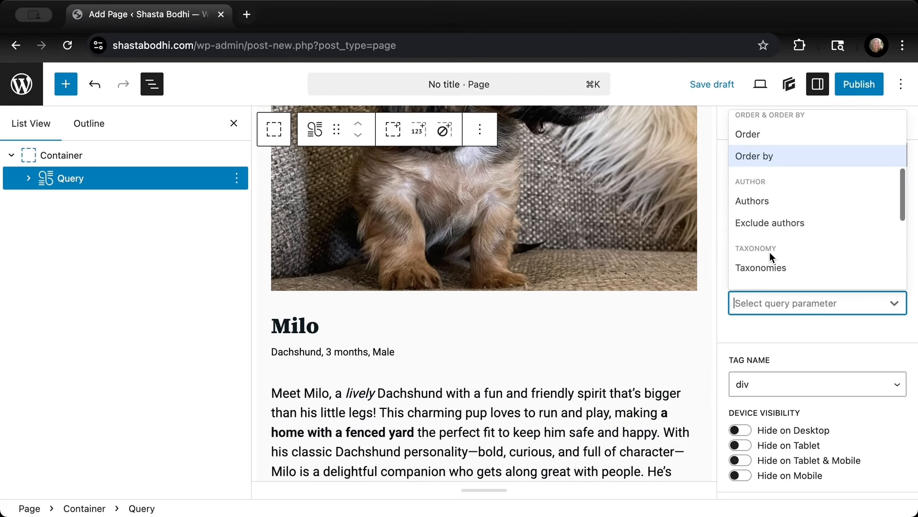
click(769, 241)
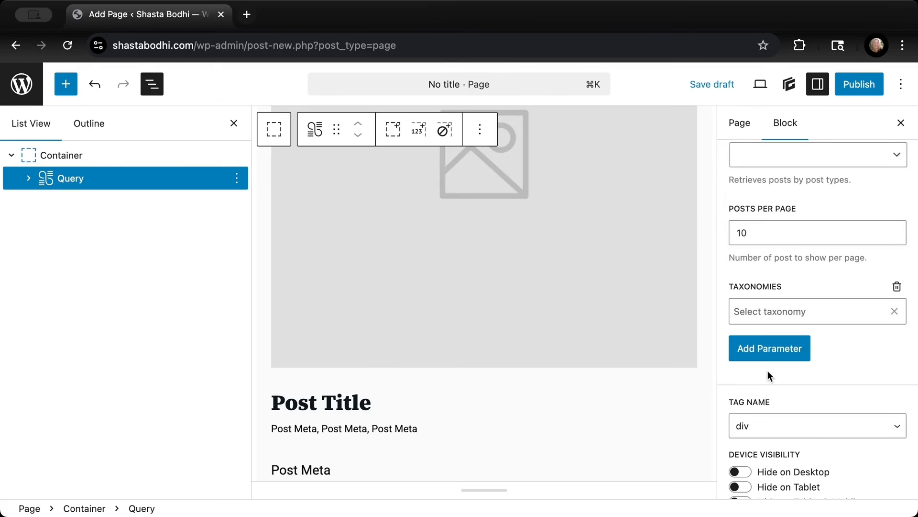
- Set the Query block's taxonomy filter to Pet Types with the term Dog
click(798, 311)
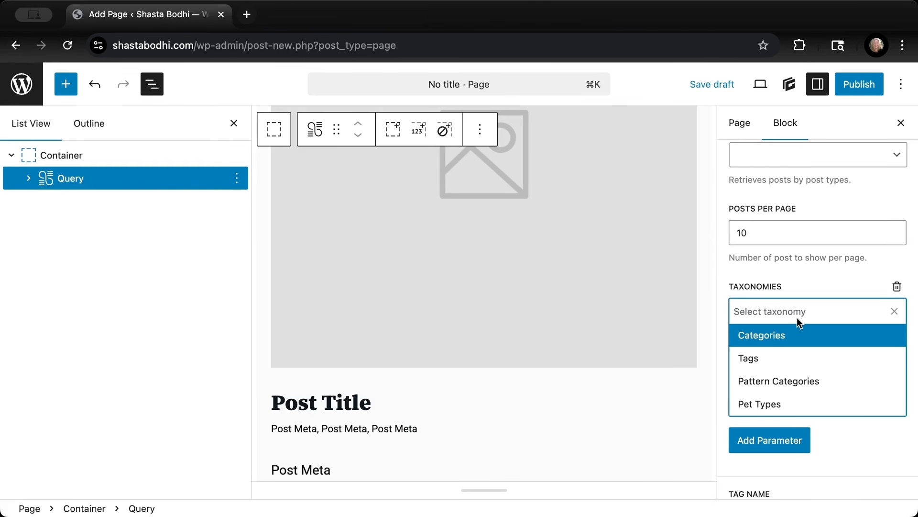
click(789, 404)
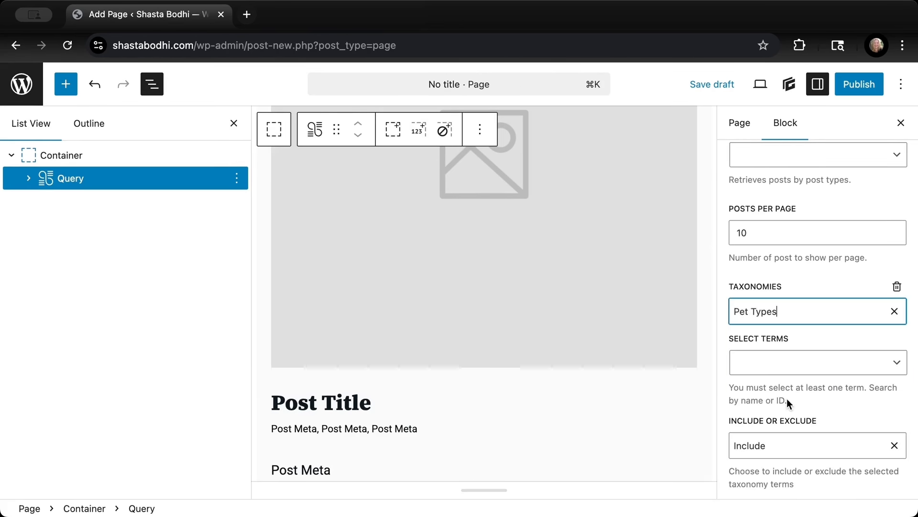
click(781, 369)
click(745, 443)
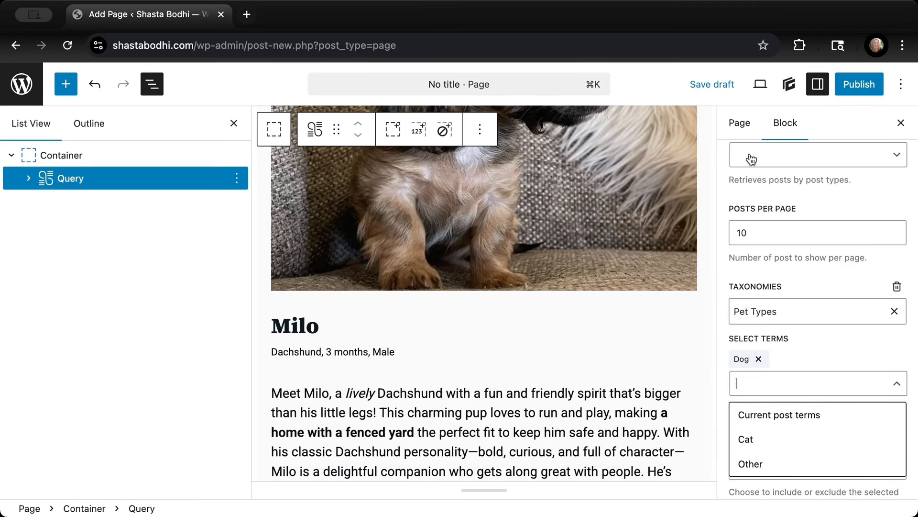
- Make Adoptable Pets the parent of the new page
click(739, 126)
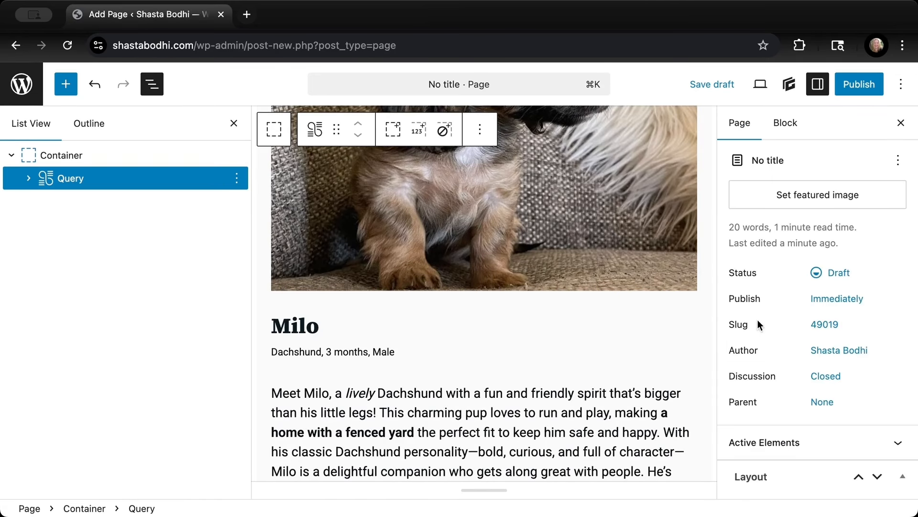
click(818, 402)
click(631, 366)
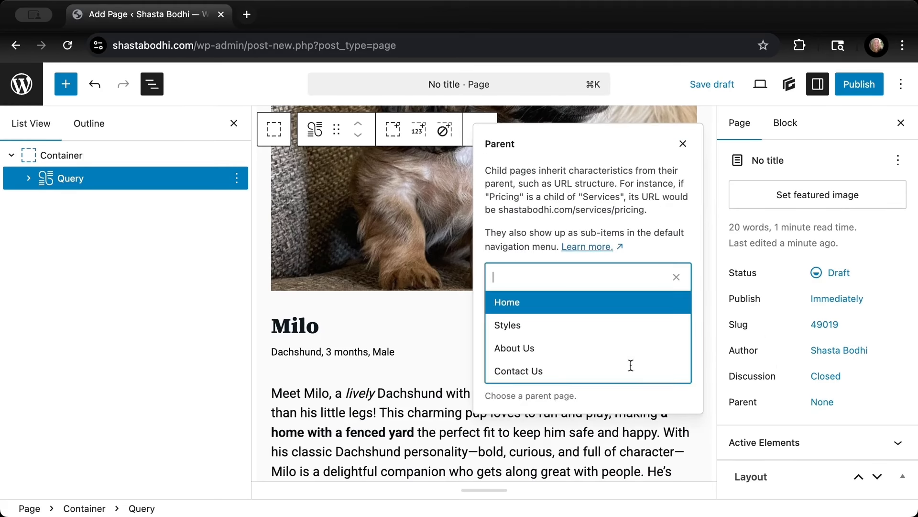
scroll(607, 348, down, 5)
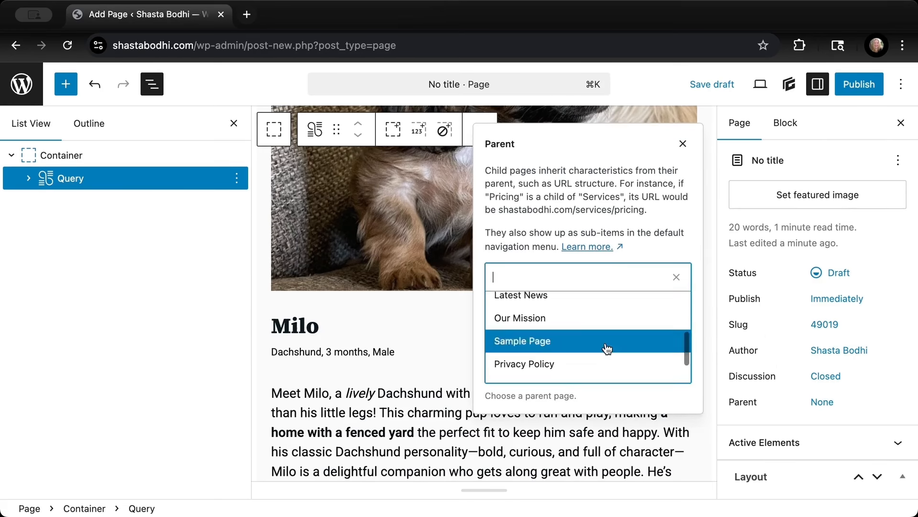
click(606, 348)
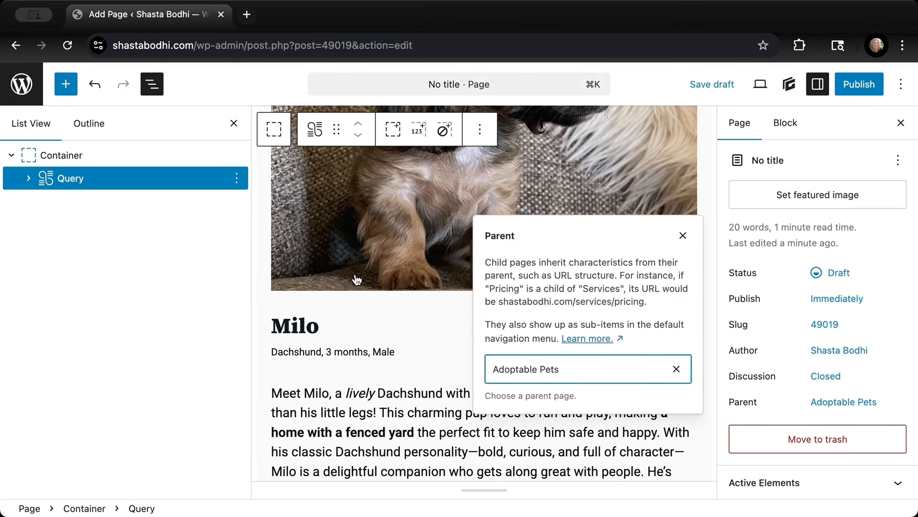
- Title the page "Adoptable Dogs" and shorten its slug to "dogs"
scroll(356, 280, up, 5)
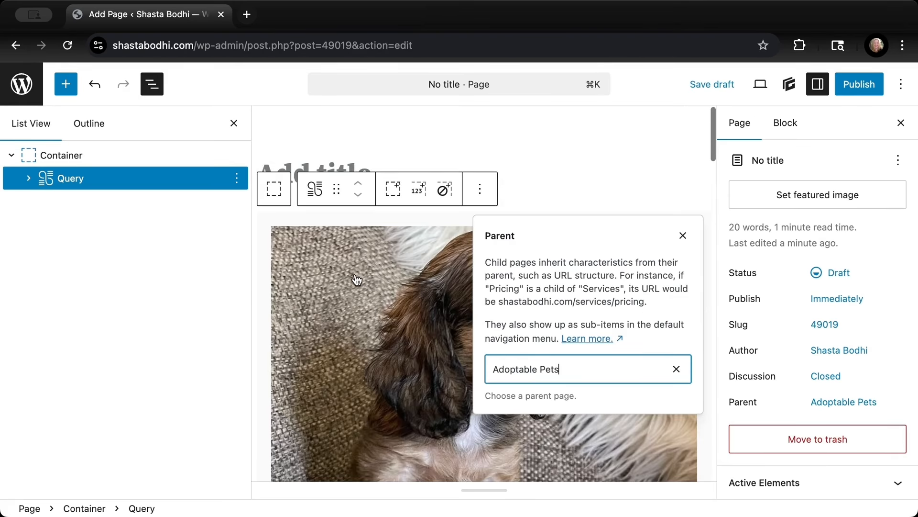
click(287, 166)
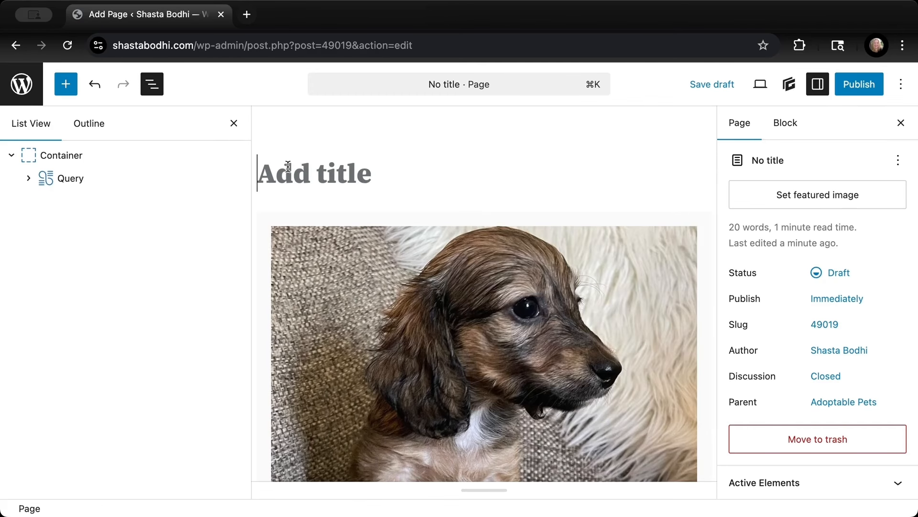
text(Ado)
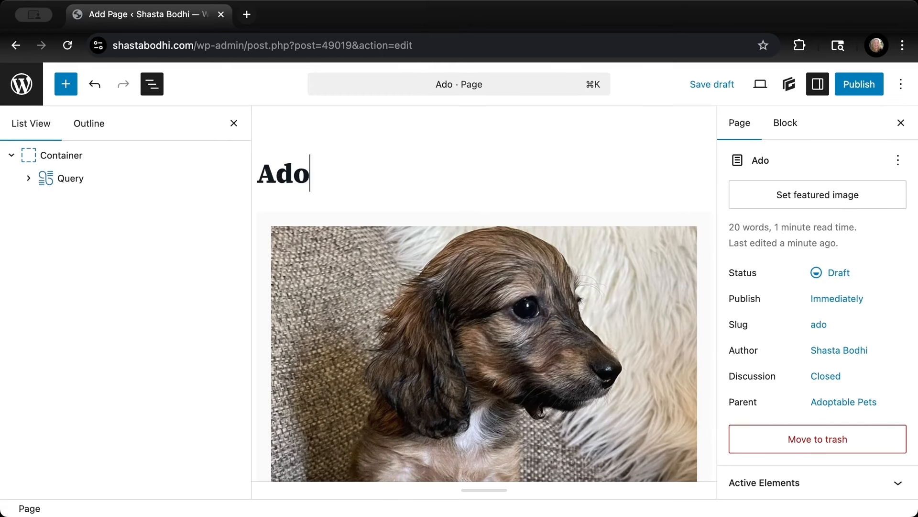
text(ptable Dogs)
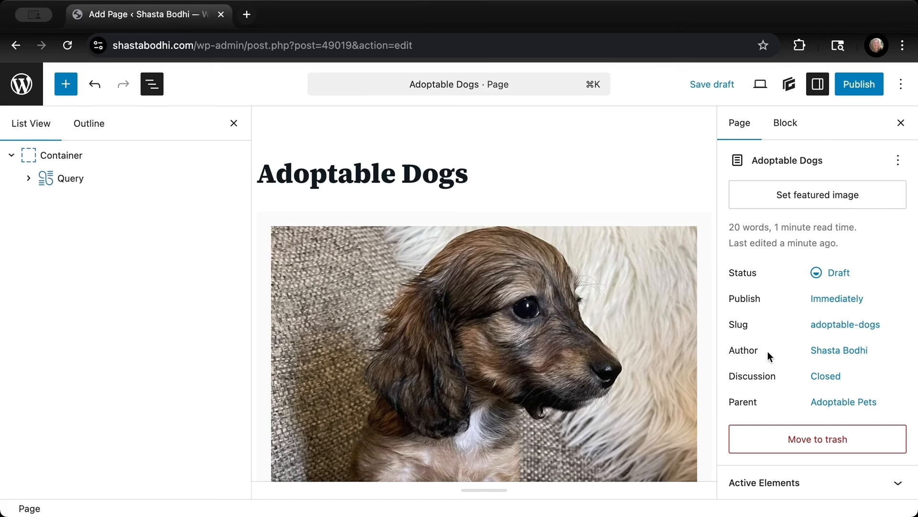
click(836, 324)
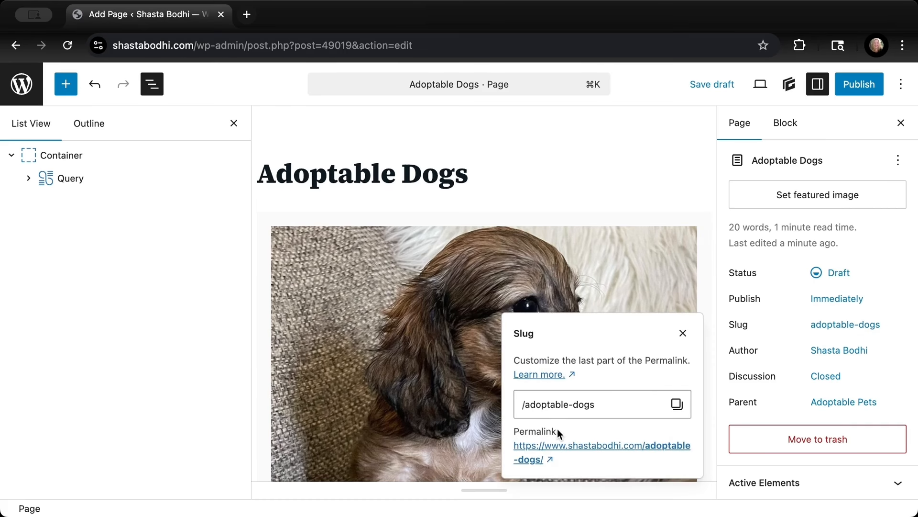
drag(571, 410, 500, 410)
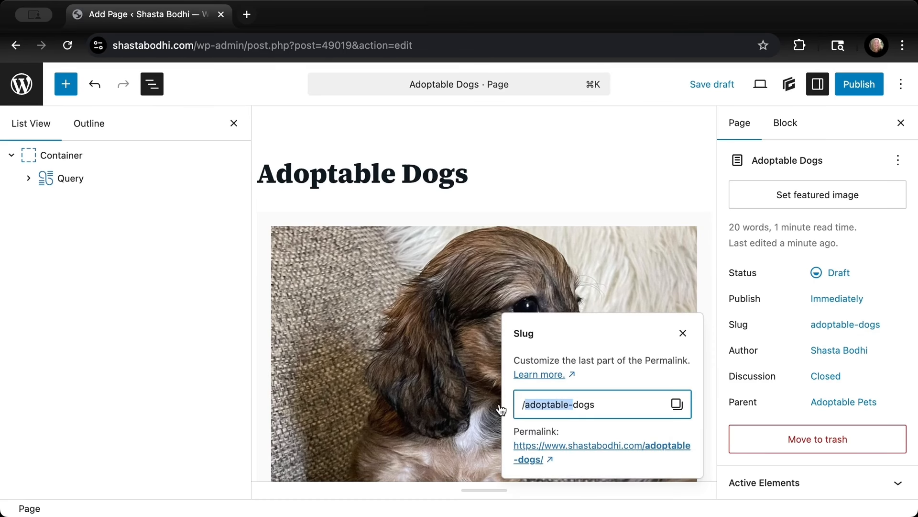
key(BackSpace)
- Disable the Content Title element in the Adoptable Dogs page's layout settings
scroll(759, 398, down, 10)
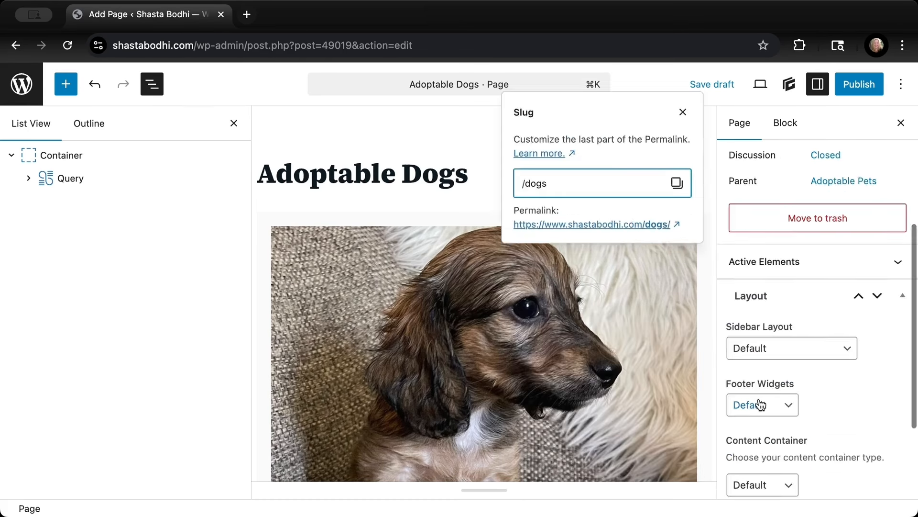
click(733, 468)
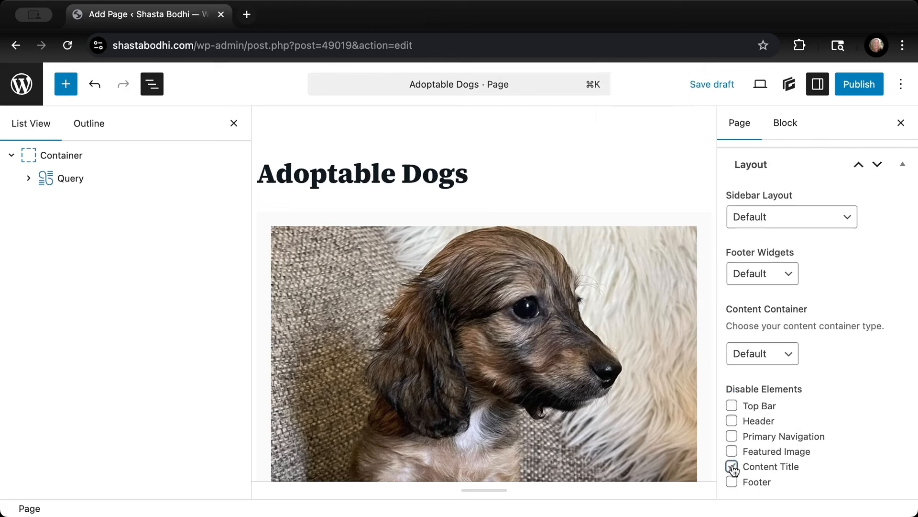
scroll(805, 382, up, 10)
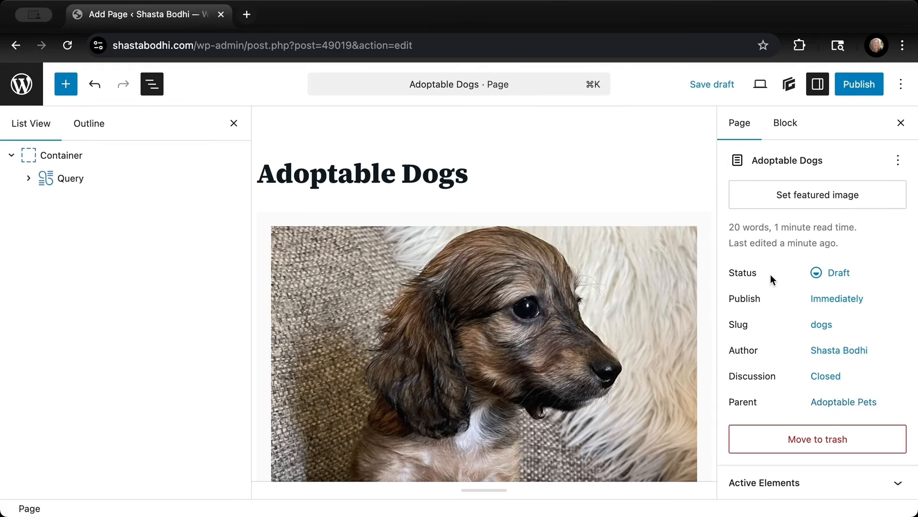
- Publish the Adoptable Dogs page and open its live version
click(858, 86)
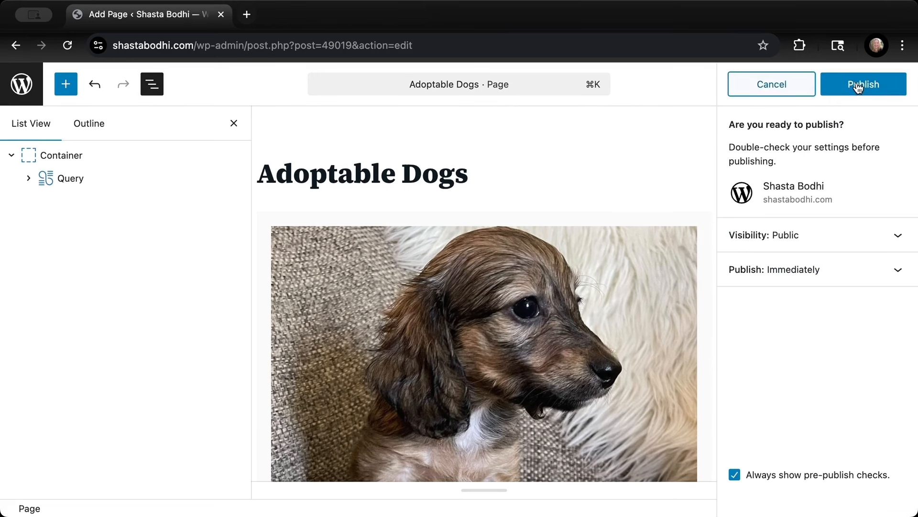
click(875, 83)
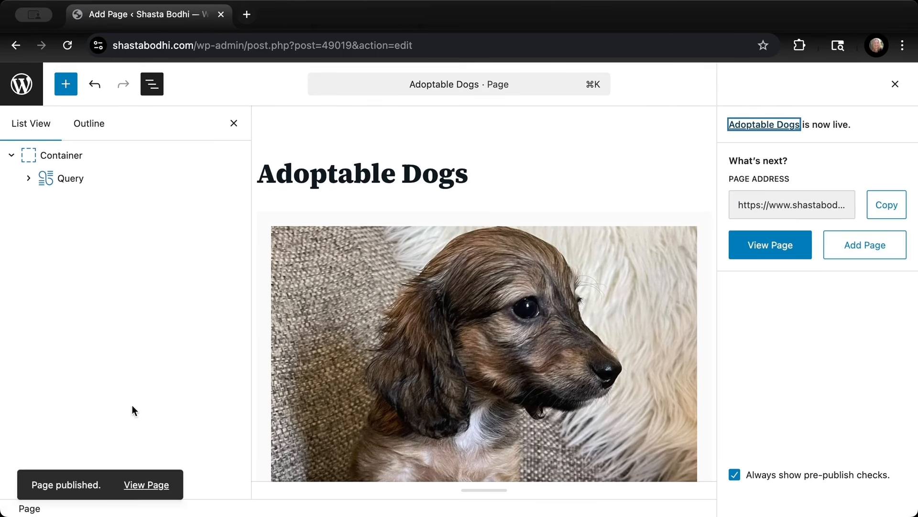
click(142, 487)
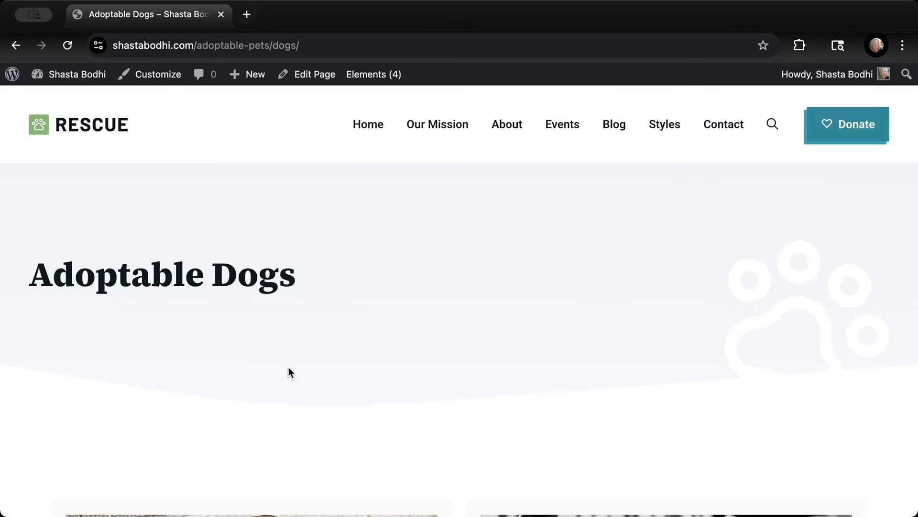
- Check the pet cards on the live Adoptable Dogs page to see which animals it lists
scroll(288, 367, down, 2)
scroll(289, 368, down, 15)
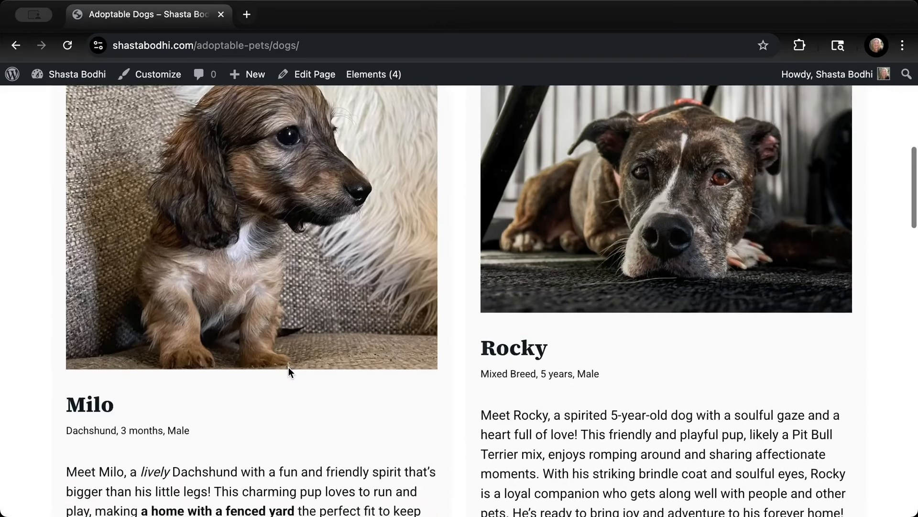
scroll(289, 368, down, 10)
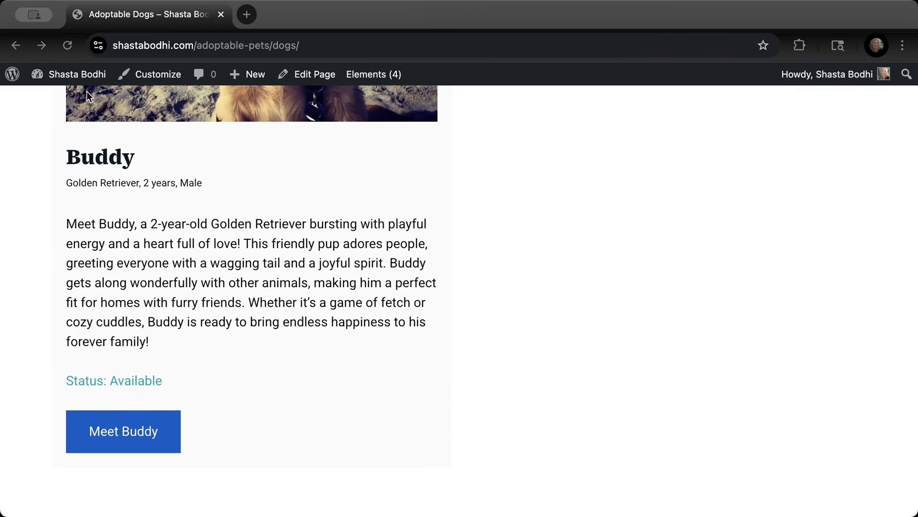
mouse_move(64, 76)
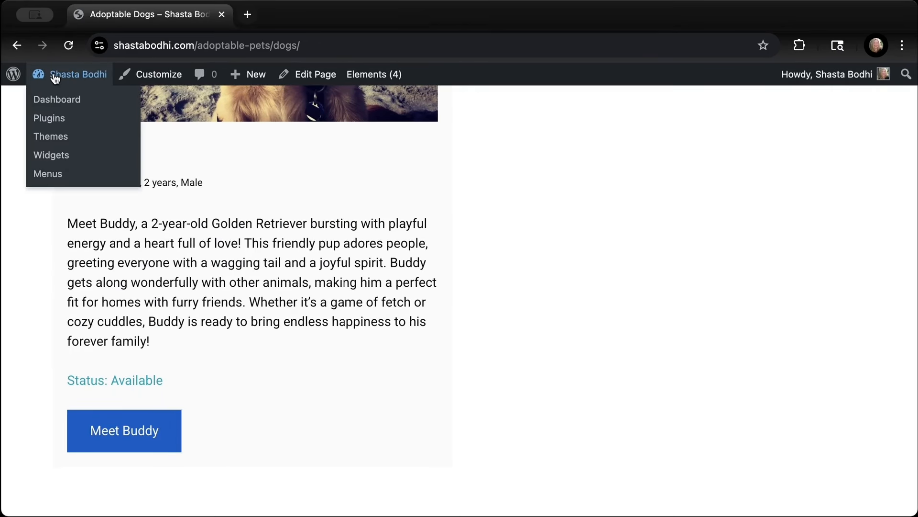
- Open the Adoptable Dogs page for editing from the site's page list and copy its outer Container block
click(50, 102)
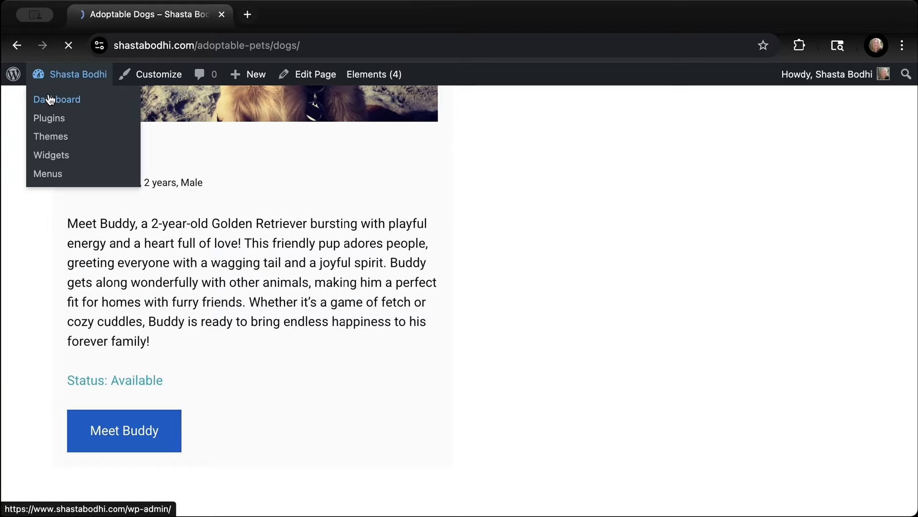
mouse_move(56, 208)
mouse_move(50, 244)
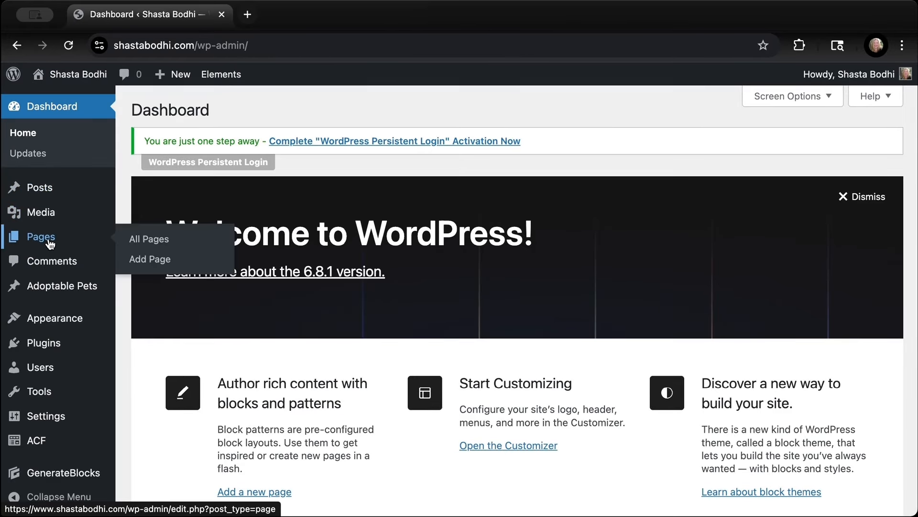
click(152, 238)
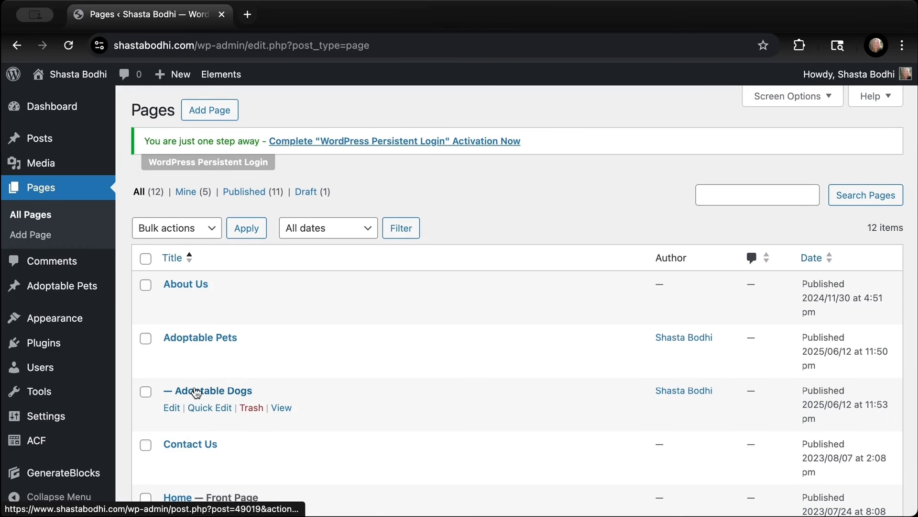
click(176, 405)
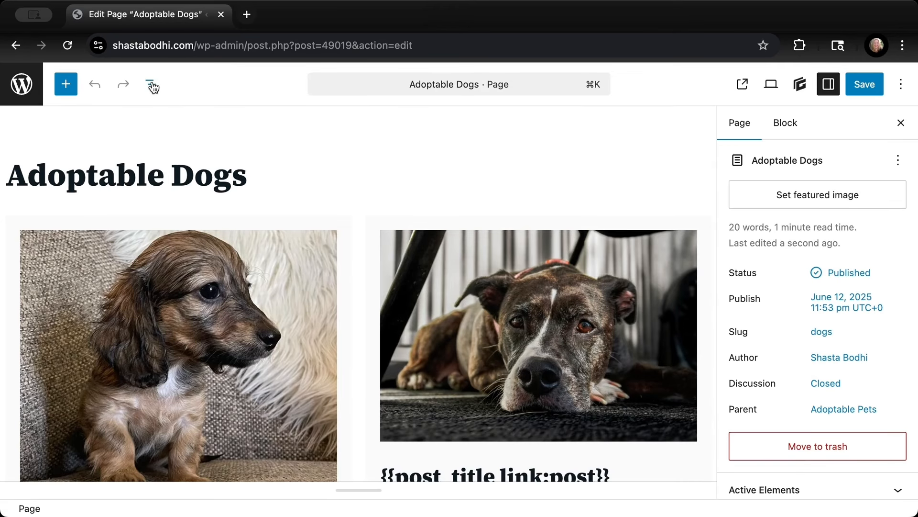
click(152, 85)
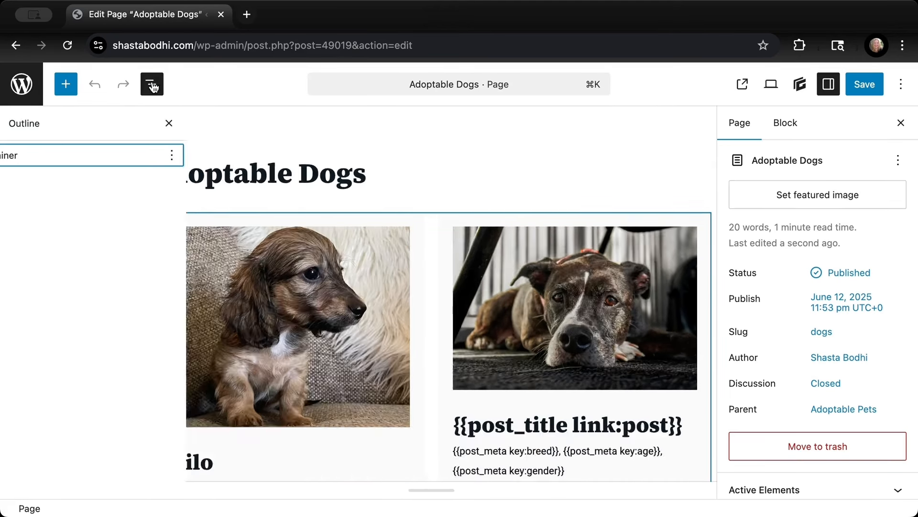
click(236, 156)
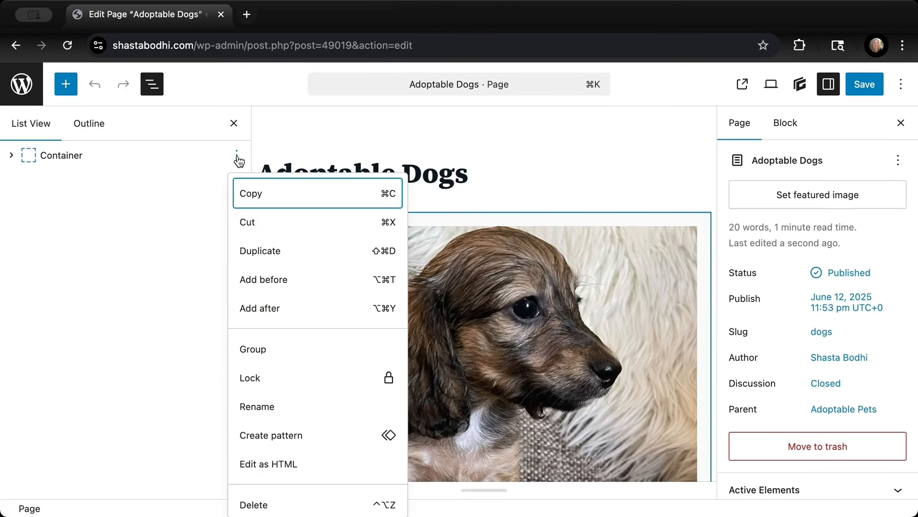
click(262, 196)
- Add a new page titled "Adoptable Cats" and paste the copied Container block into its content
click(22, 87)
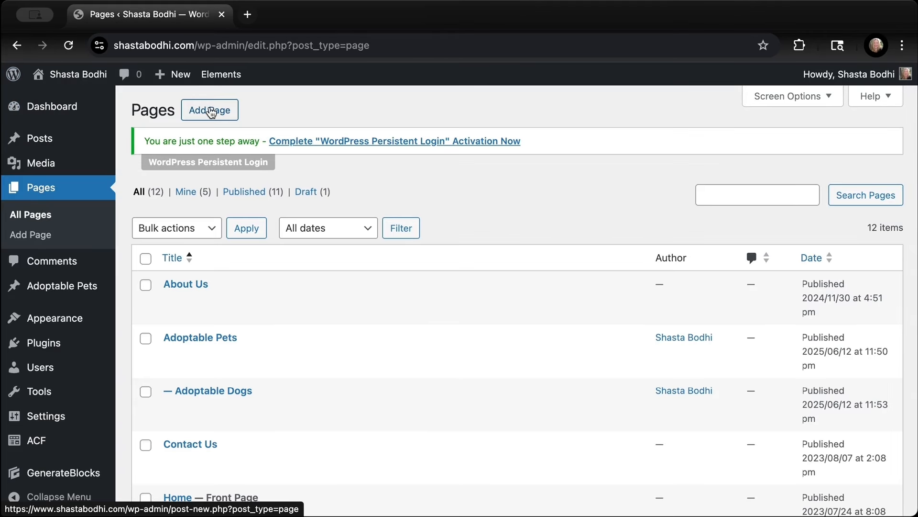
click(210, 110)
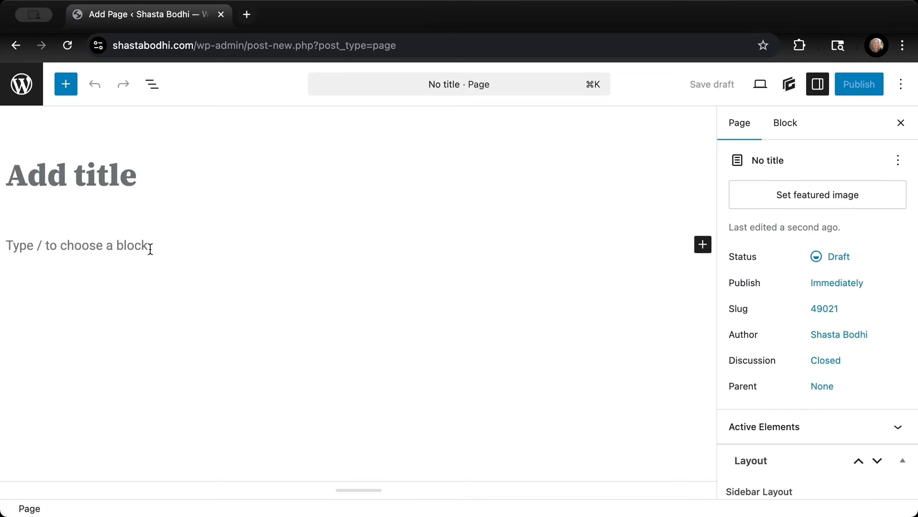
text(Ado)
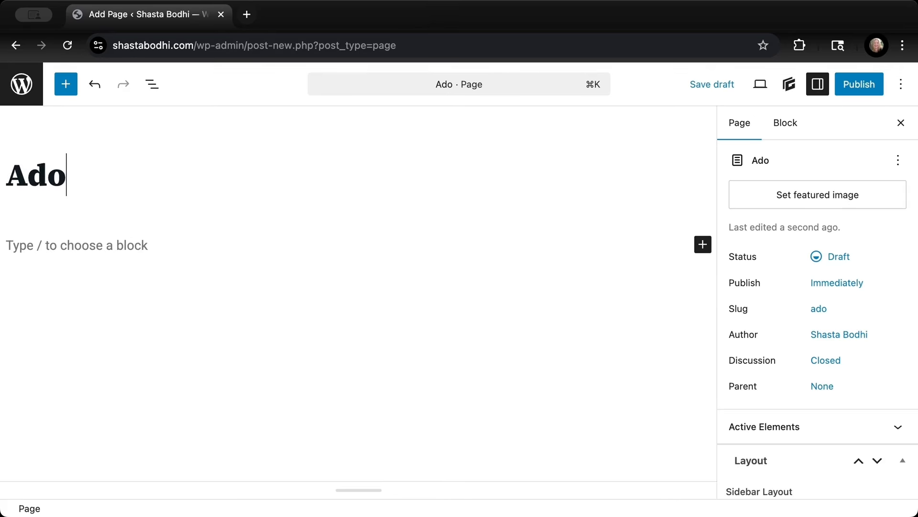
text(ptable Cats)
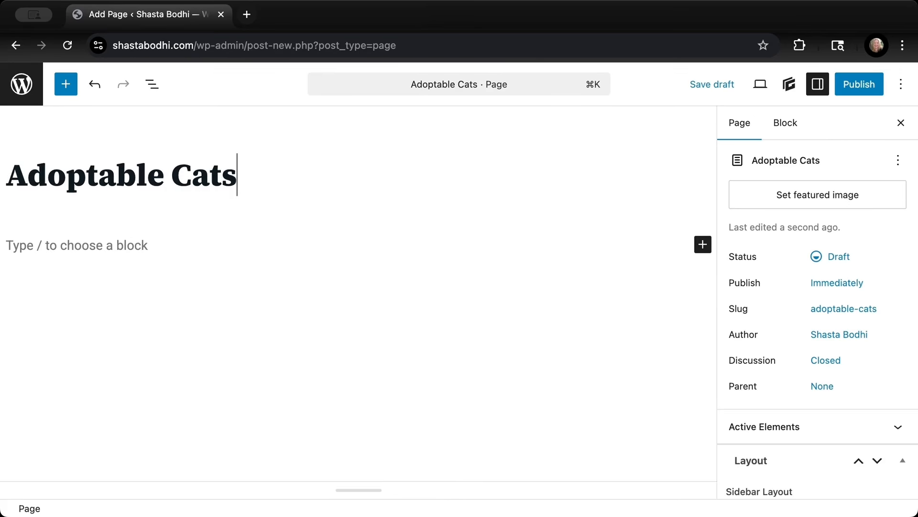
key(Return)
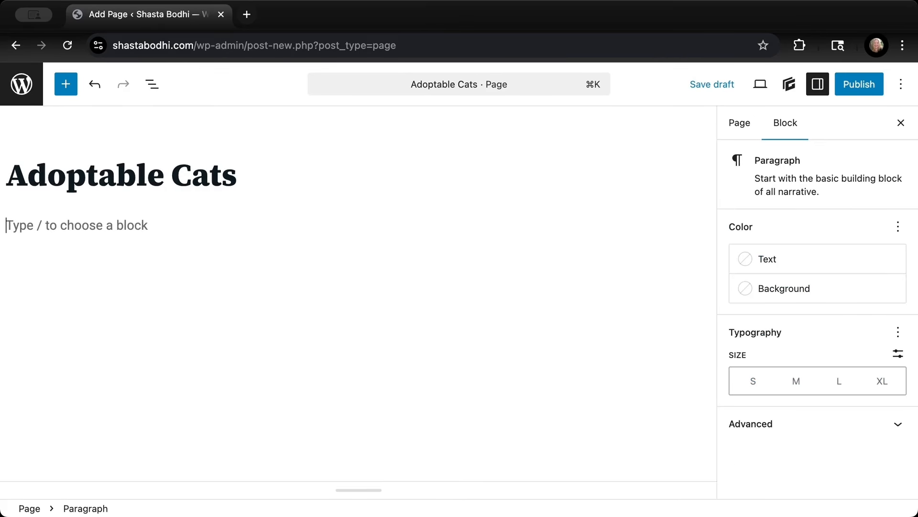
key(super+v)
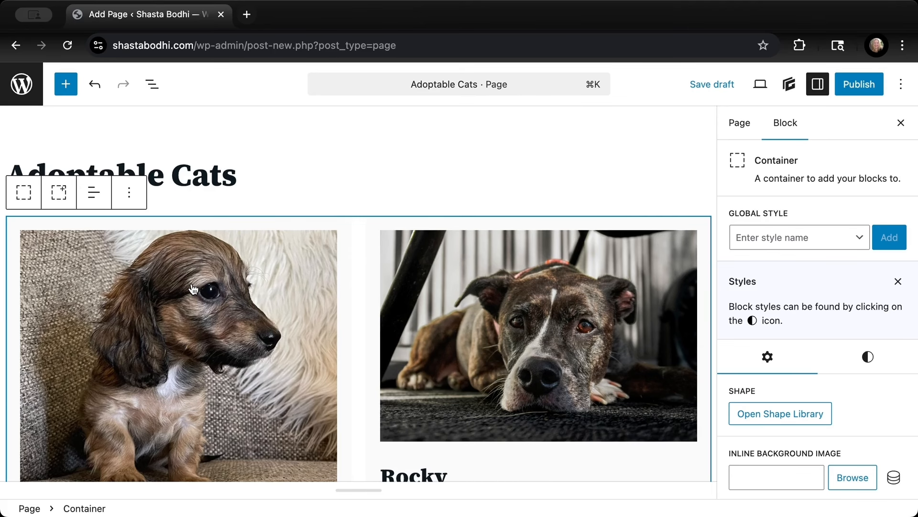
- Replace the Dog term with Cat in the Pet Types taxonomy filter of the pasted Query block
scroll(778, 373, down, 4)
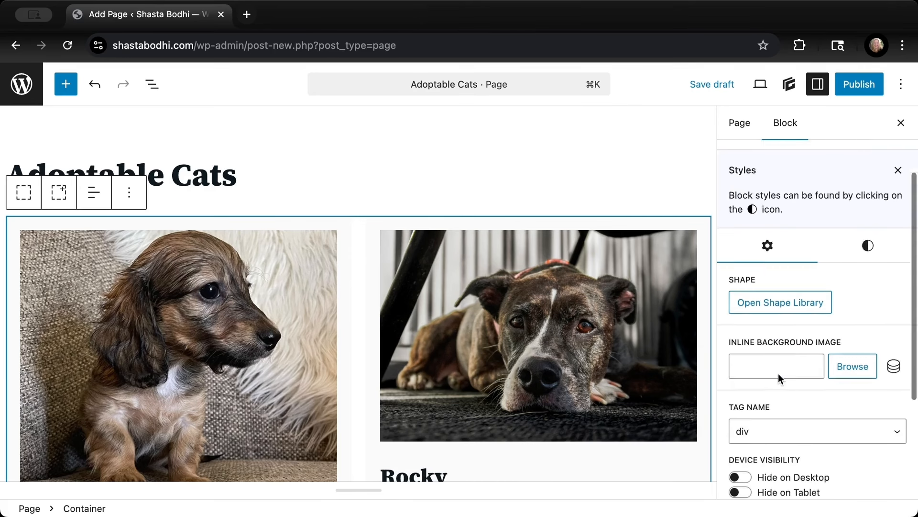
click(152, 84)
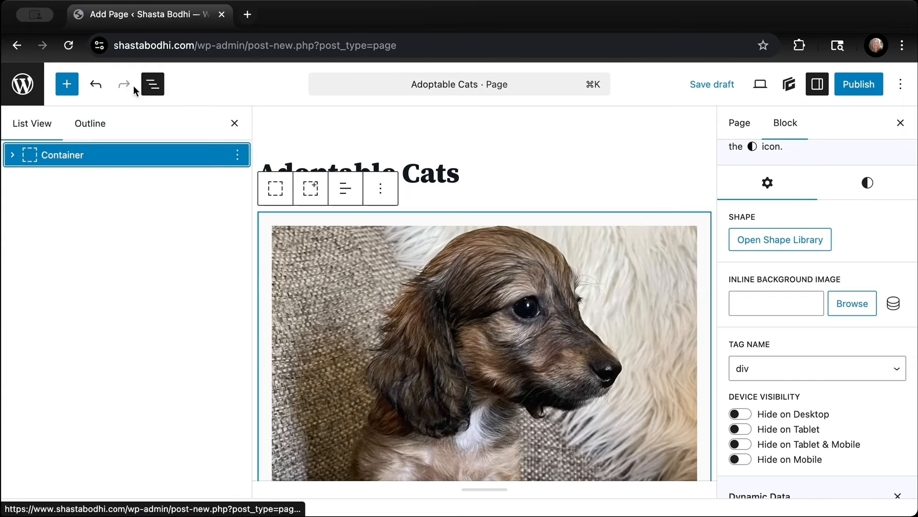
click(12, 155)
click(68, 181)
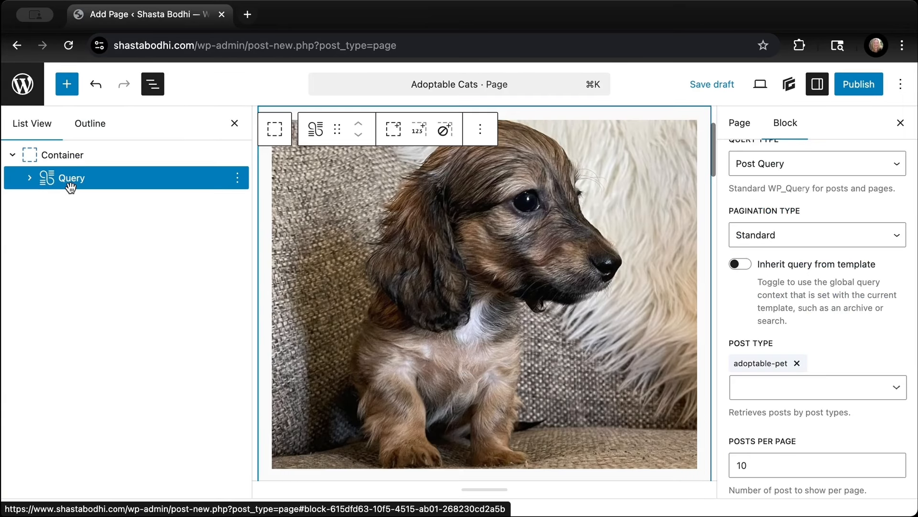
scroll(783, 411, down, 3)
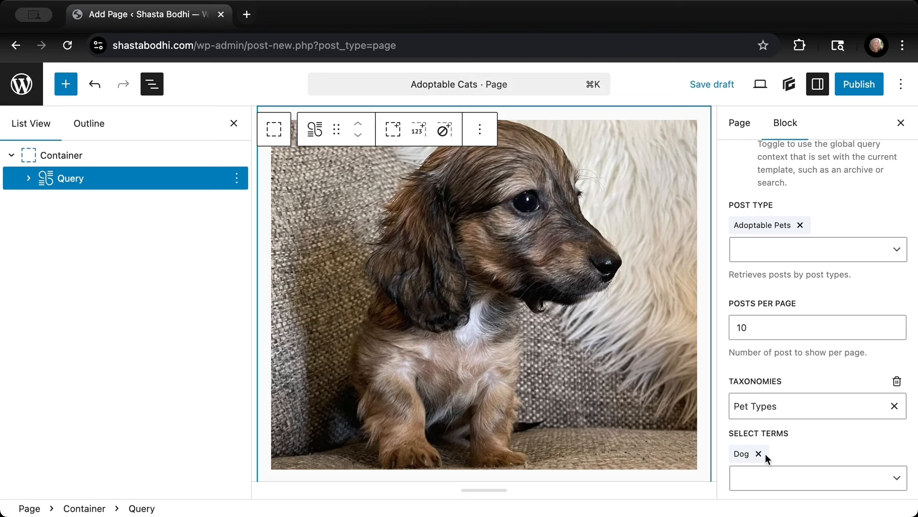
click(758, 454)
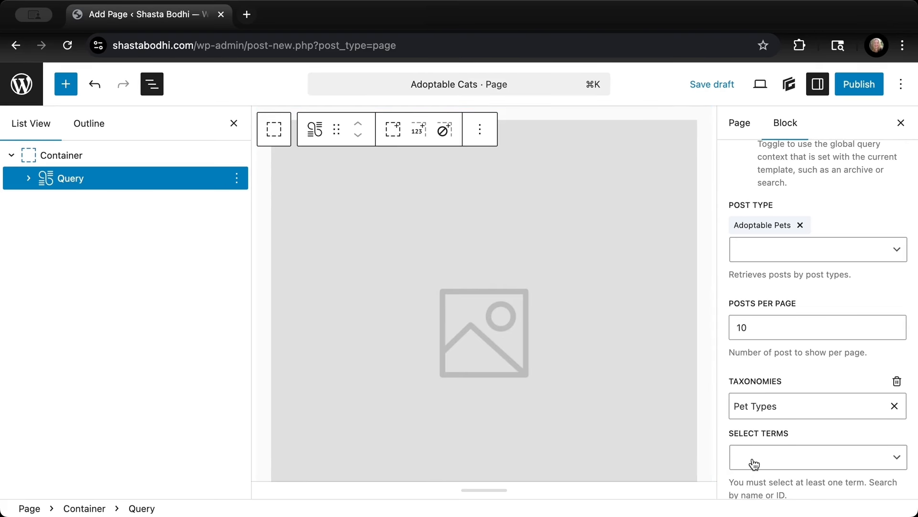
click(754, 463)
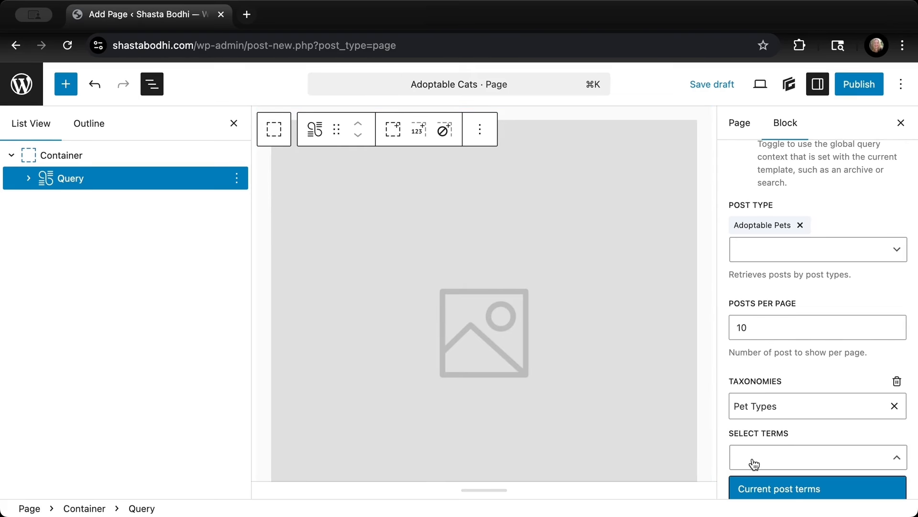
text(cat)
click(752, 489)
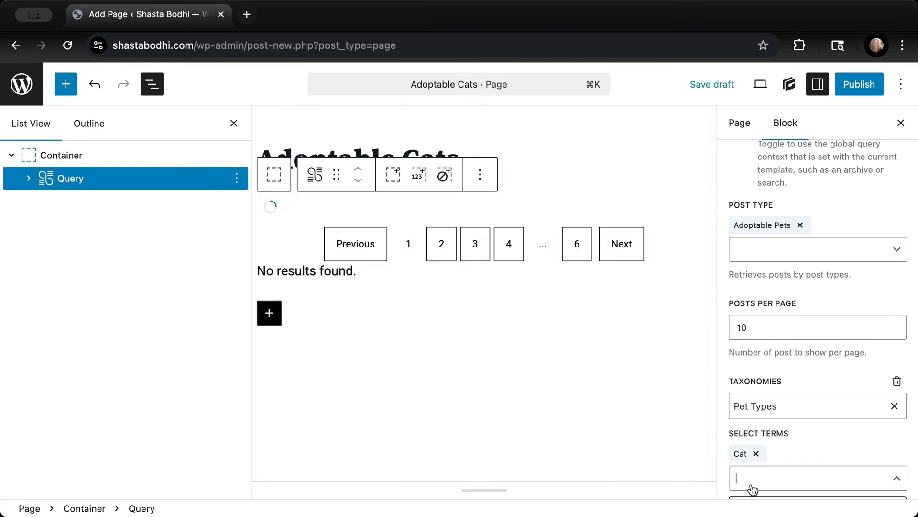
scroll(753, 483, down, 3)
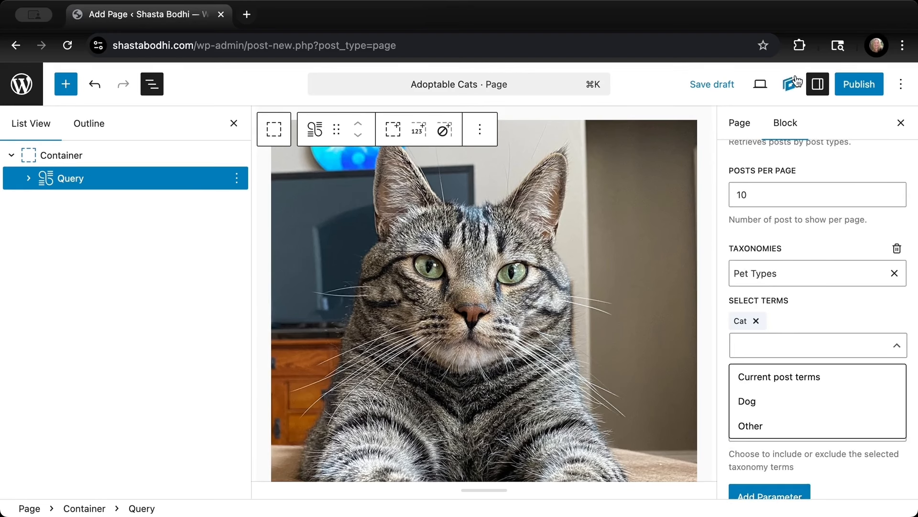
click(773, 217)
- Set Adoptable Pets as the parent of the Adoptable Cats page
scroll(774, 216, up, 8)
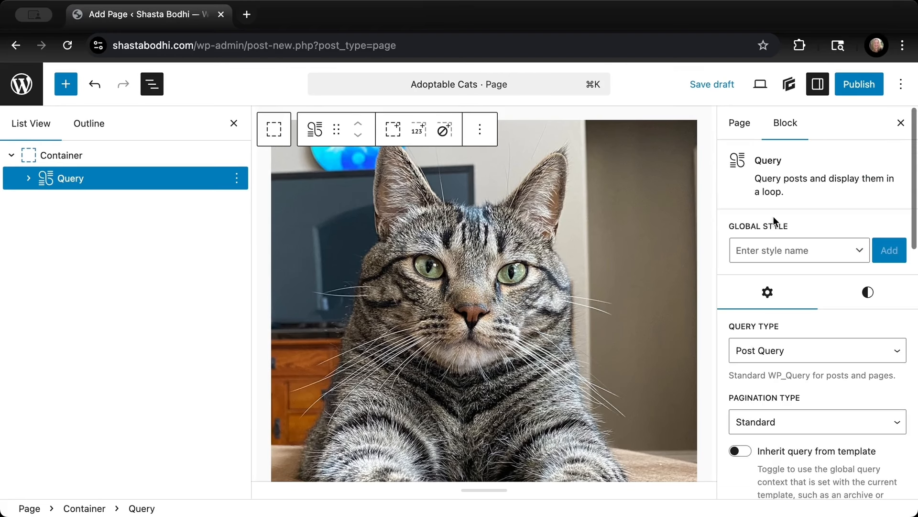
click(739, 124)
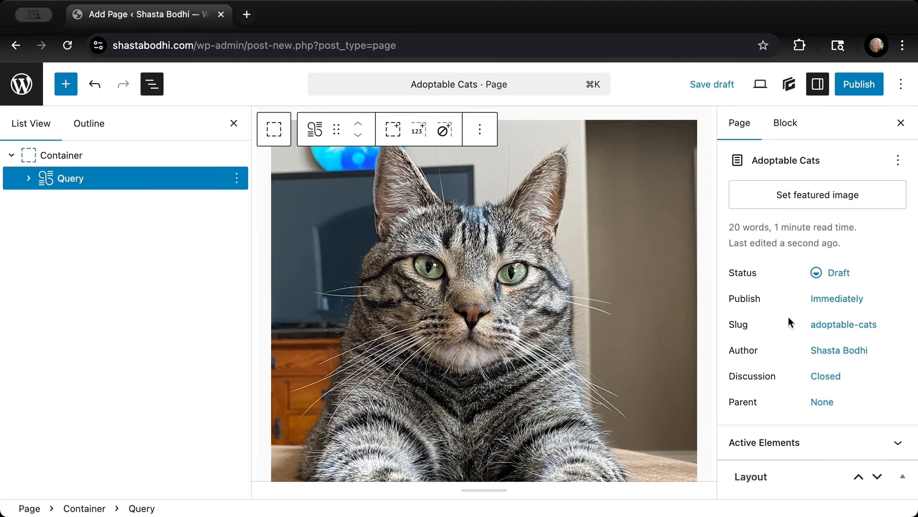
click(817, 403)
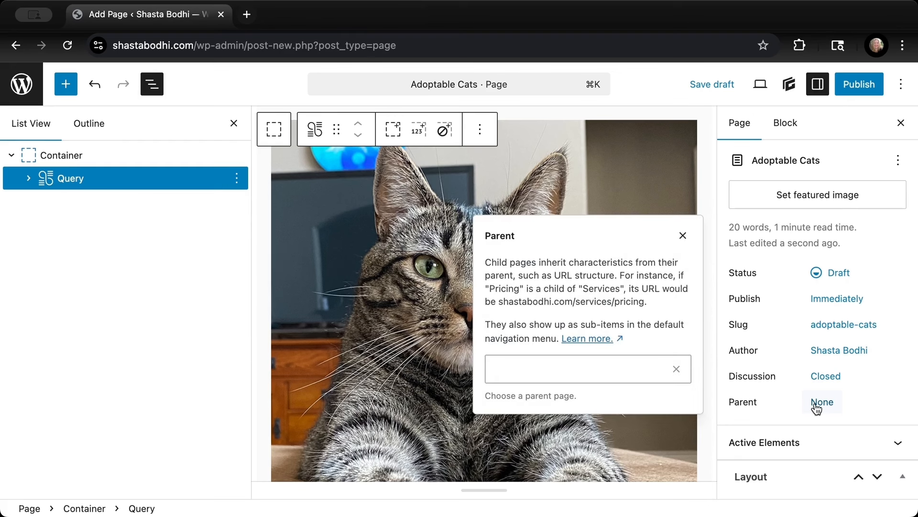
click(633, 373)
scroll(634, 378, down, 5)
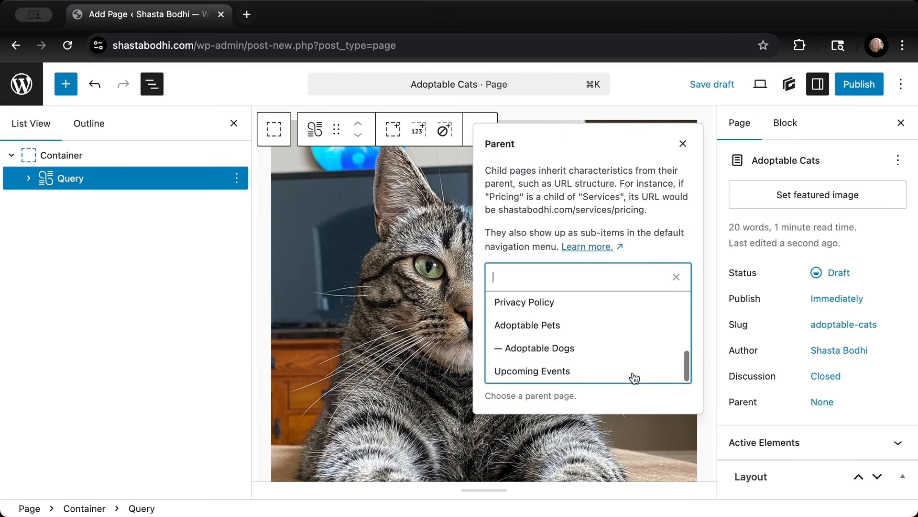
click(584, 327)
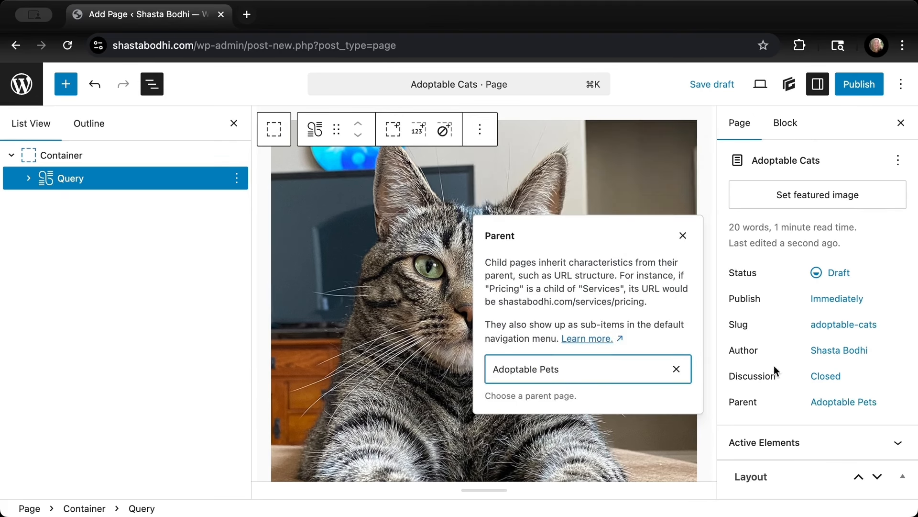
- Shorten the Adoptable Cats page's slug to "cats" and disable its Content Title element in the layout settings
click(819, 327)
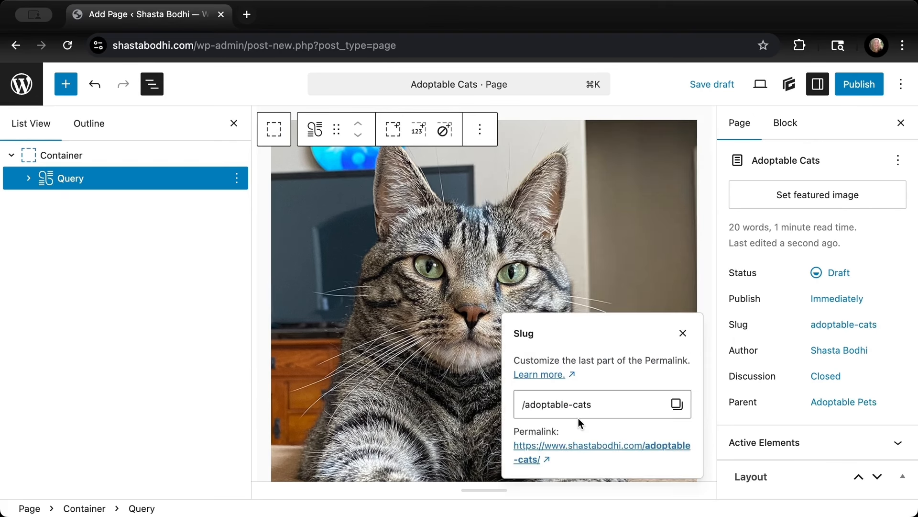
drag(572, 404, 471, 411)
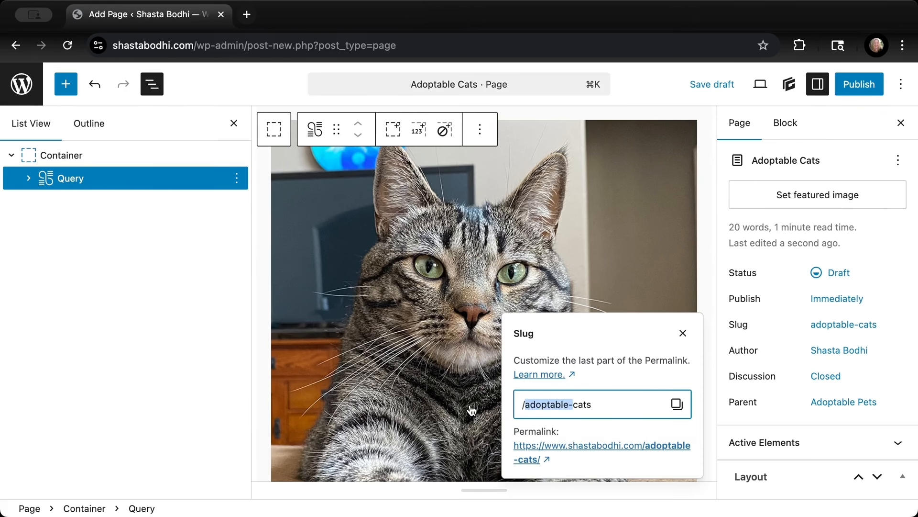
key(BackSpace)
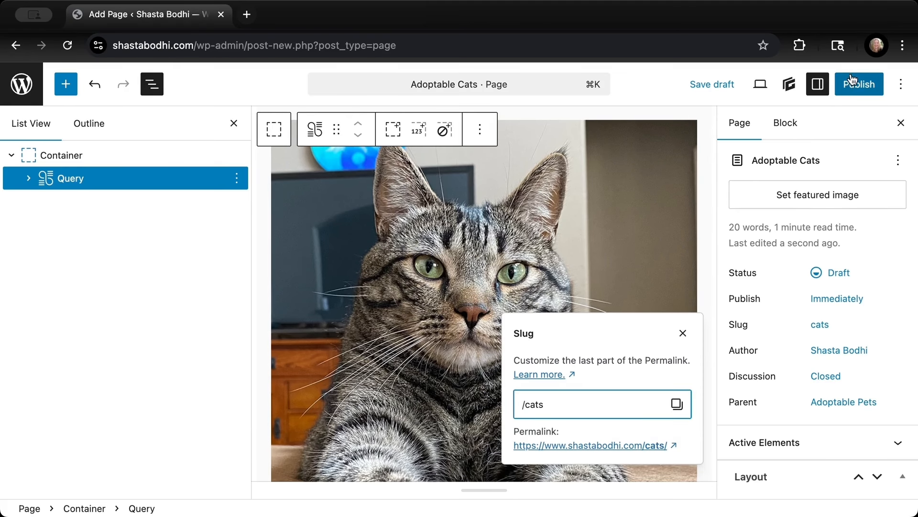
scroll(813, 297, down, 6)
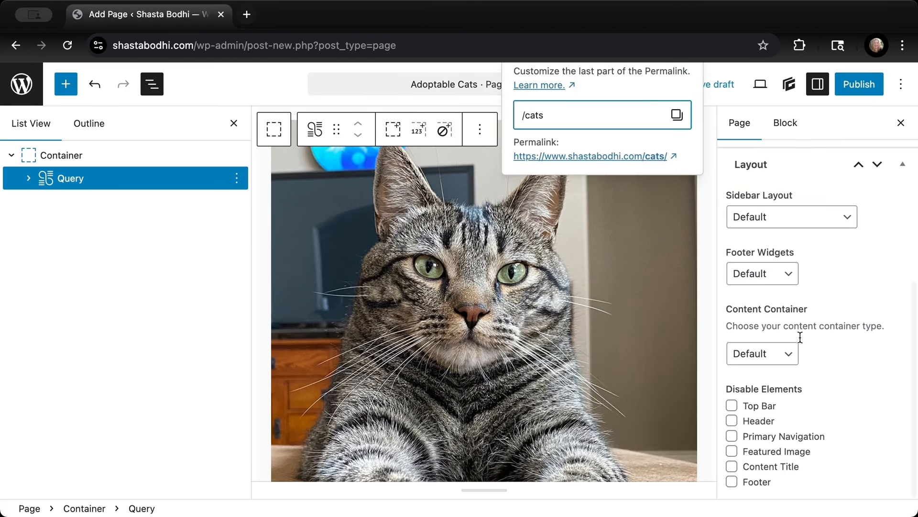
click(732, 466)
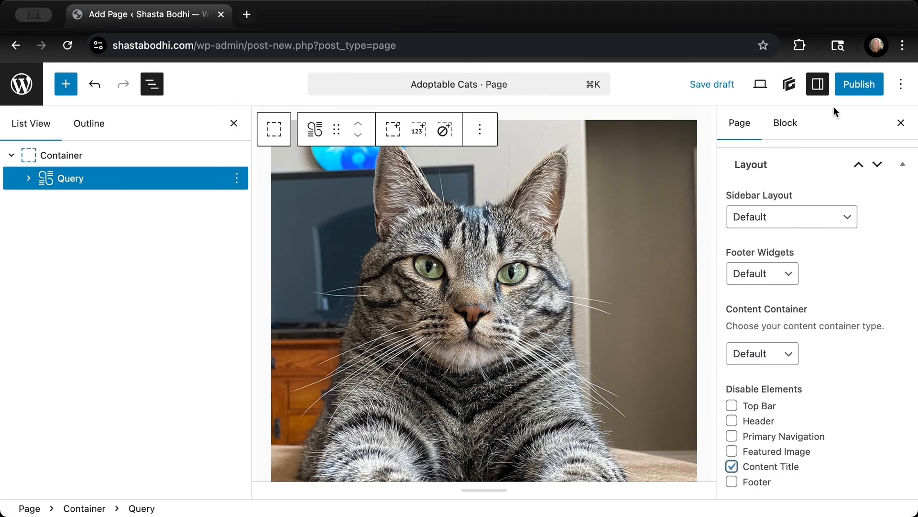
- Publish the Adoptable Cats page and open its live version
click(859, 87)
click(860, 90)
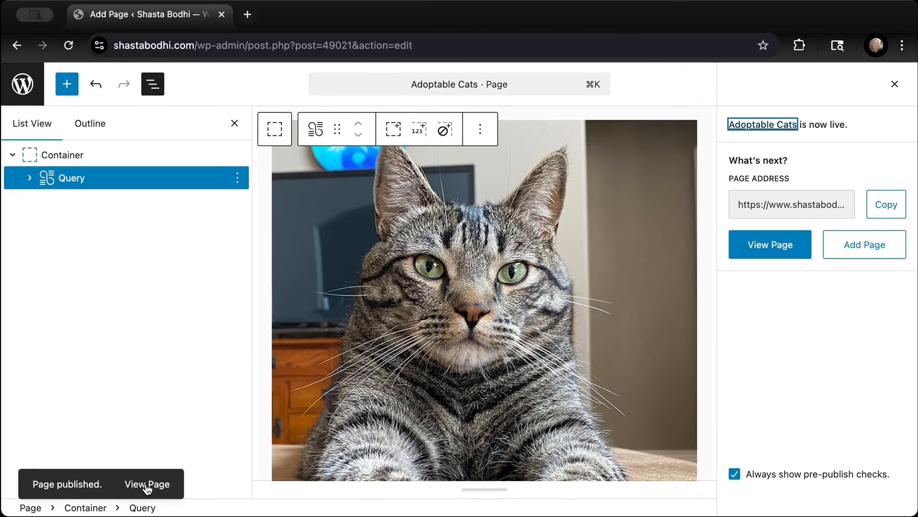
click(147, 484)
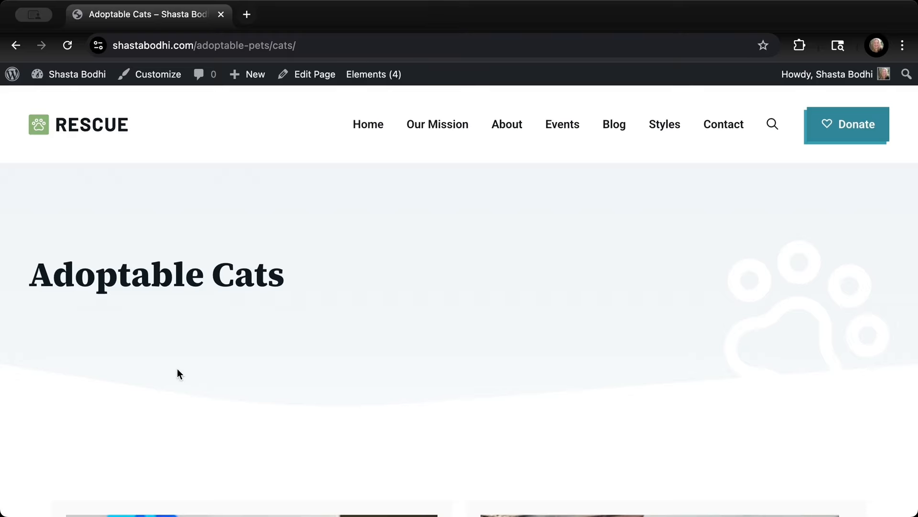
- Check the pet cards on the live Adoptable Cats page to see which animals it lists
scroll(177, 368, down, 10)
scroll(177, 368, down, 8)
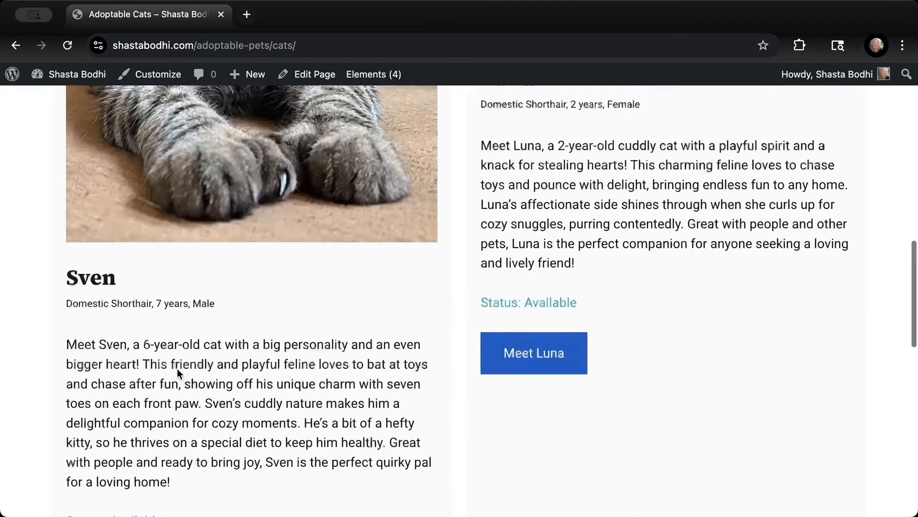
scroll(177, 369, up, 18)
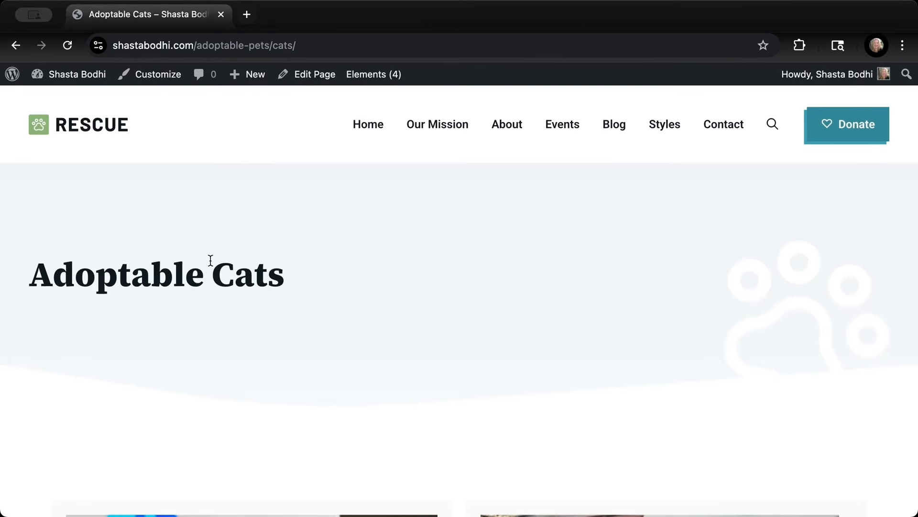
mouse_move(42, 82)
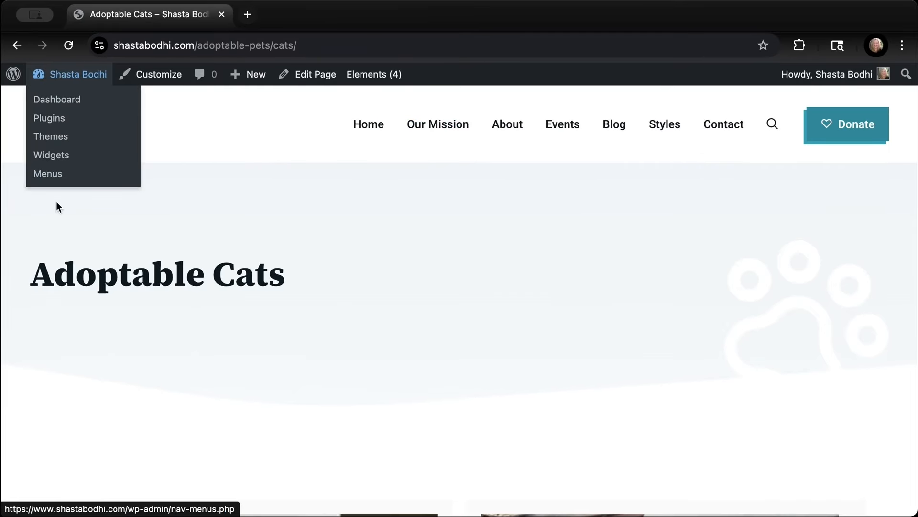
- Add the Adoptable Pets, Adoptable Cats and Adoptable Dogs pages to the site's Primary Menu
mouse_move(62, 70)
click(53, 183)
scroll(148, 287, down, 4)
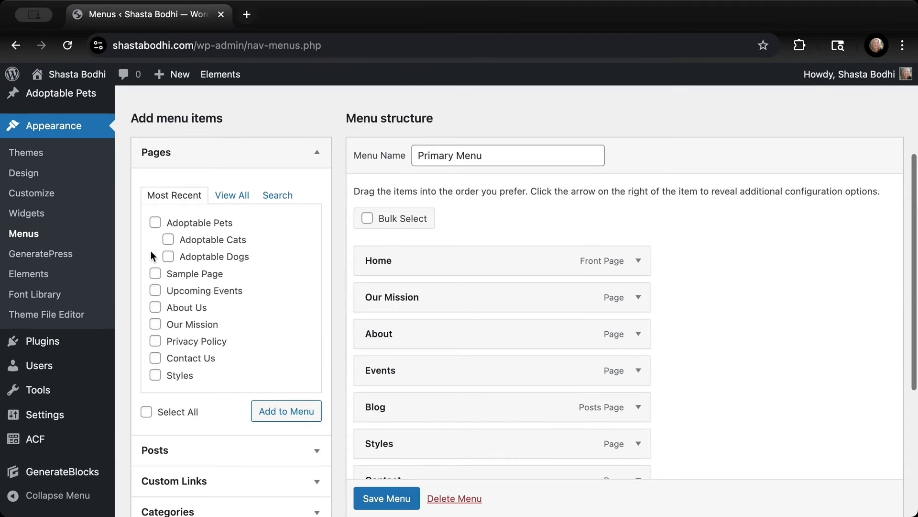
click(155, 223)
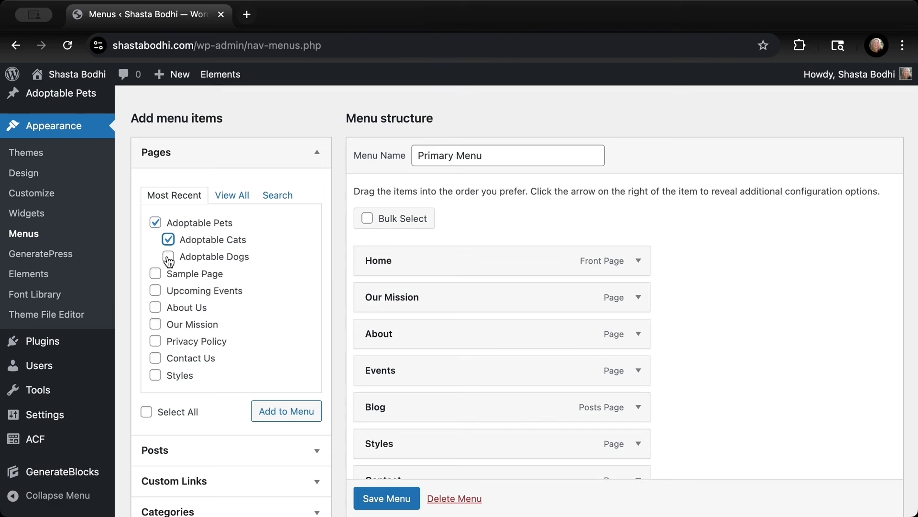
click(271, 415)
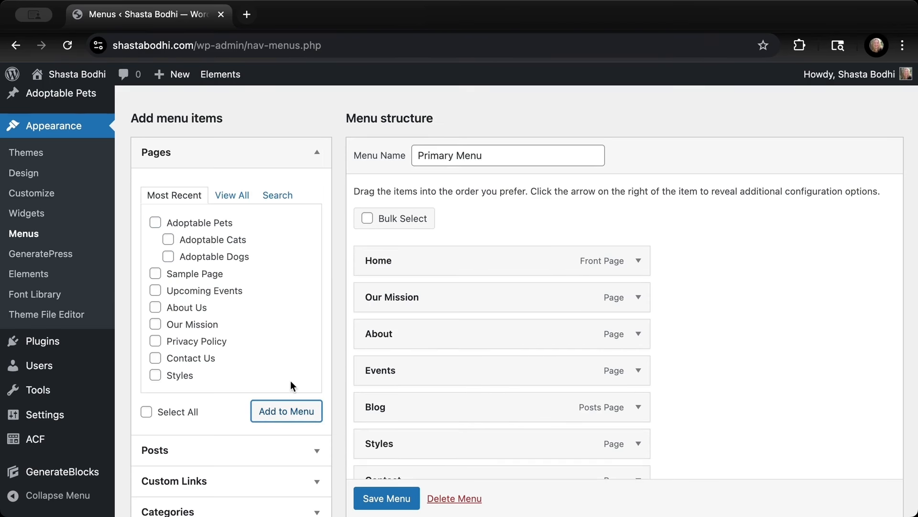
- Move Adoptable Pets directly after Home in the menu and nest Adoptable Cats and Adoptable Dogs under it as sub items
scroll(529, 404, down, 6)
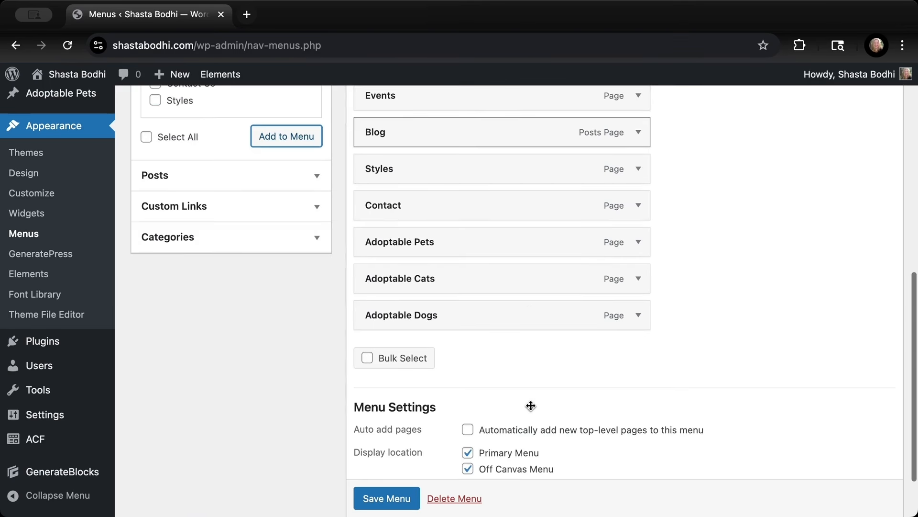
scroll(501, 357, up, 2)
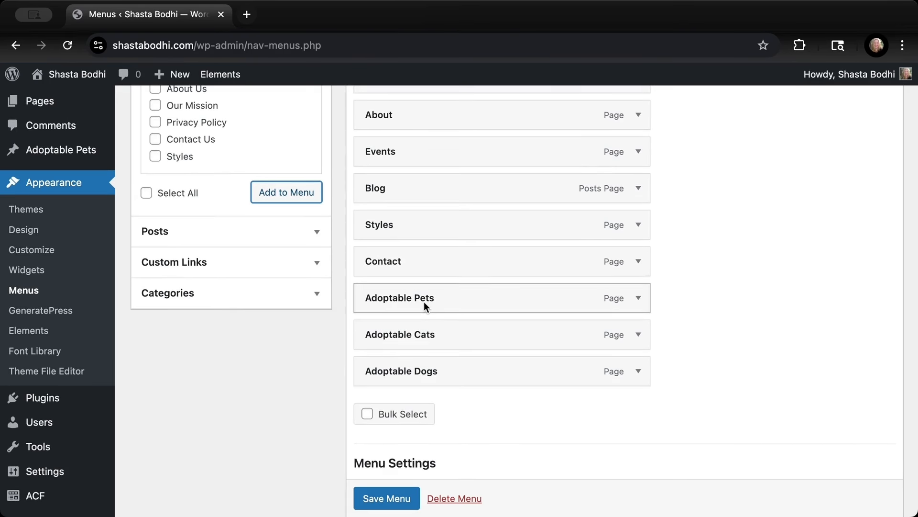
scroll(423, 302, up, 2)
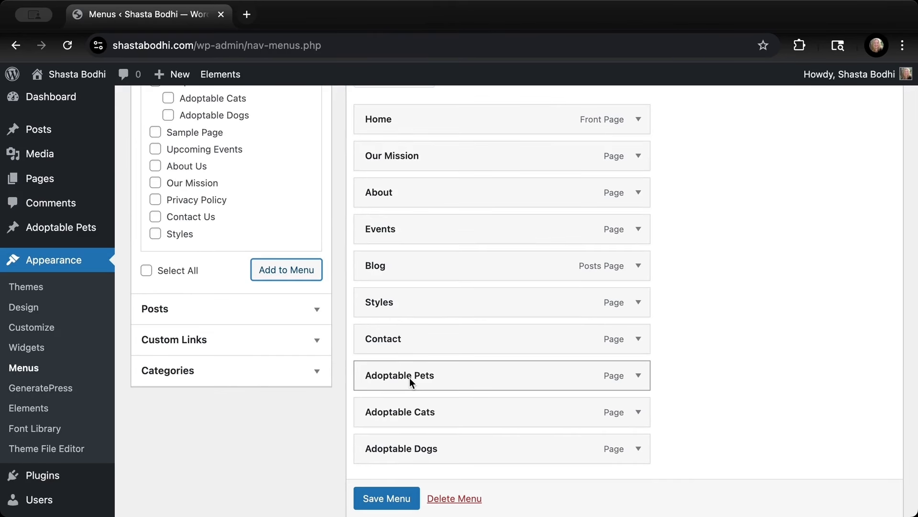
drag(409, 377, 408, 159)
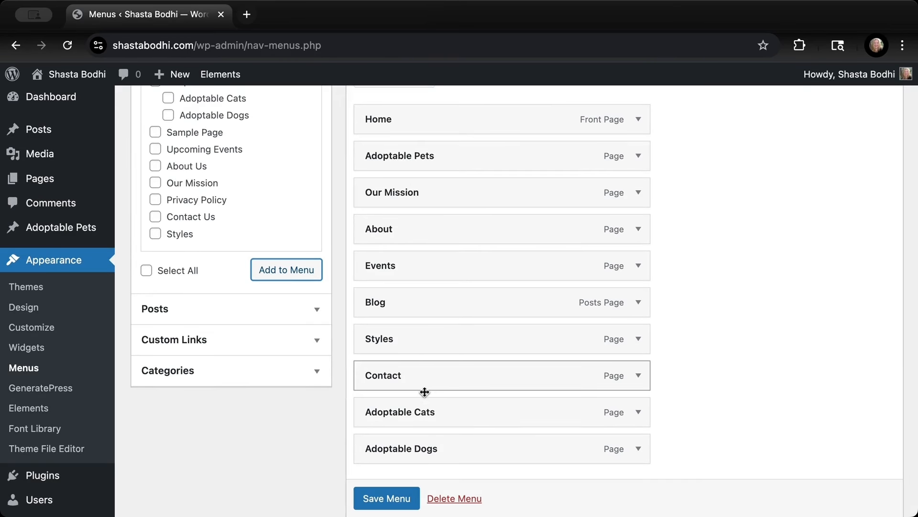
drag(422, 413, 445, 192)
scroll(446, 355, down, 3)
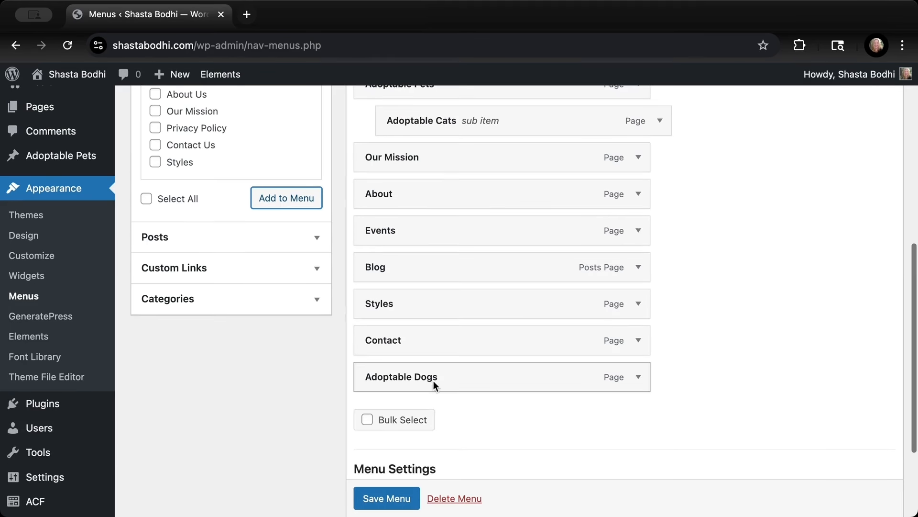
drag(432, 379, 492, 154)
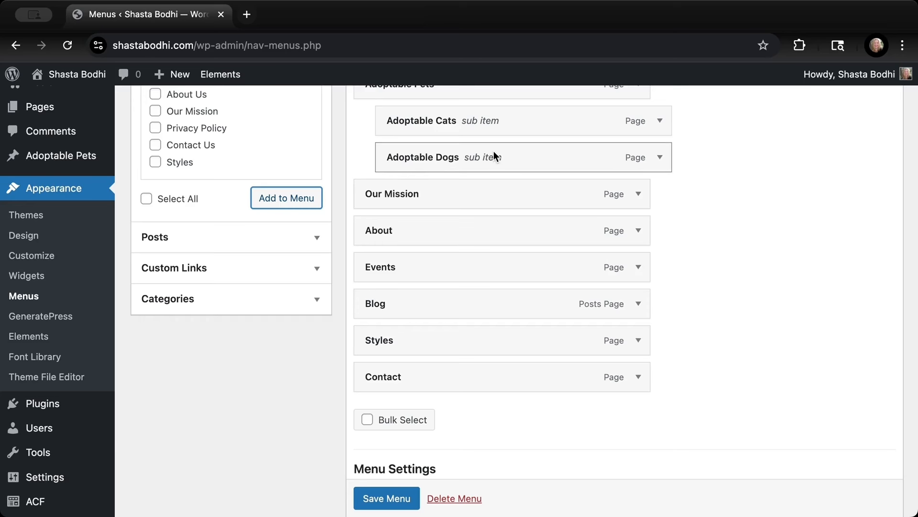
- Shorten the navigation label of the Adoptable Cats menu item to "Cats"
click(659, 122)
double_click(420, 171)
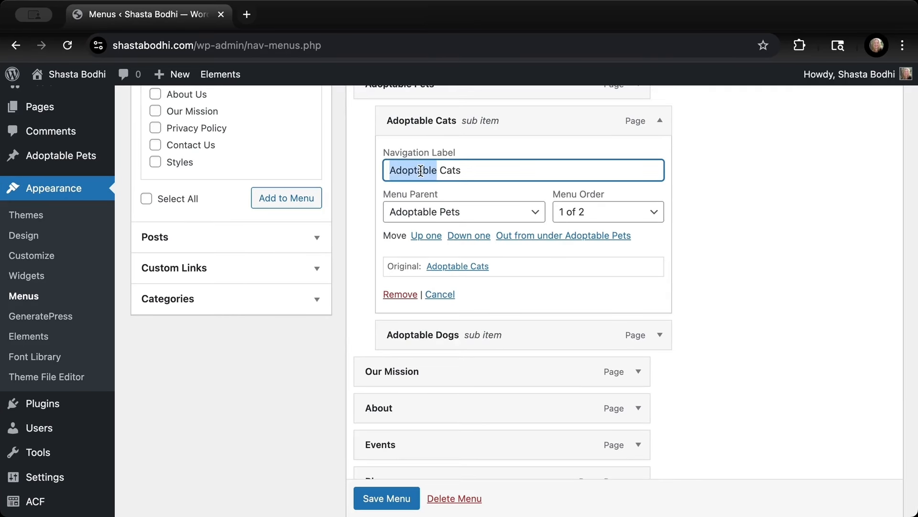
key(BackSpace)
key(Delete)
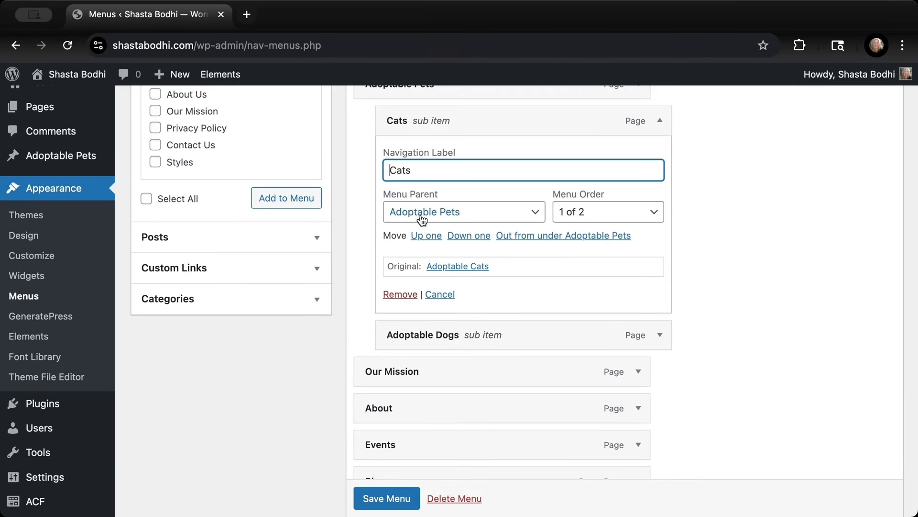